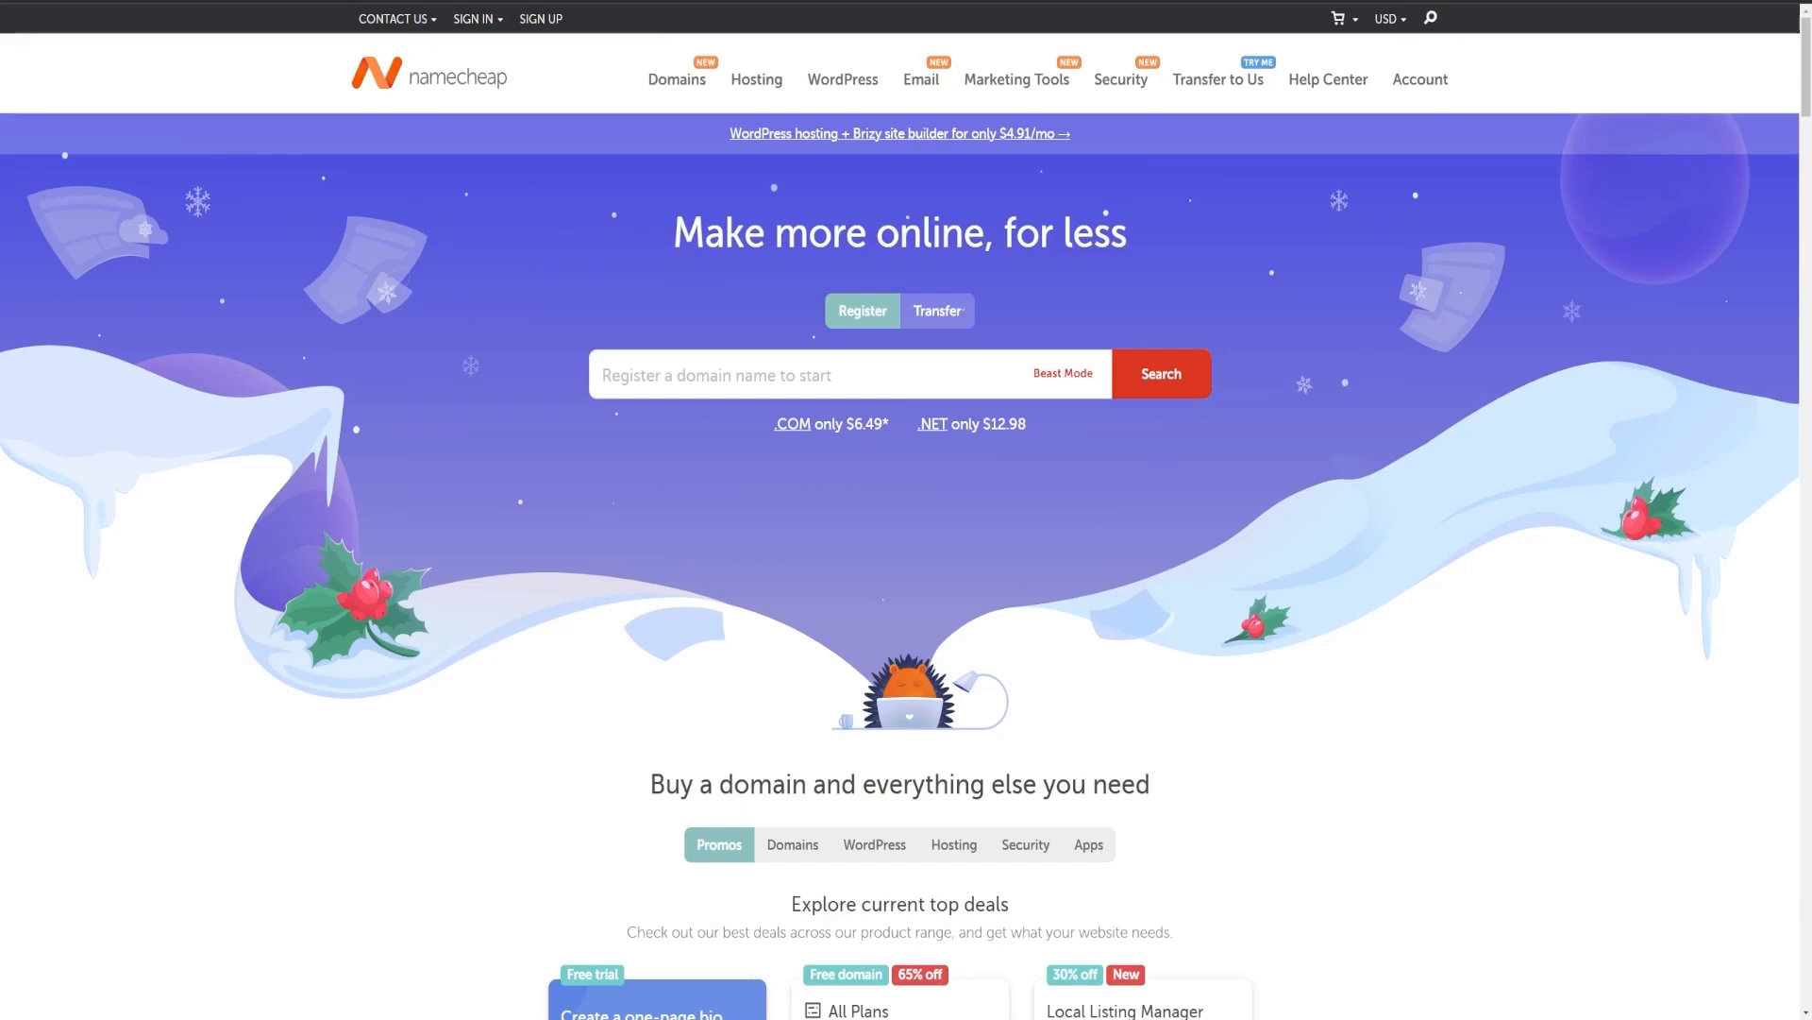
# Search for the domain name INTERNETGLOBALINC.
pyautogui.click(759, 375)
pyautogui.write('MI')
pyautogui.press('BackSpace')
pyautogui.press('BackSpace')
pyautogui.press('BackSpace')
pyautogui.press('BackSpace')
pyautogui.press('BackSpace')
pyautogui.press('BackSpace')
pyautogui.press('BackSpace')
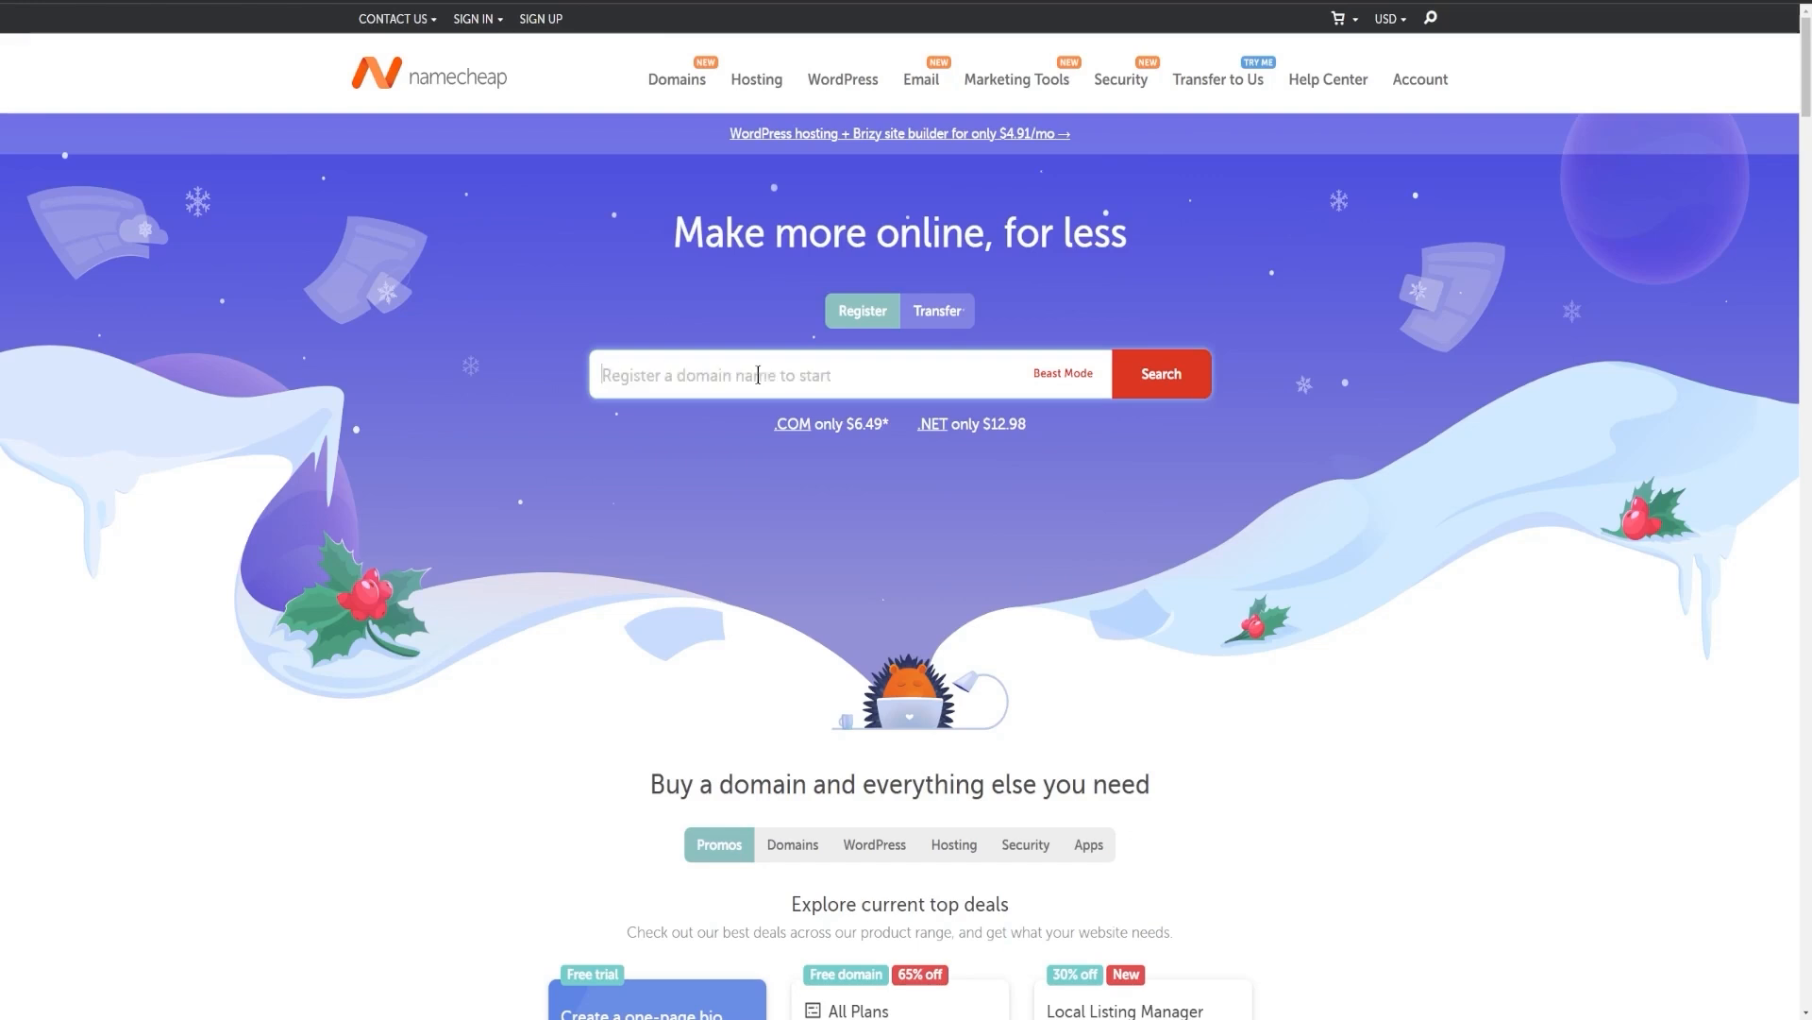
pyautogui.write('INTERNETGLOBALINC')
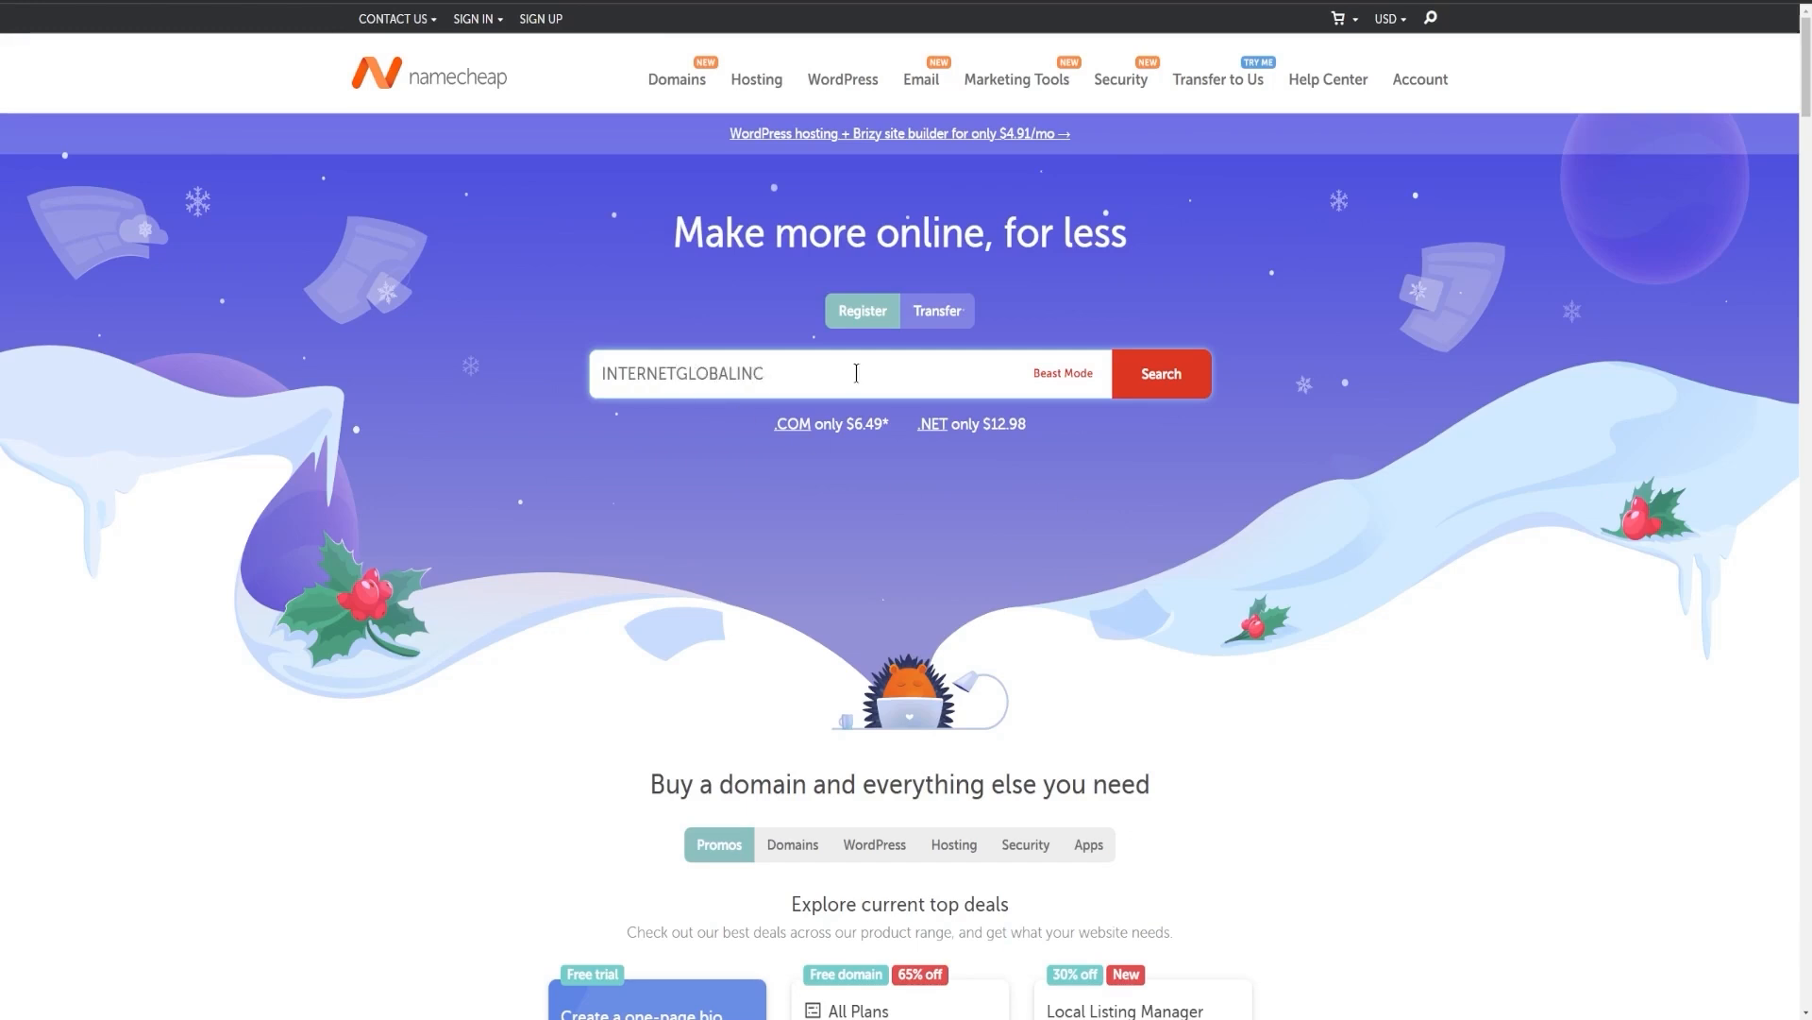
pyautogui.click(1153, 382)
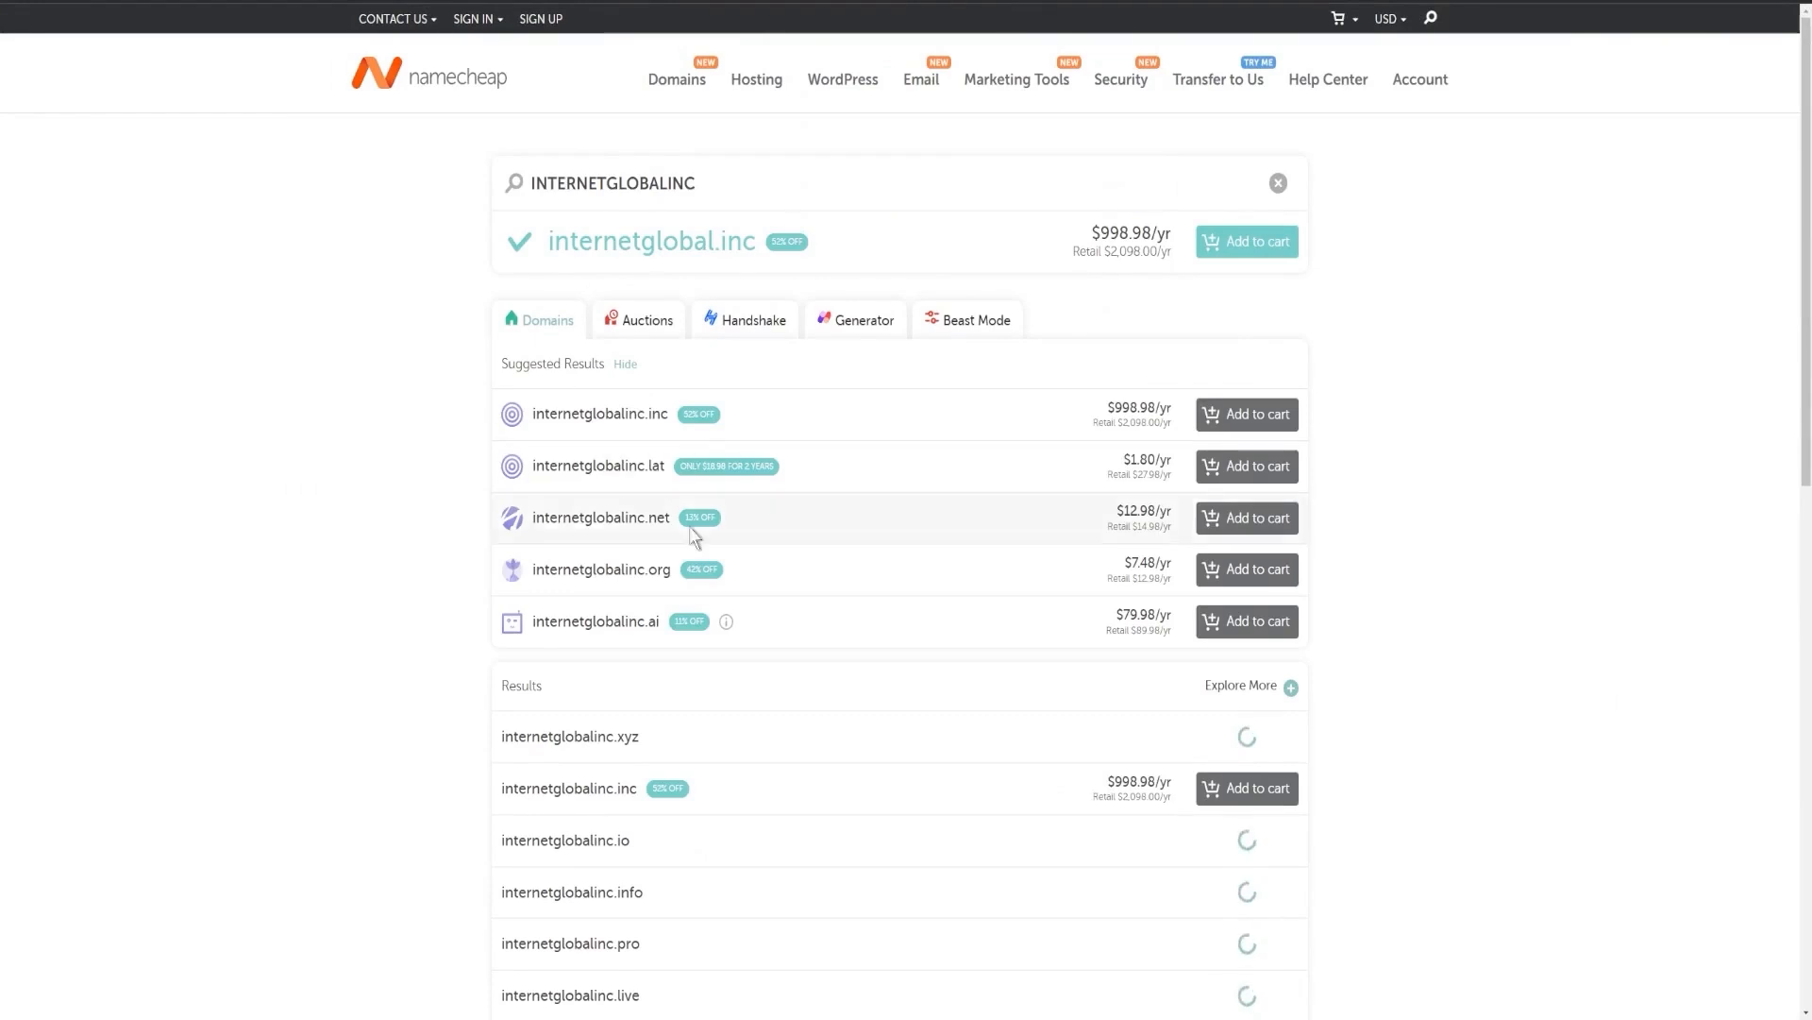
# Search for the domain INTERNETGLOBALINC.co instead.
pyautogui.click(782, 191)
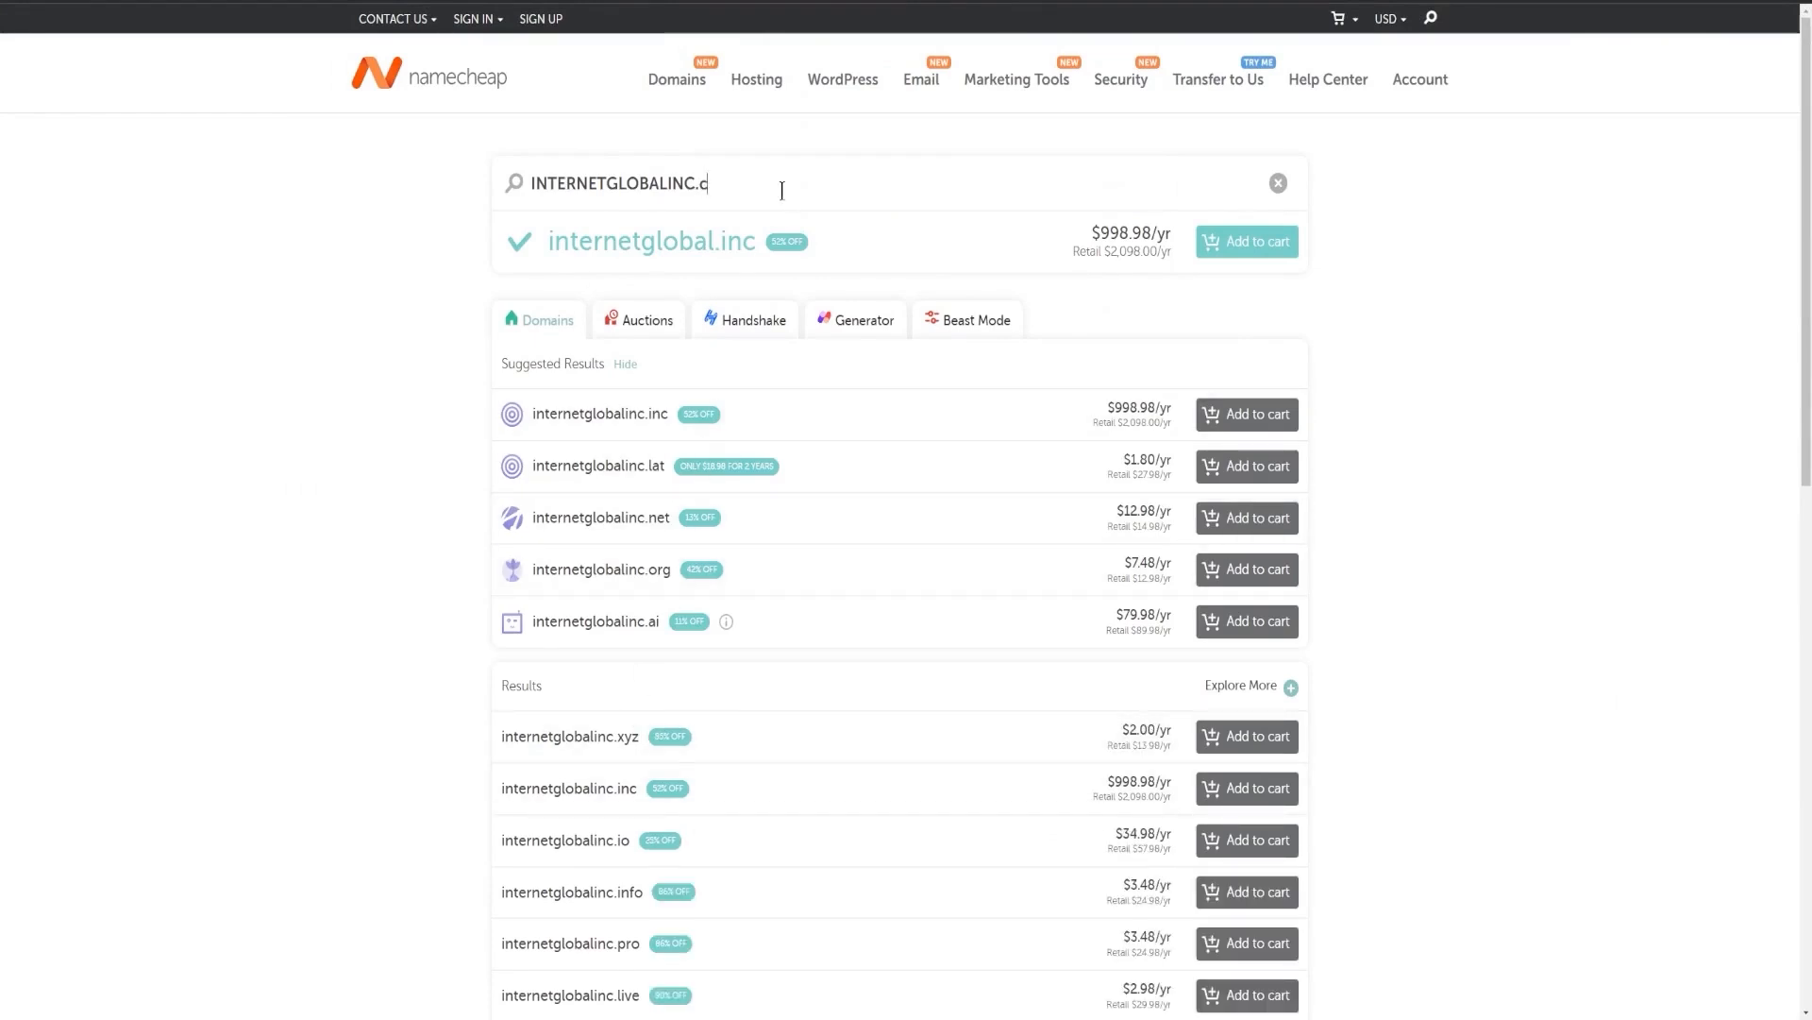
pyautogui.press('Return')
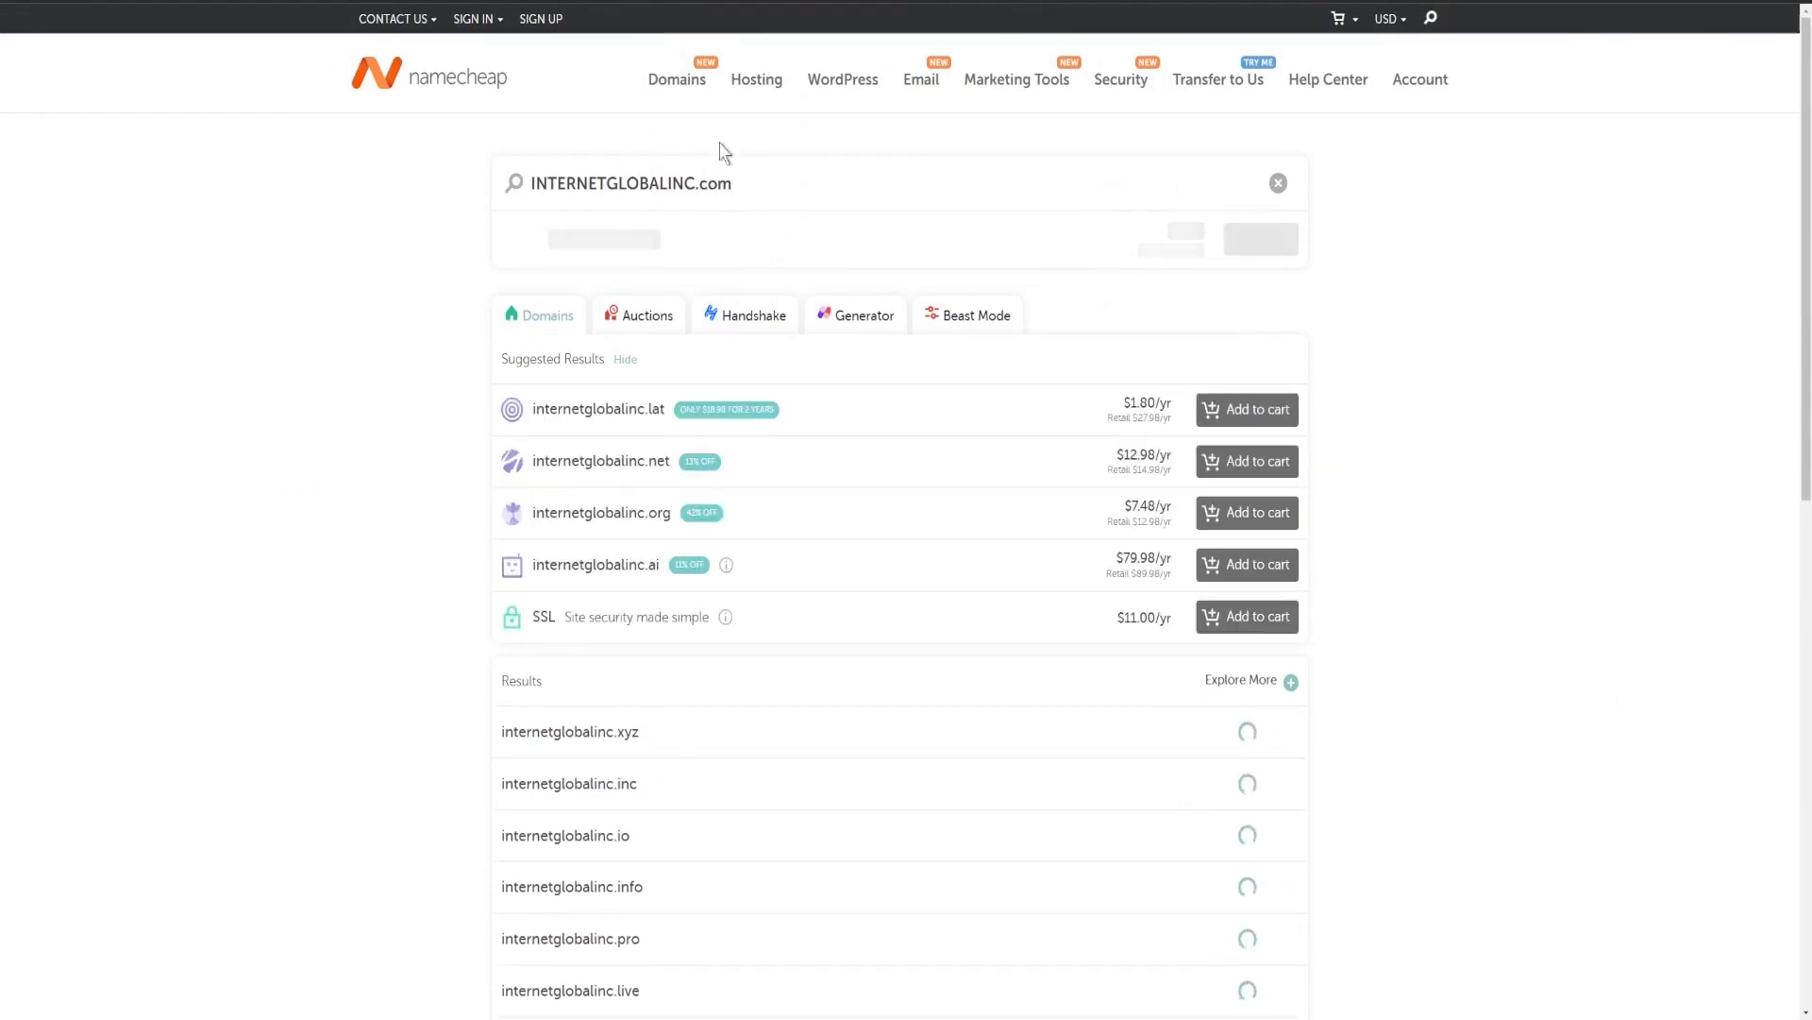
pyautogui.moveTo(740, 186); pyautogui.dragTo(723, 185)
pyautogui.press('BackSpace')
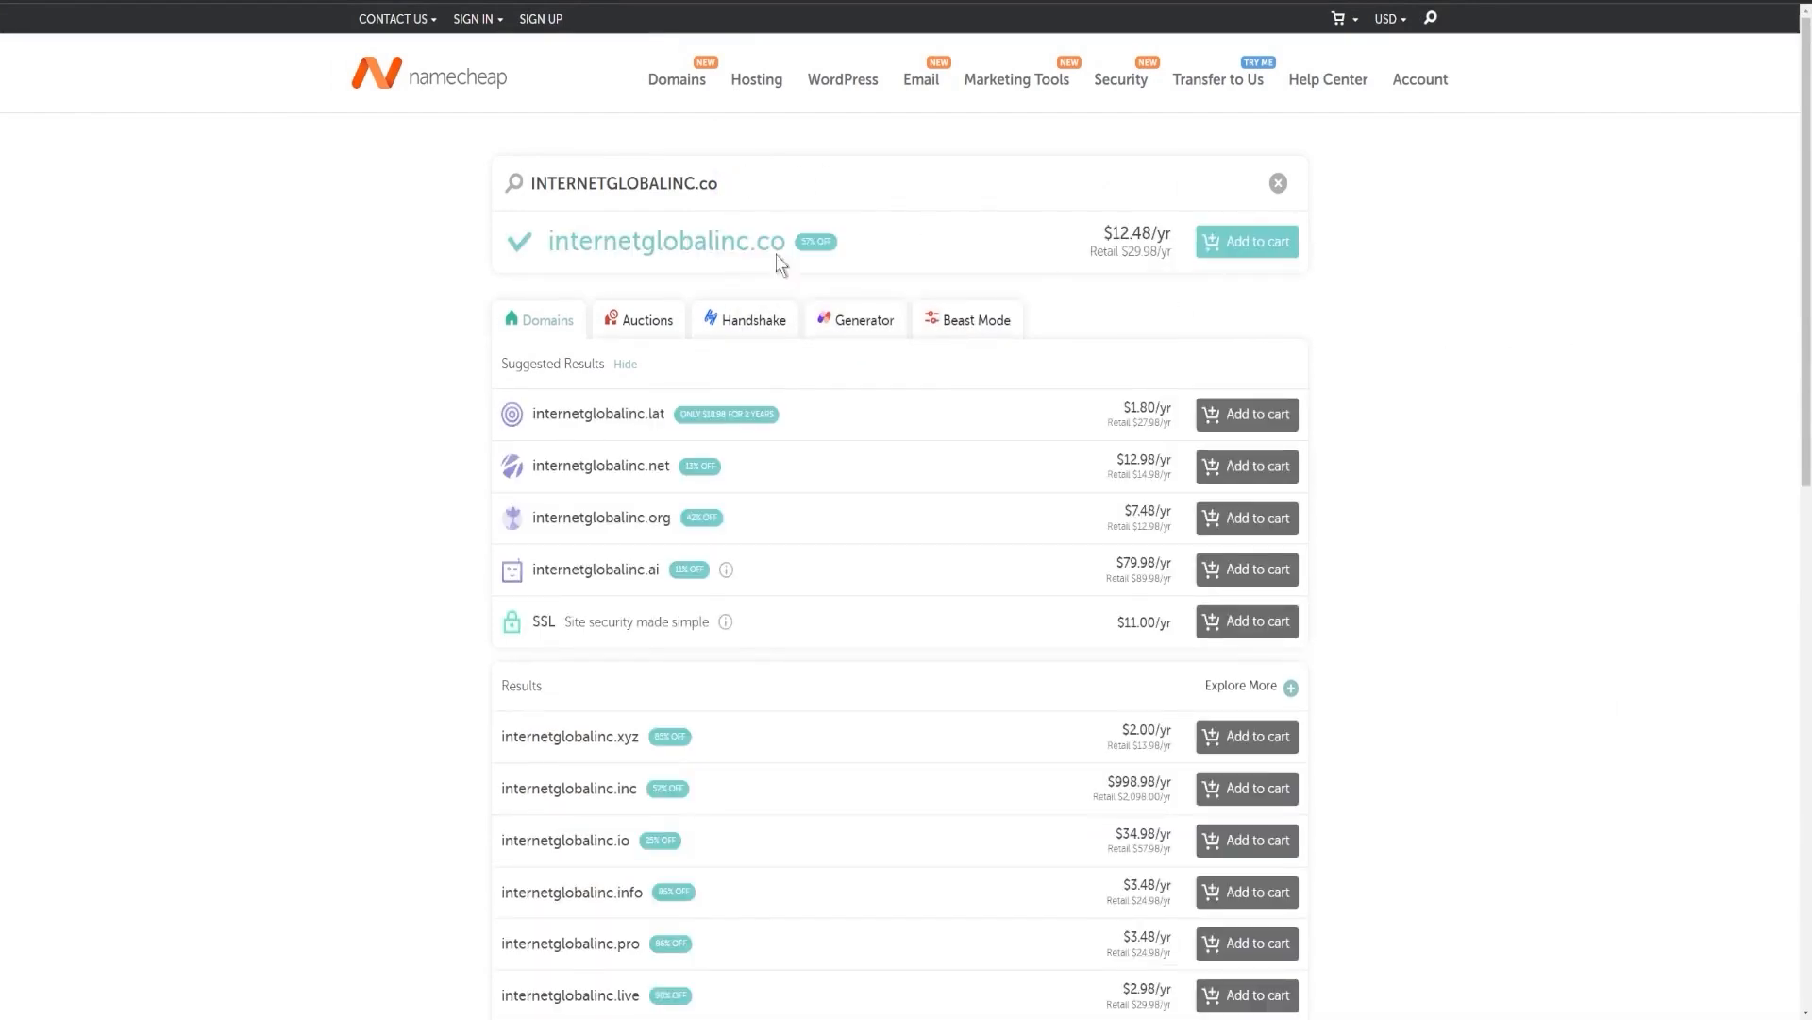
# Examine the internetglobalinc.co result and its yearly price.
pyautogui.moveTo(552, 242); pyautogui.dragTo(810, 244)
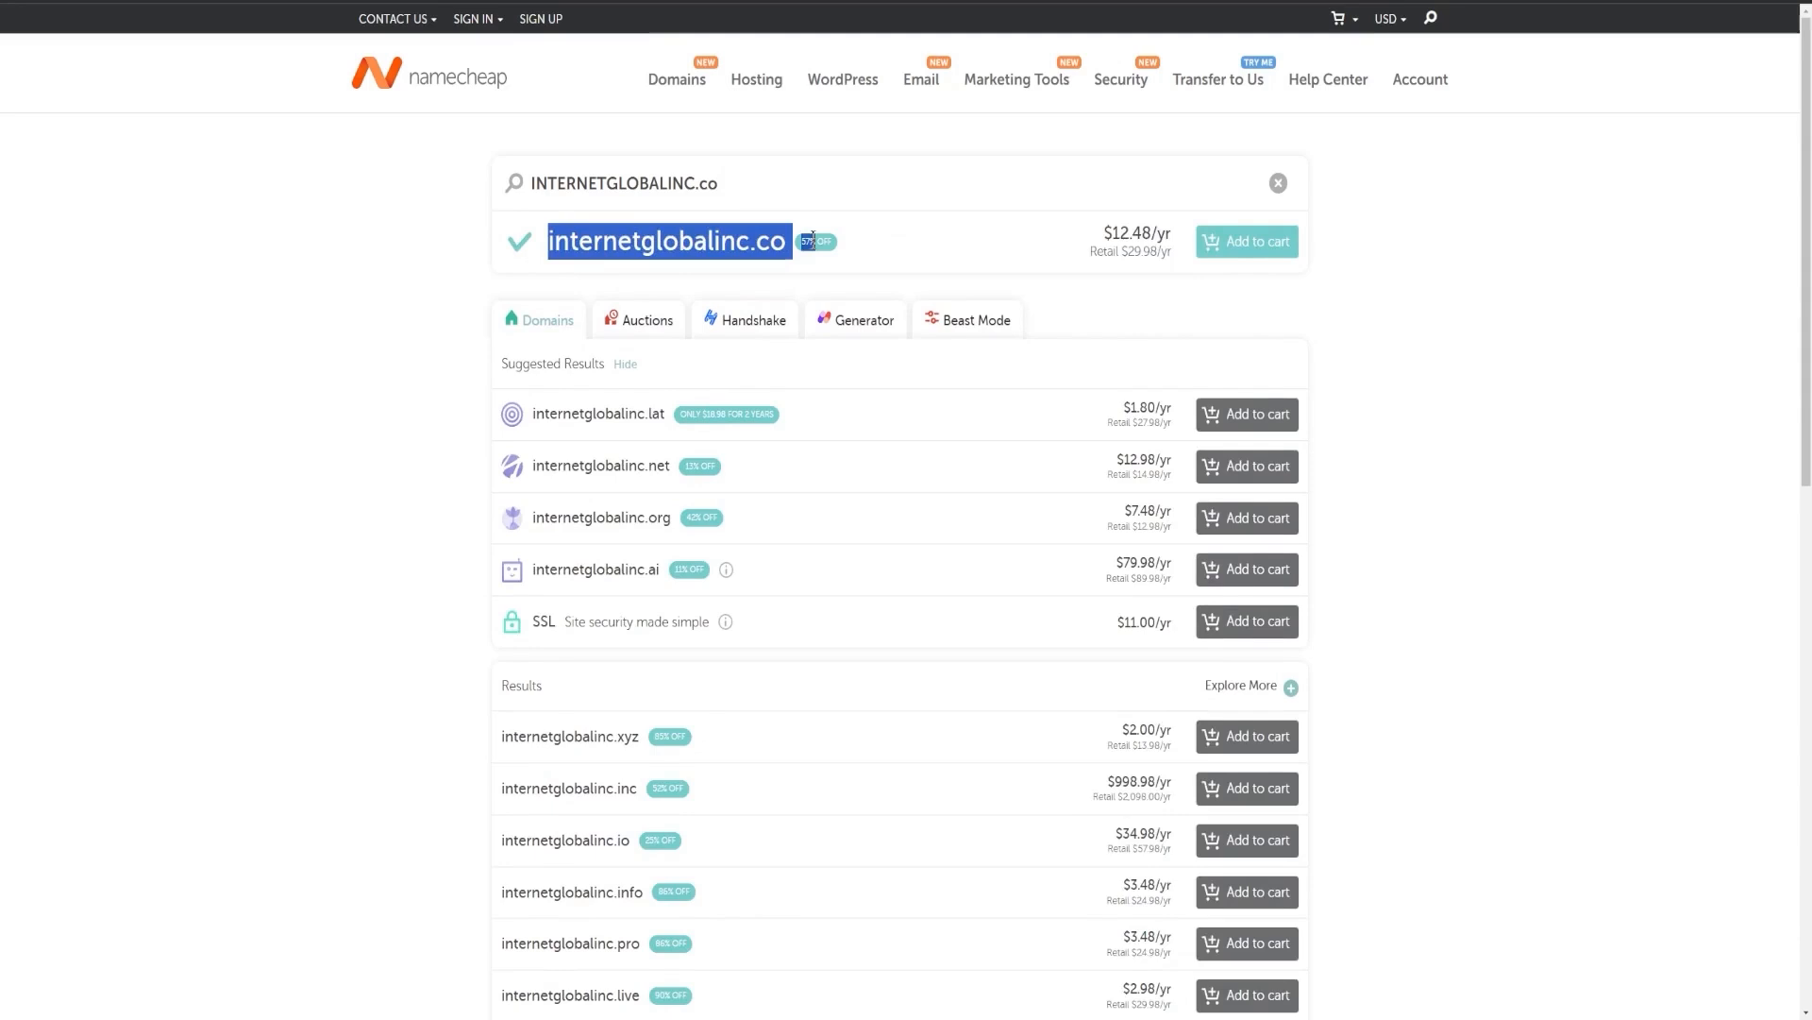
pyautogui.click(1507, 349)
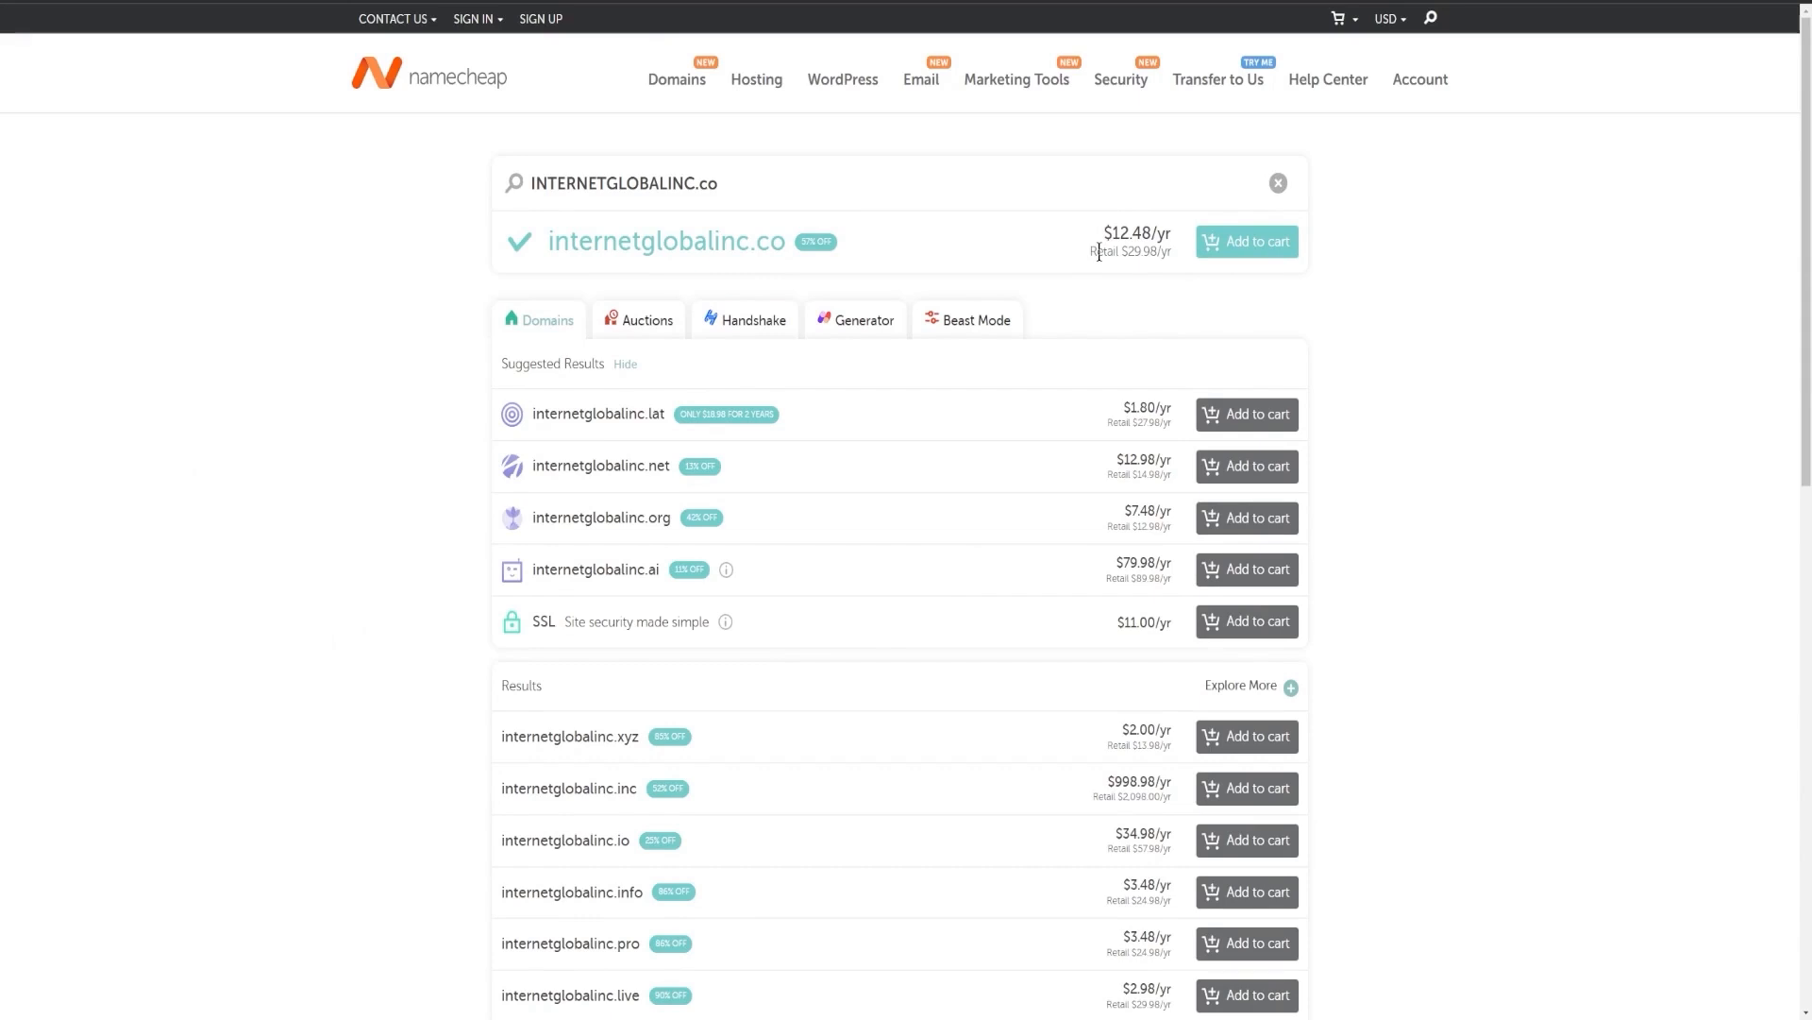
pyautogui.moveTo(1101, 234); pyautogui.dragTo(1152, 238)
pyautogui.click(1139, 247)
pyautogui.click(1137, 245)
pyautogui.click(1447, 425)
# Add internetglobalinc.co to the cart and proceed to checkout.
pyautogui.click(1246, 242)
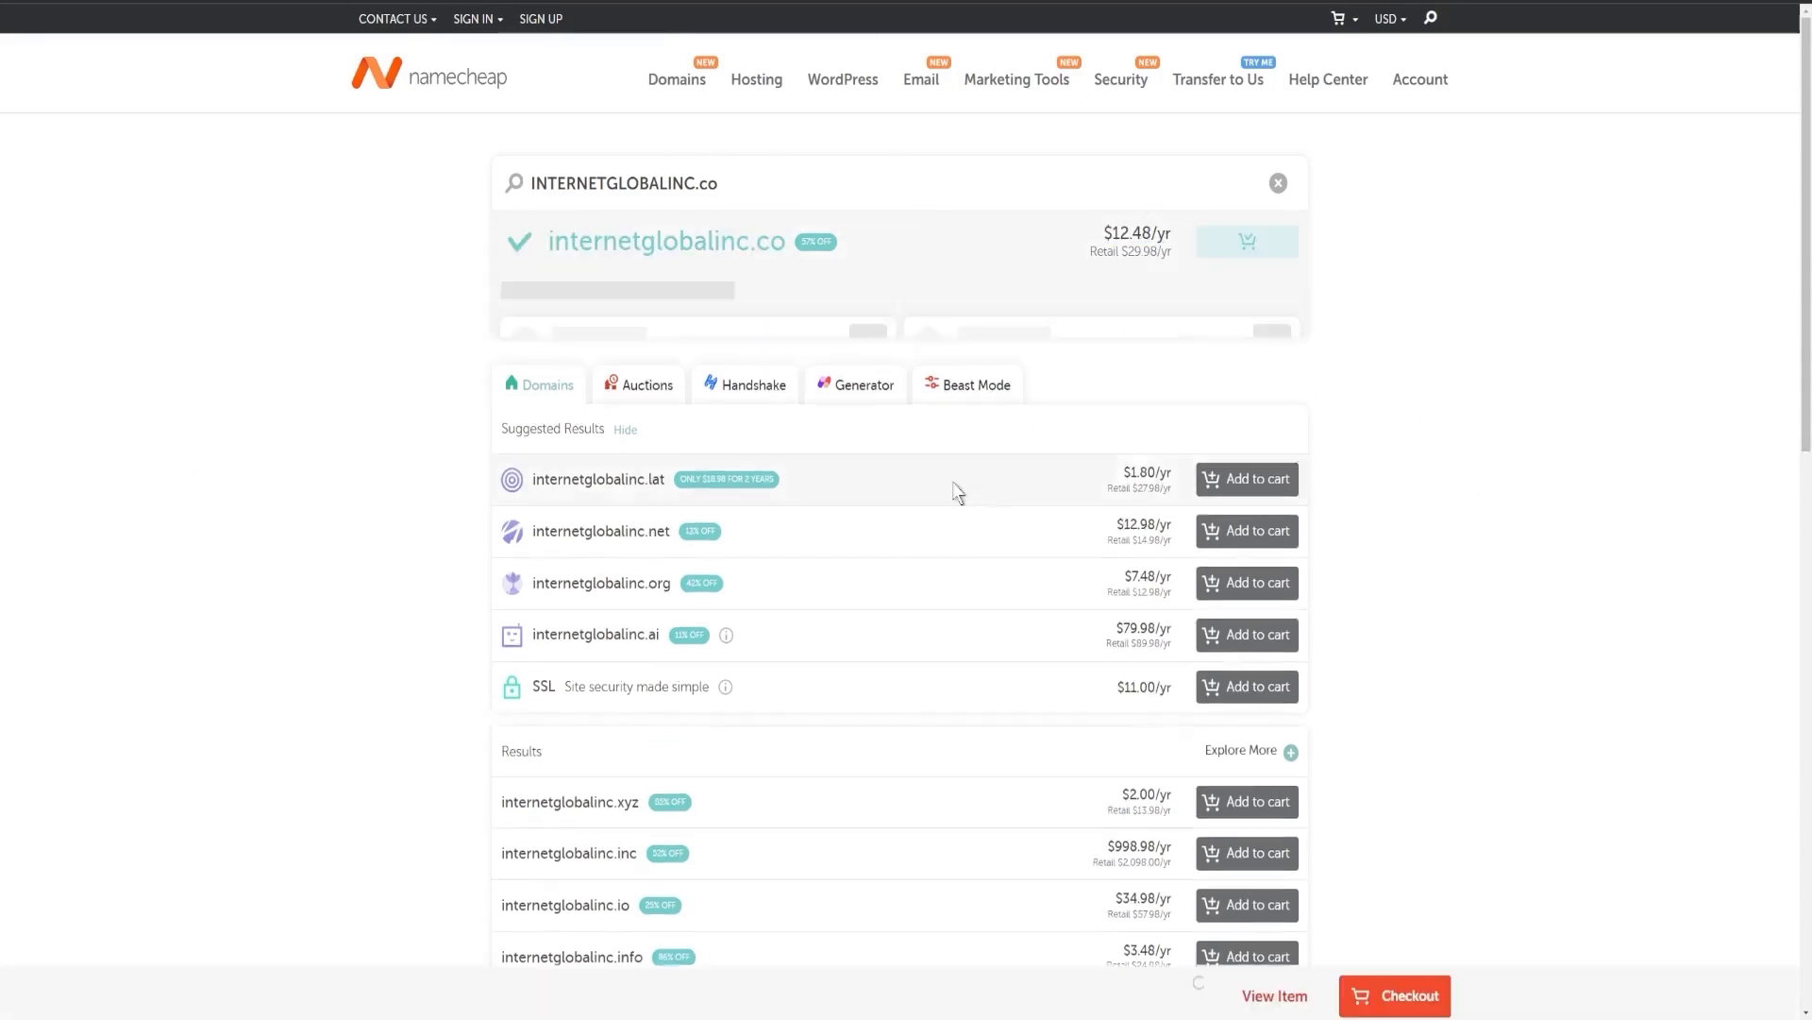
pyautogui.click(1395, 1007)
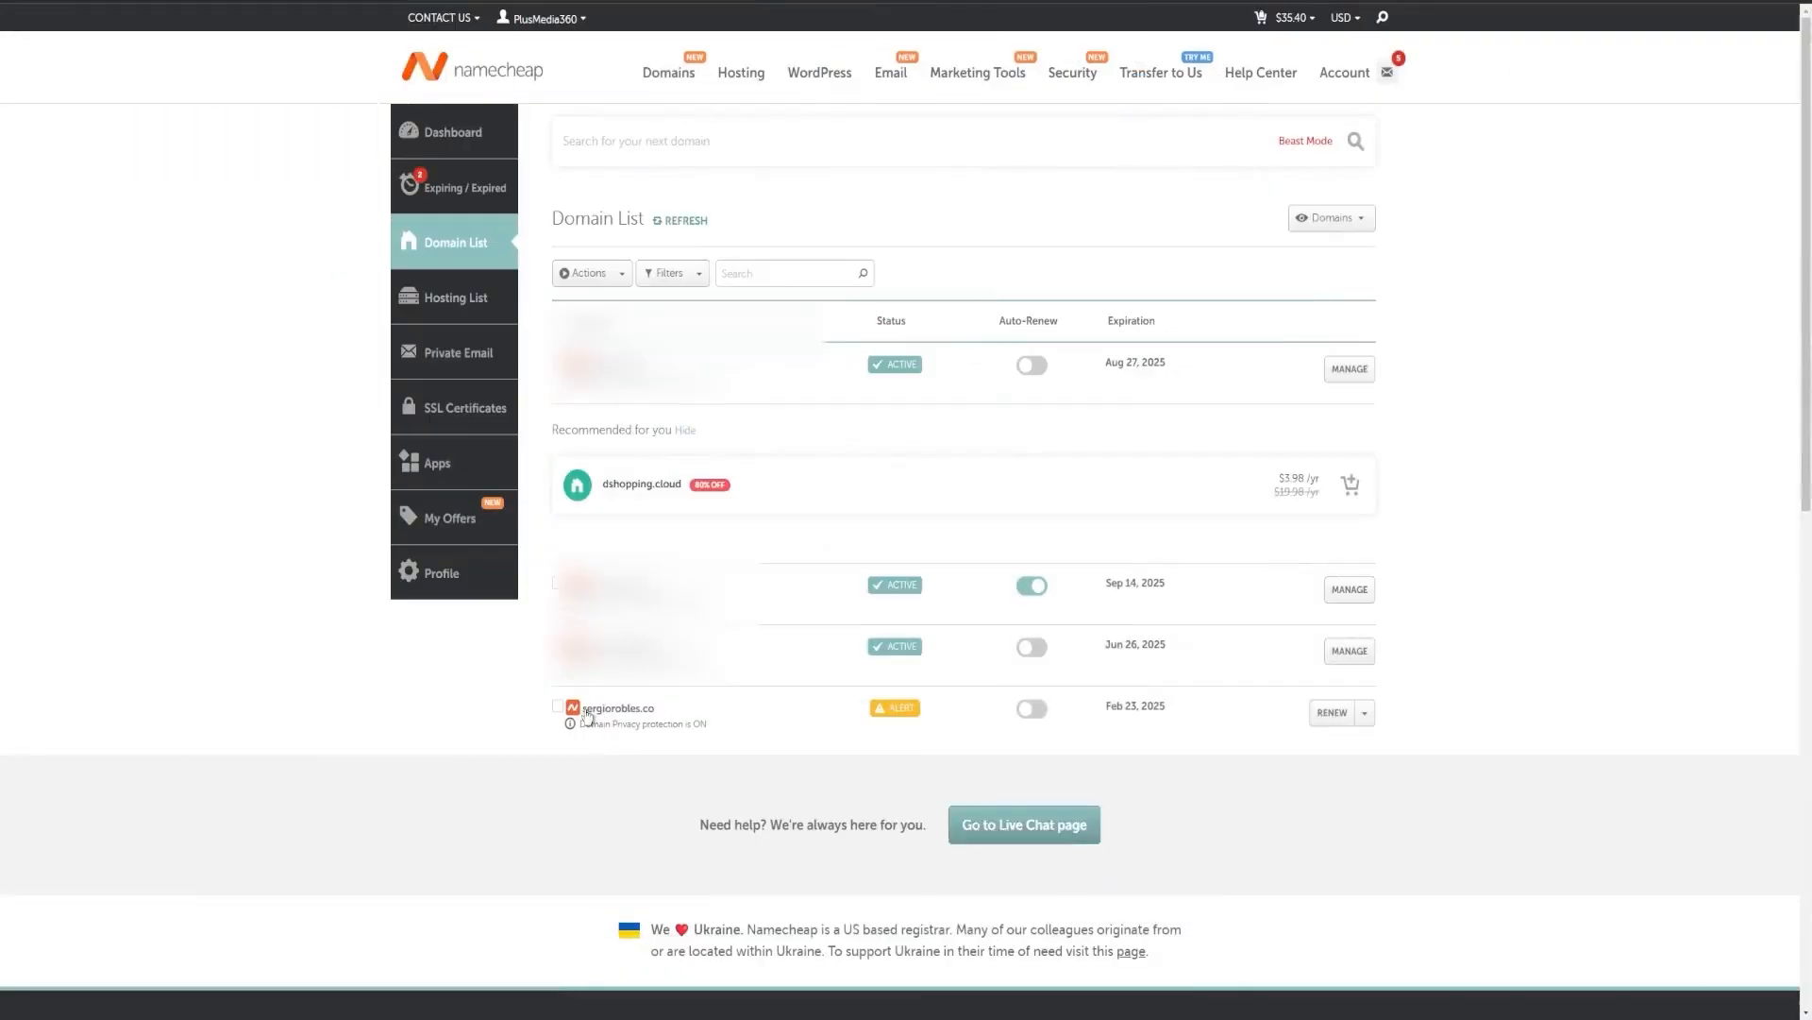
# Open the domain list and manage the sergiorobles.co domain.
pyautogui.moveTo(581, 708); pyautogui.dragTo(665, 711)
pyautogui.click(710, 774)
pyautogui.click(1365, 713)
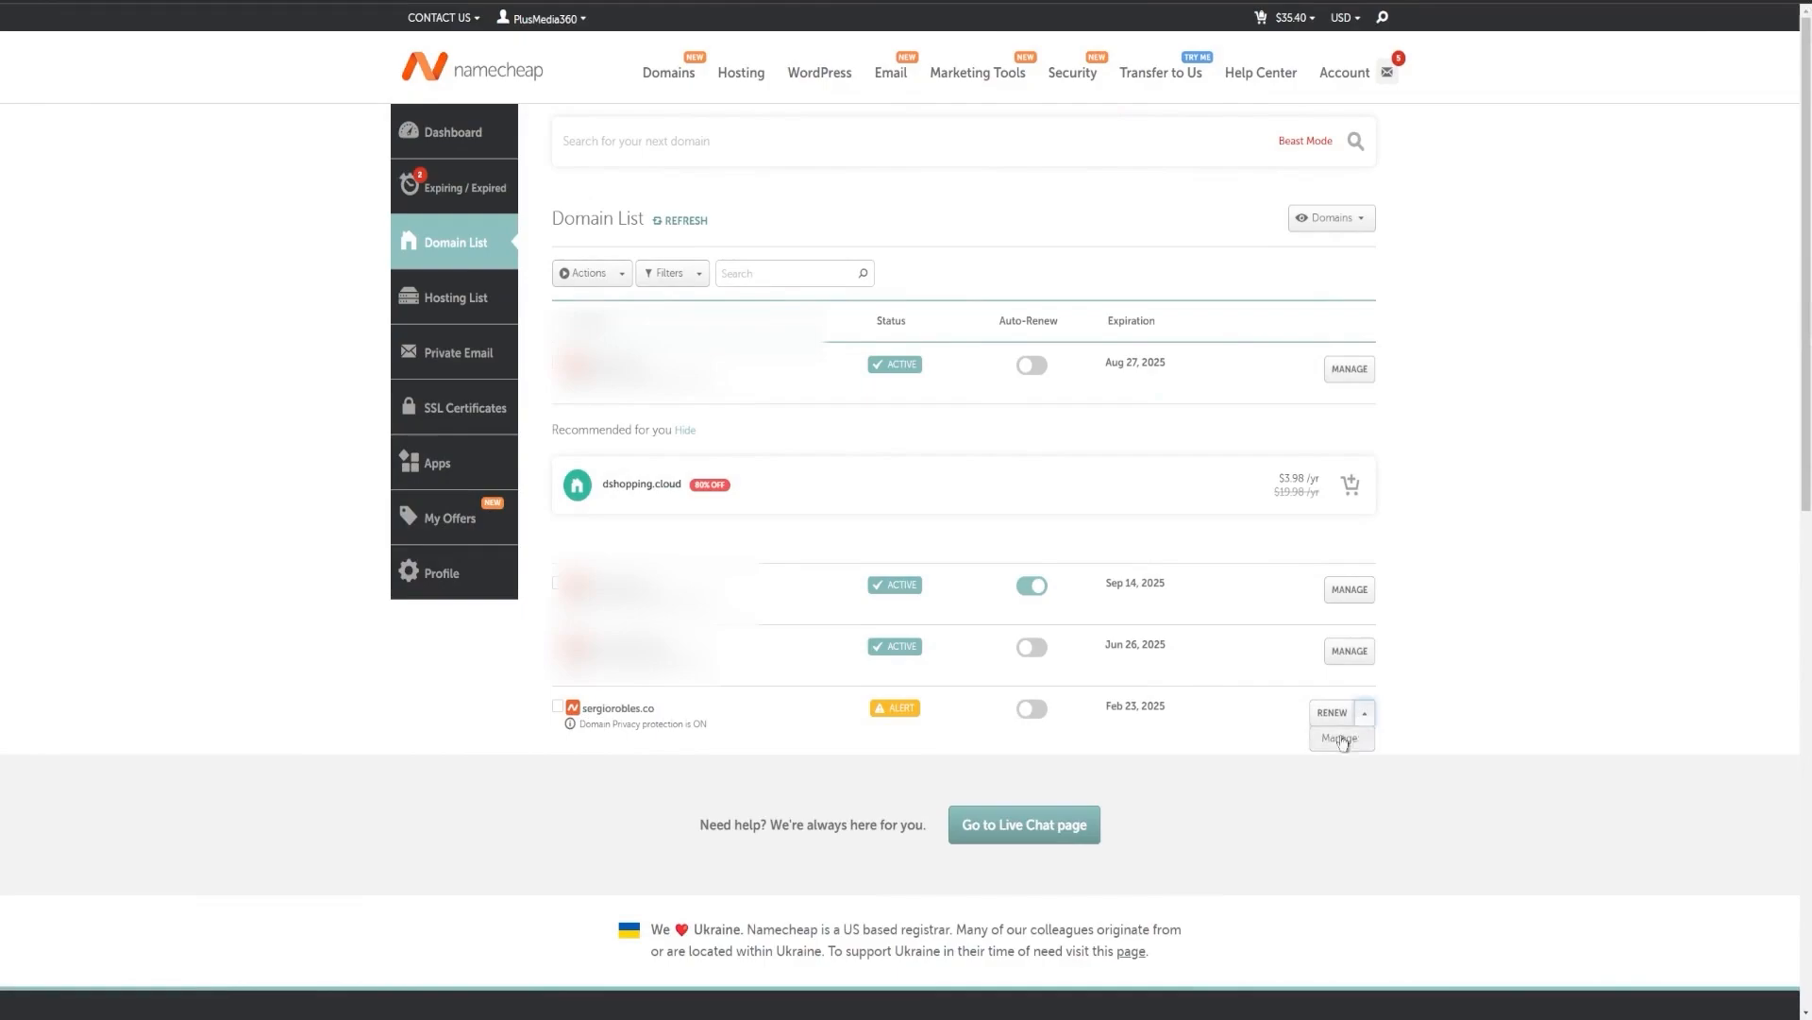
pyautogui.click(1342, 738)
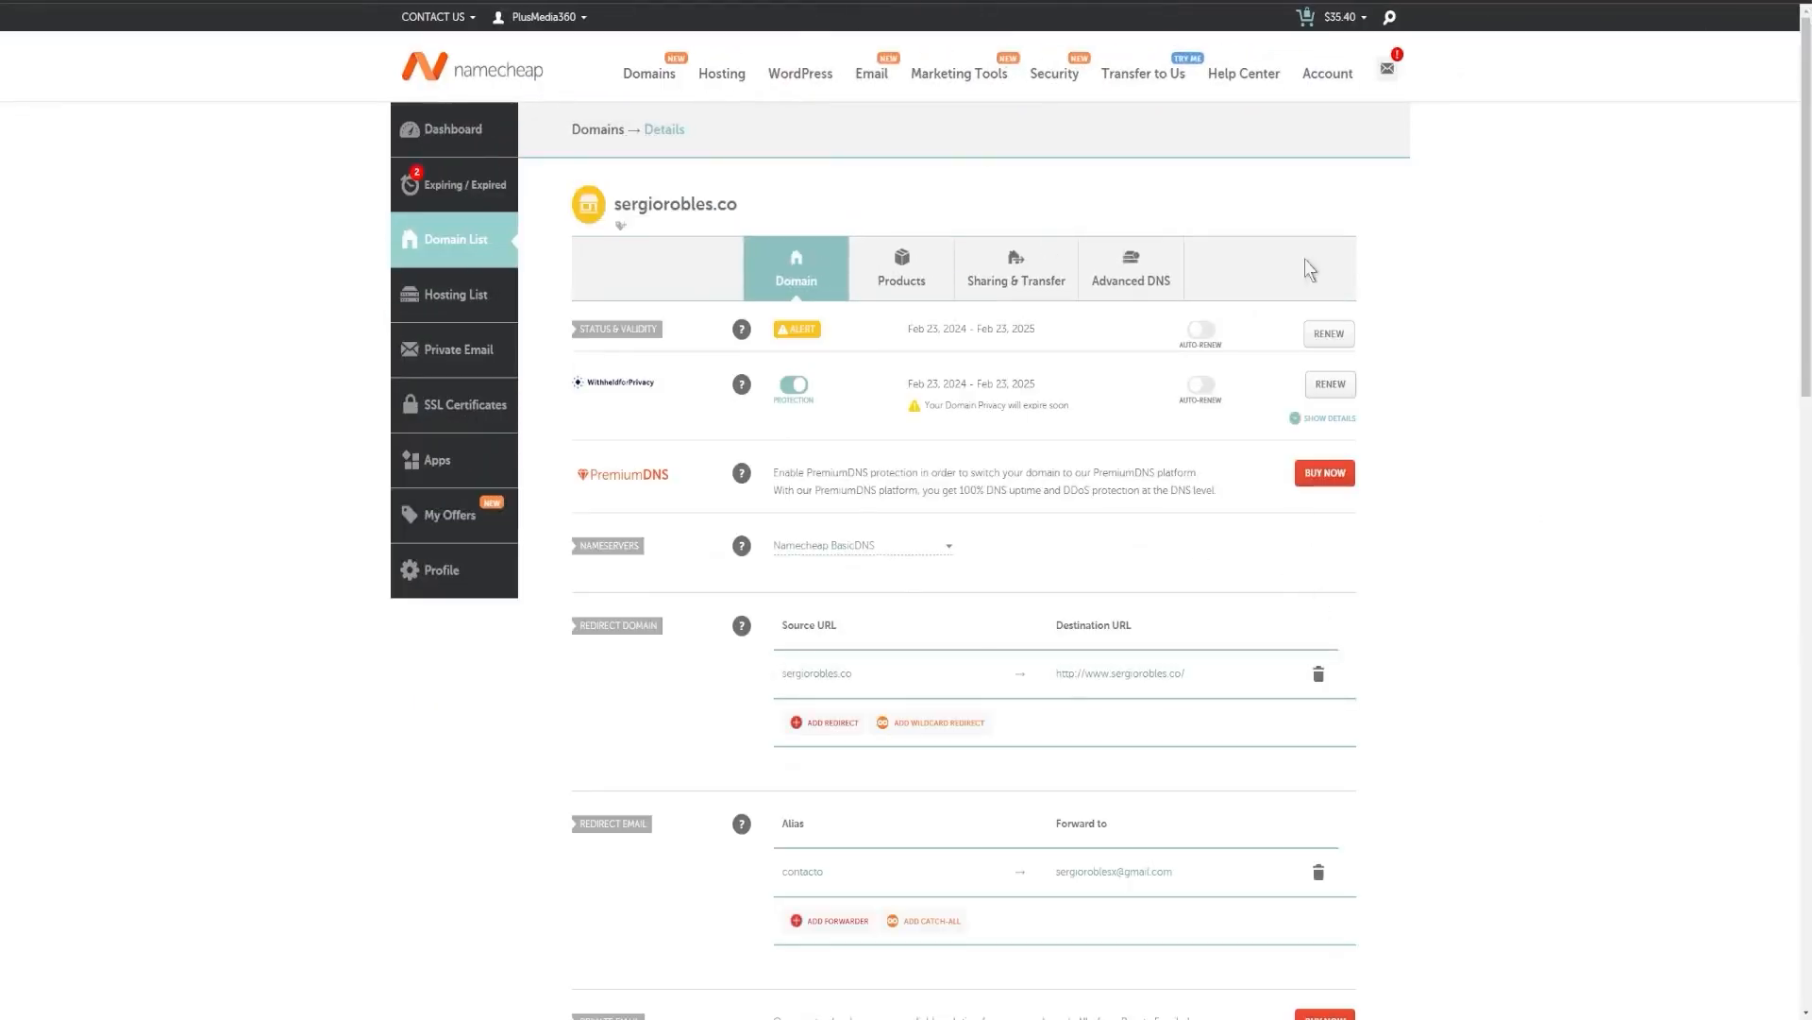
# Add a new email forwarder row in the domain's Redirect Email section.
pyautogui.scroll(-5, 622, 430)
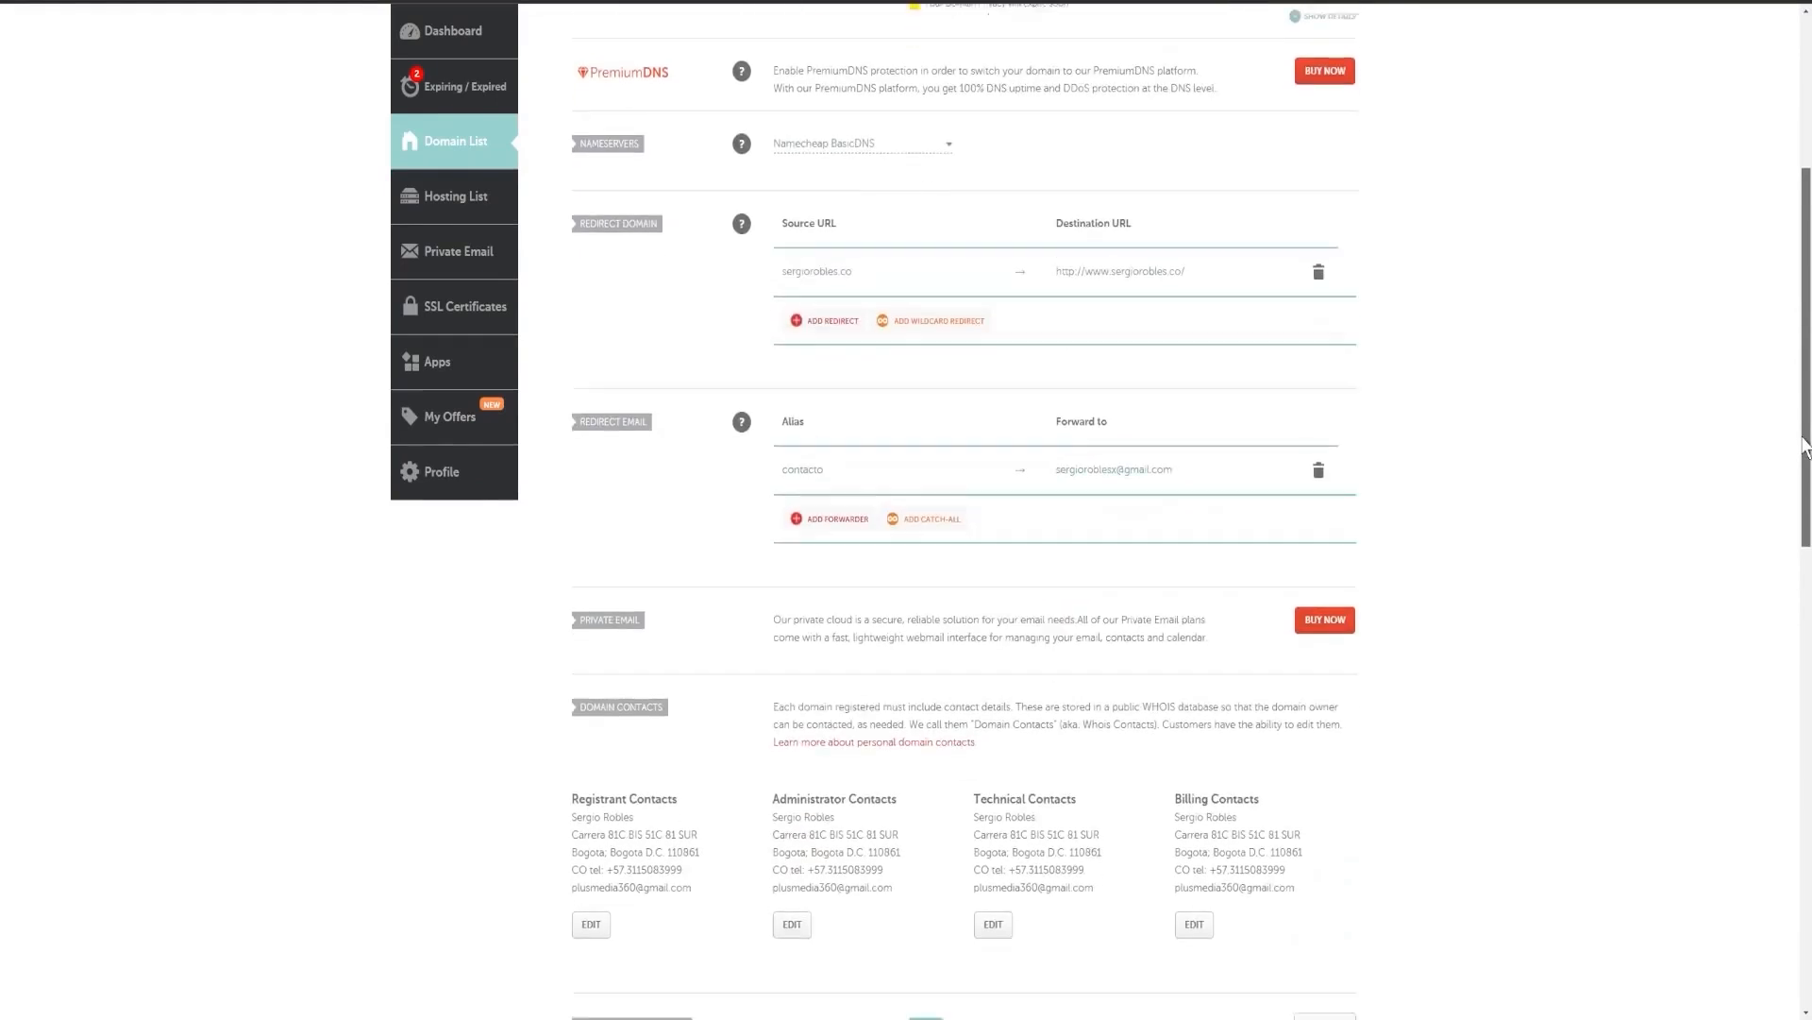
pyautogui.moveTo(580, 413); pyautogui.dragTo(627, 416)
pyautogui.click(593, 470)
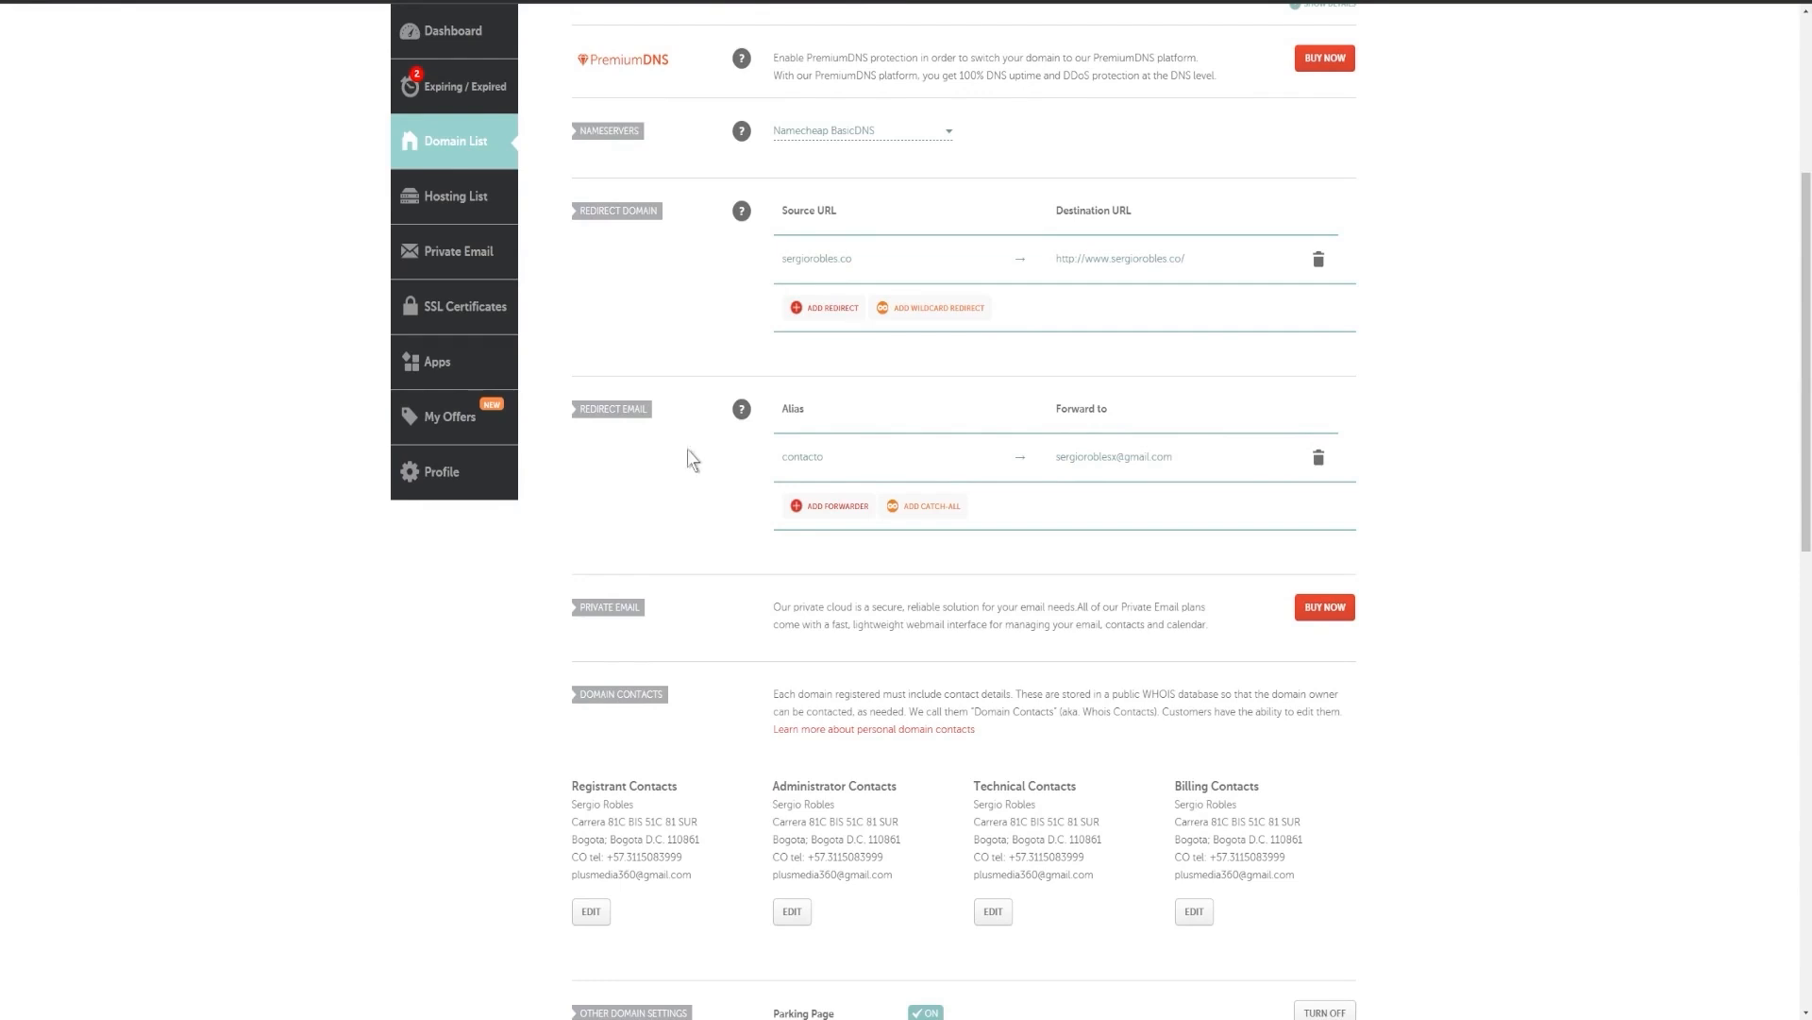
pyautogui.click(799, 511)
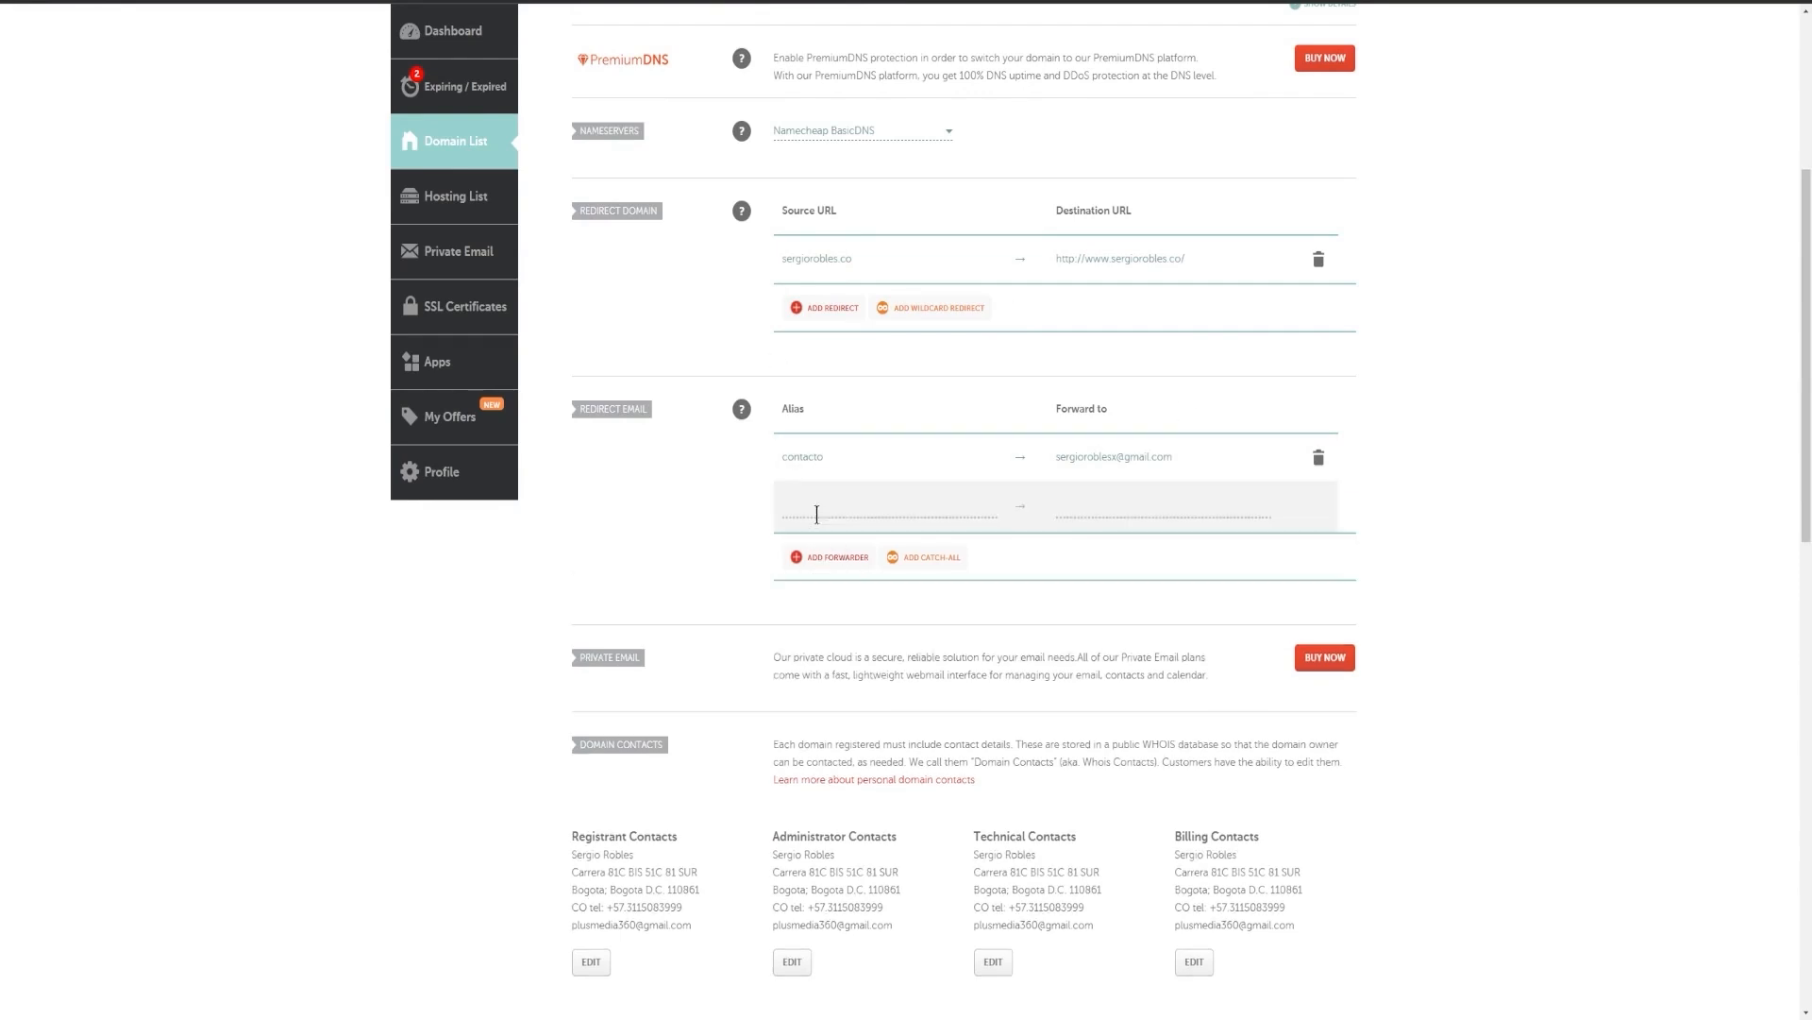
pyautogui.click(800, 507)
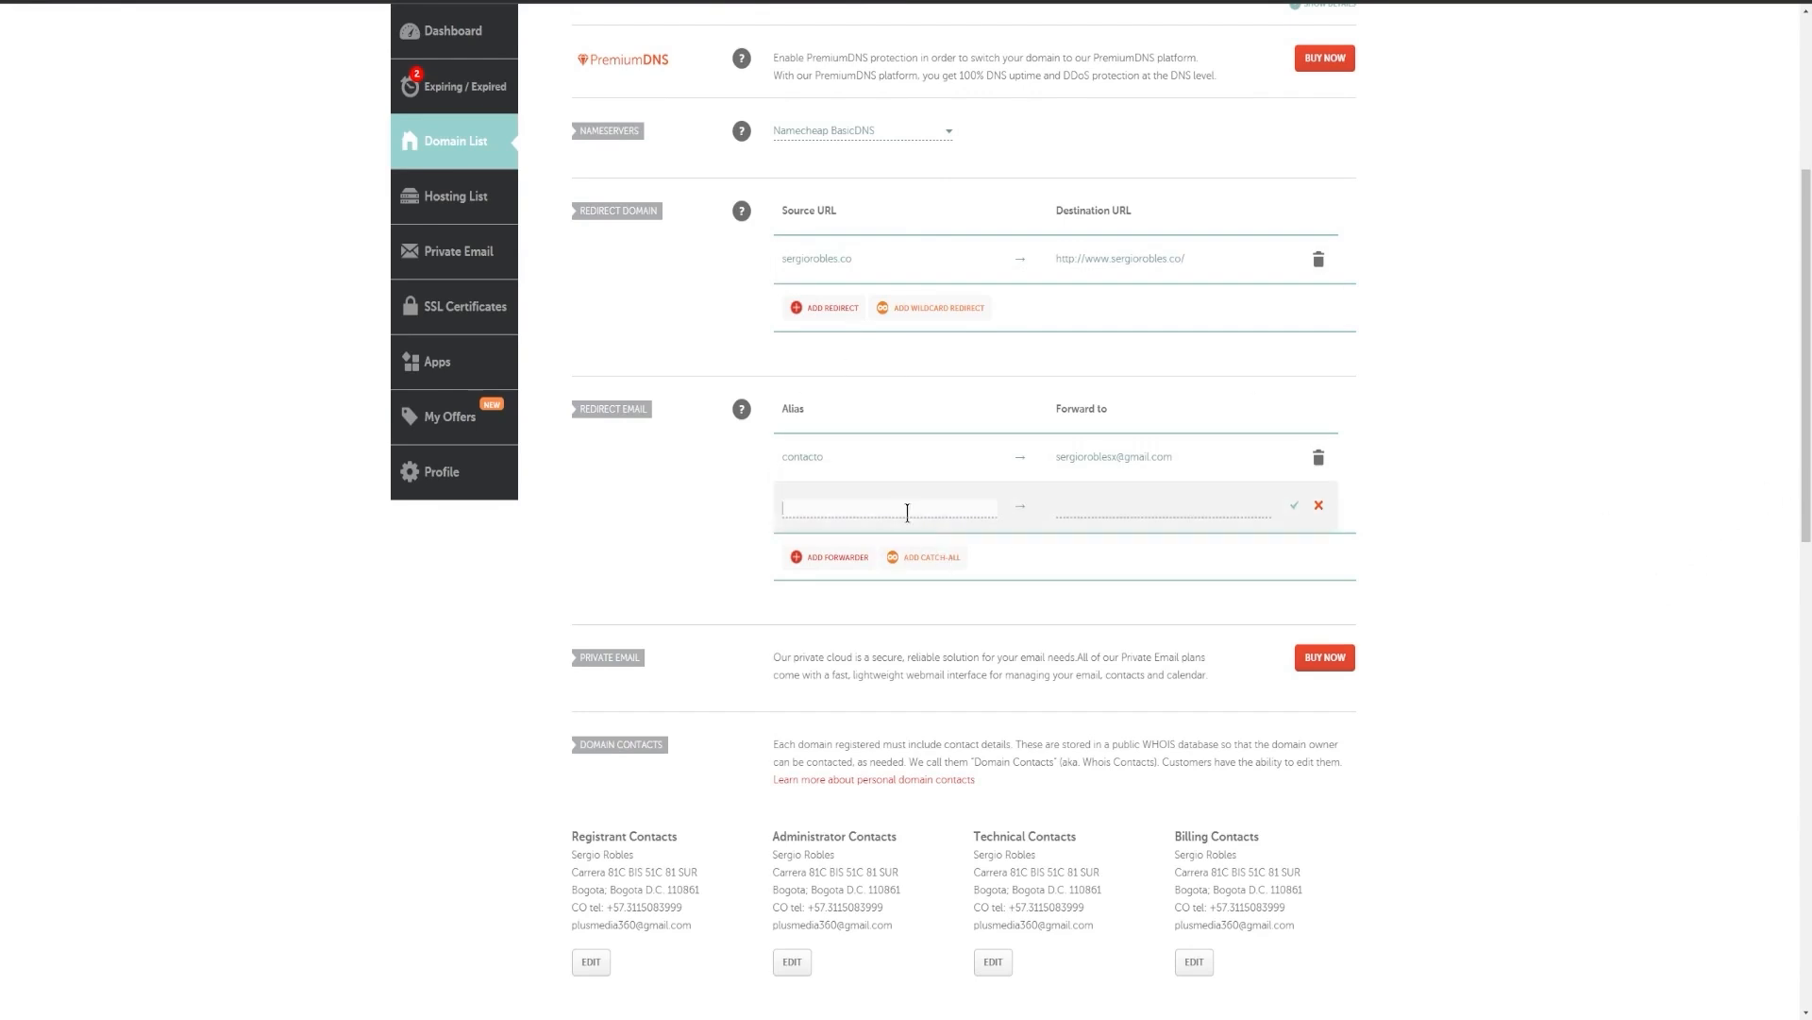
# Review the domain details page and its Redirect Email section.
pyautogui.scroll(5, 907, 512)
pyautogui.moveTo(613, 206); pyautogui.dragTo(768, 202)
pyautogui.click(735, 214)
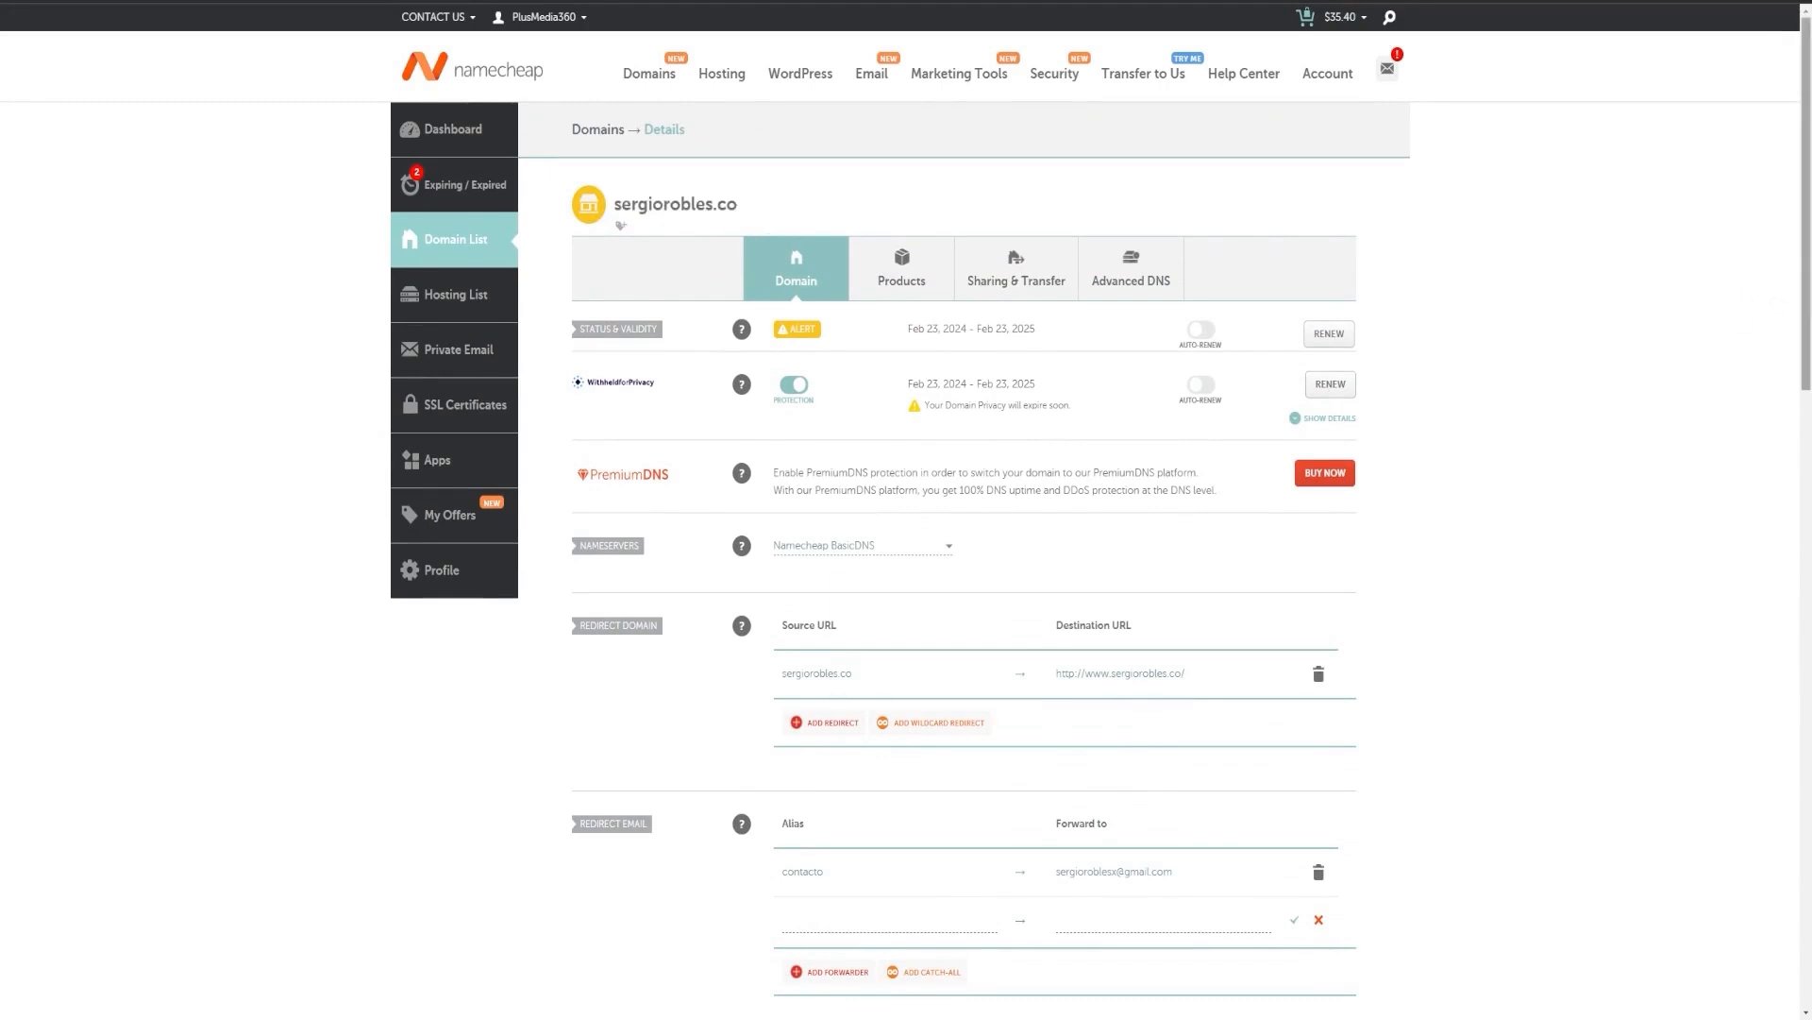
pyautogui.scroll(-3, 1790, 411)
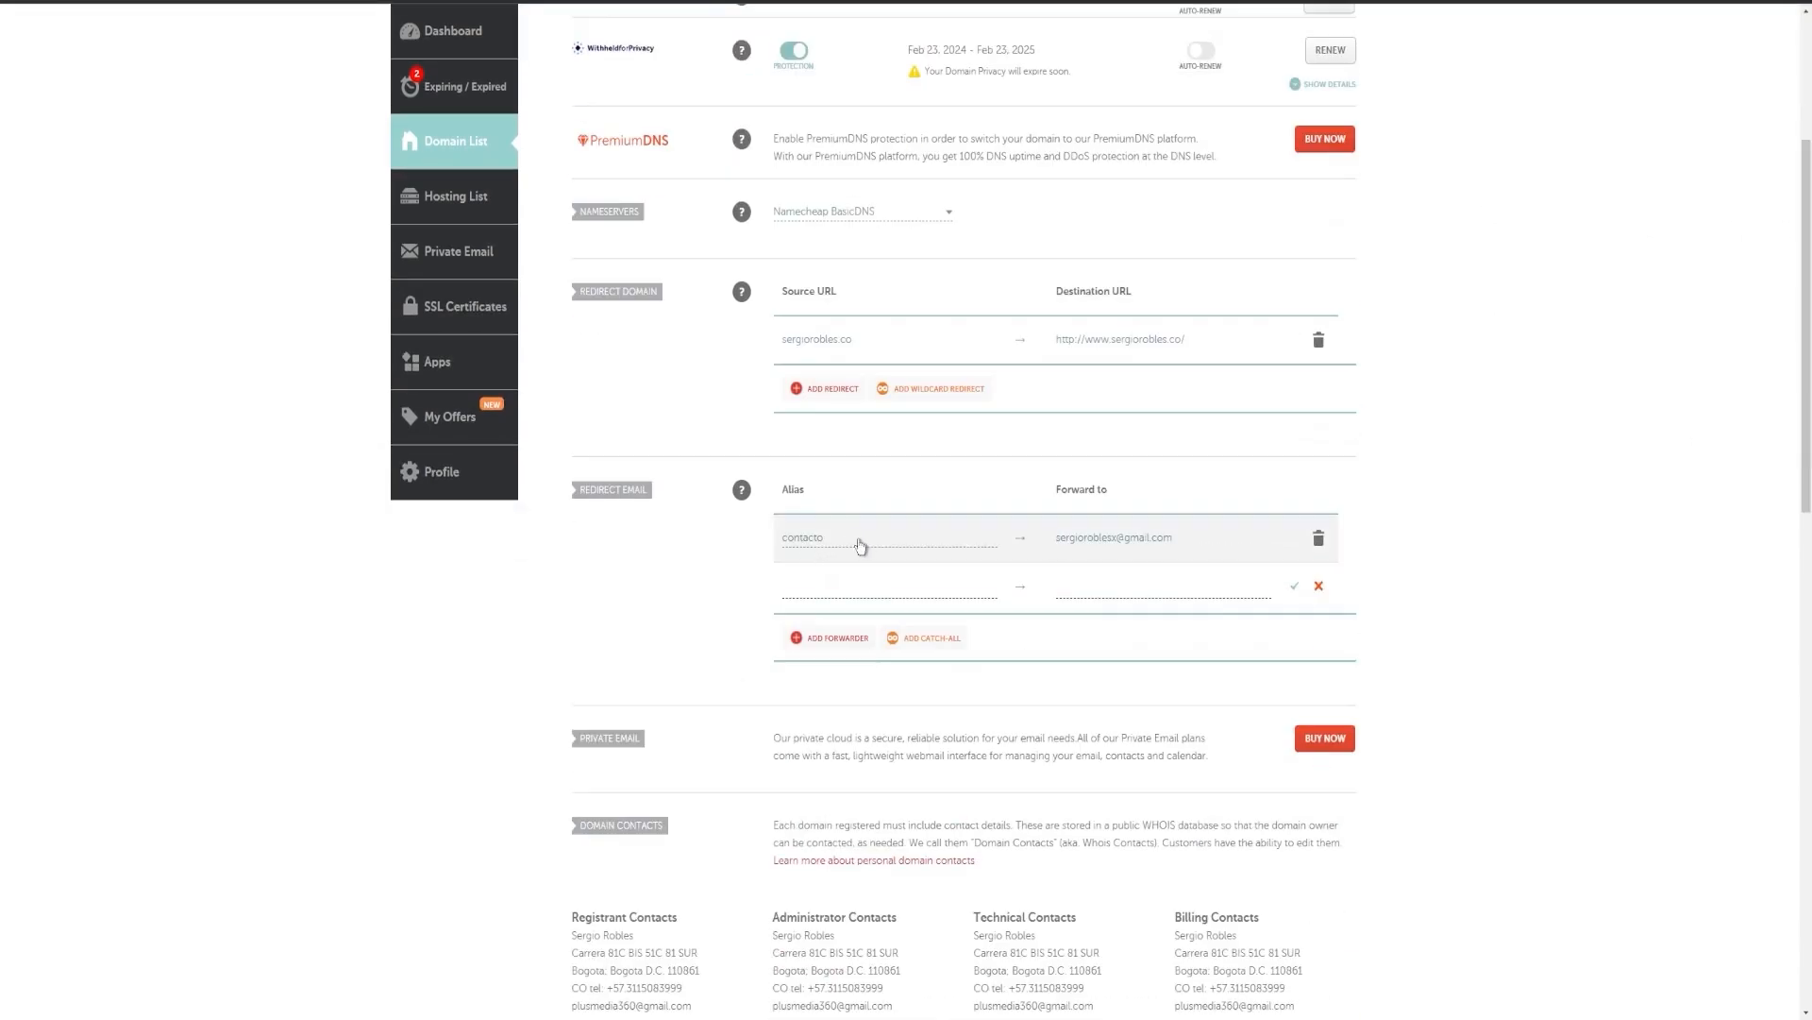
pyautogui.scroll(3, 855, 552)
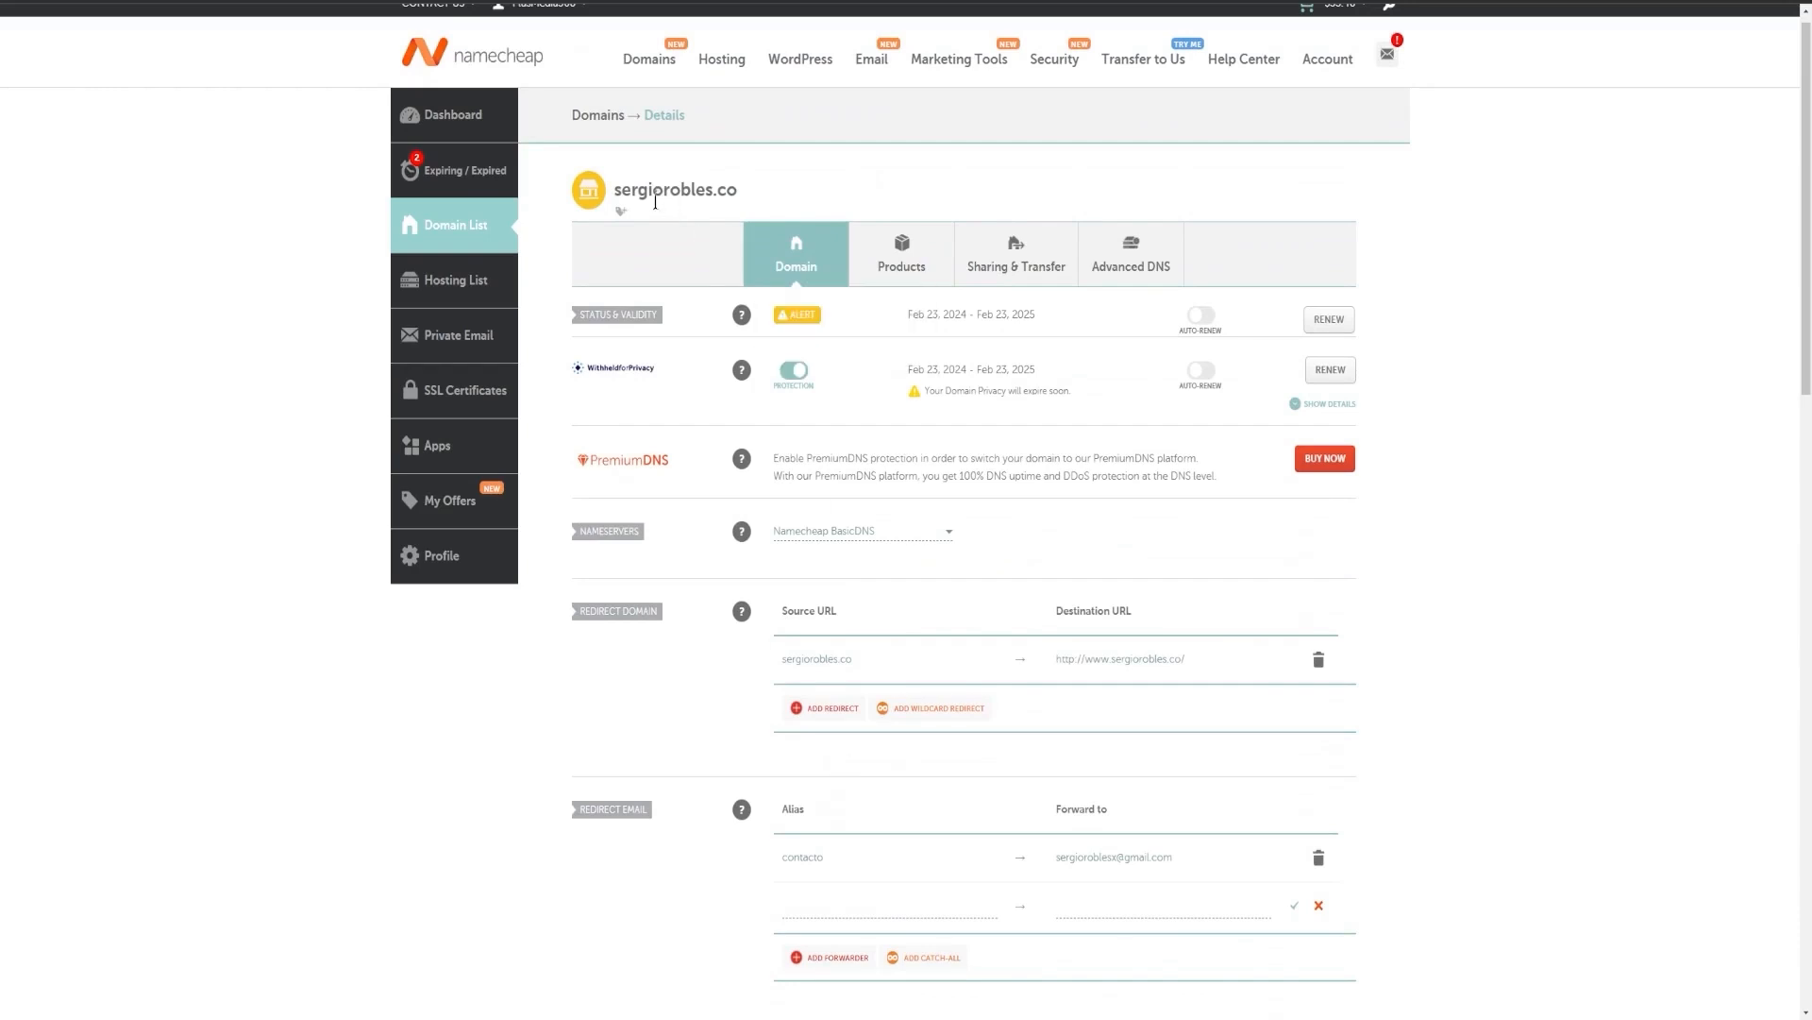
pyautogui.doubleClick(615, 183)
pyautogui.click(1565, 525)
pyautogui.scroll(-3, 1023, 538)
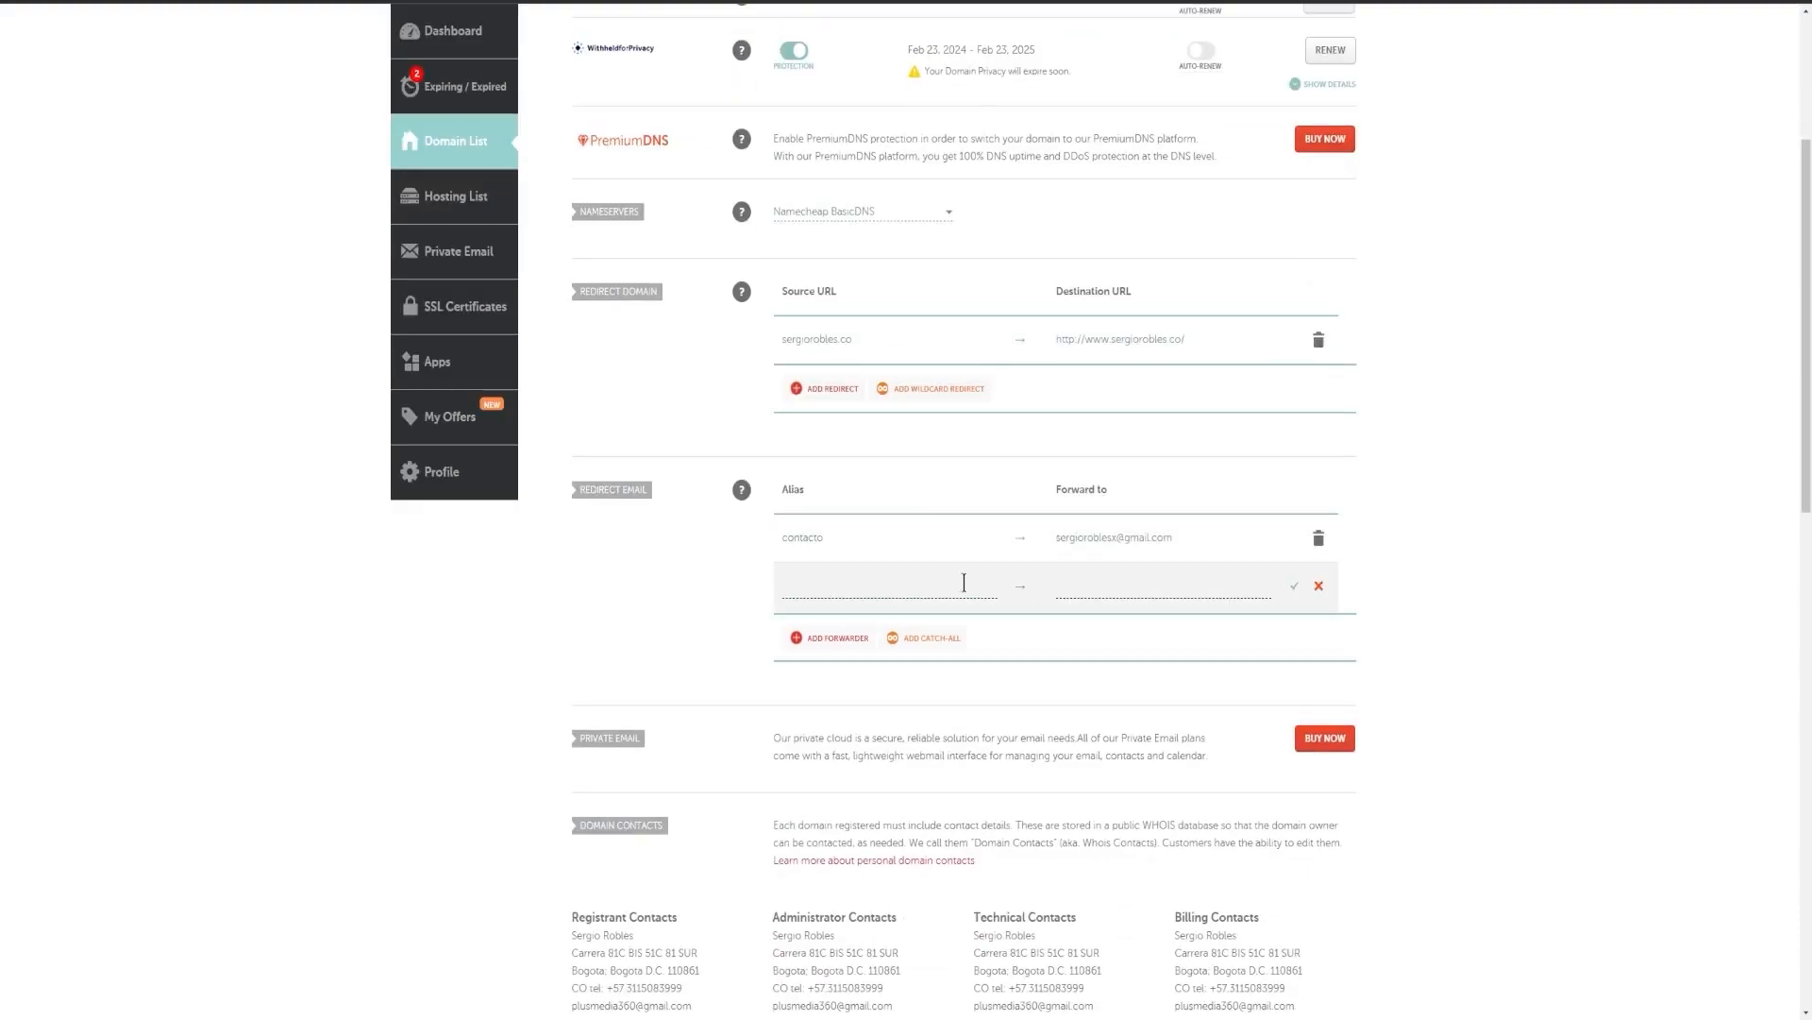
pyautogui.scroll(3, 838, 615)
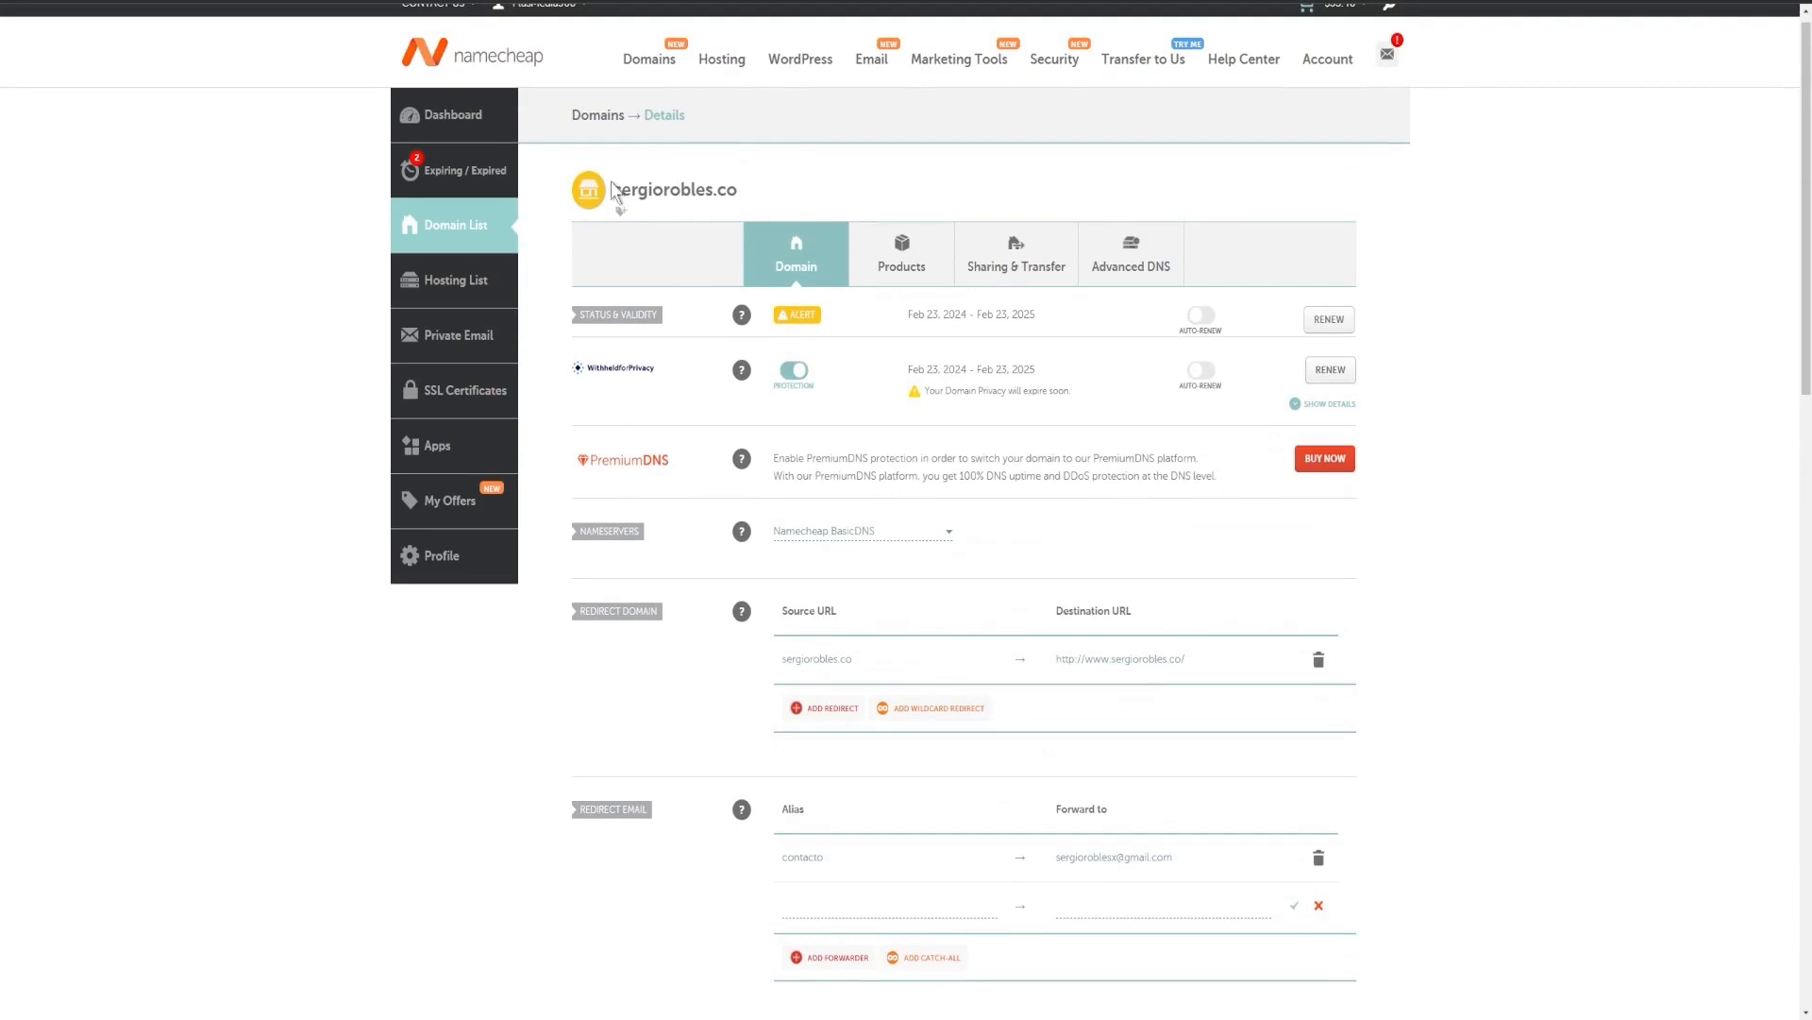
pyautogui.scroll(-3, 780, 209)
# Cancel the draft forwarder and remove the existing contacto email forwarder.
pyautogui.click(845, 591)
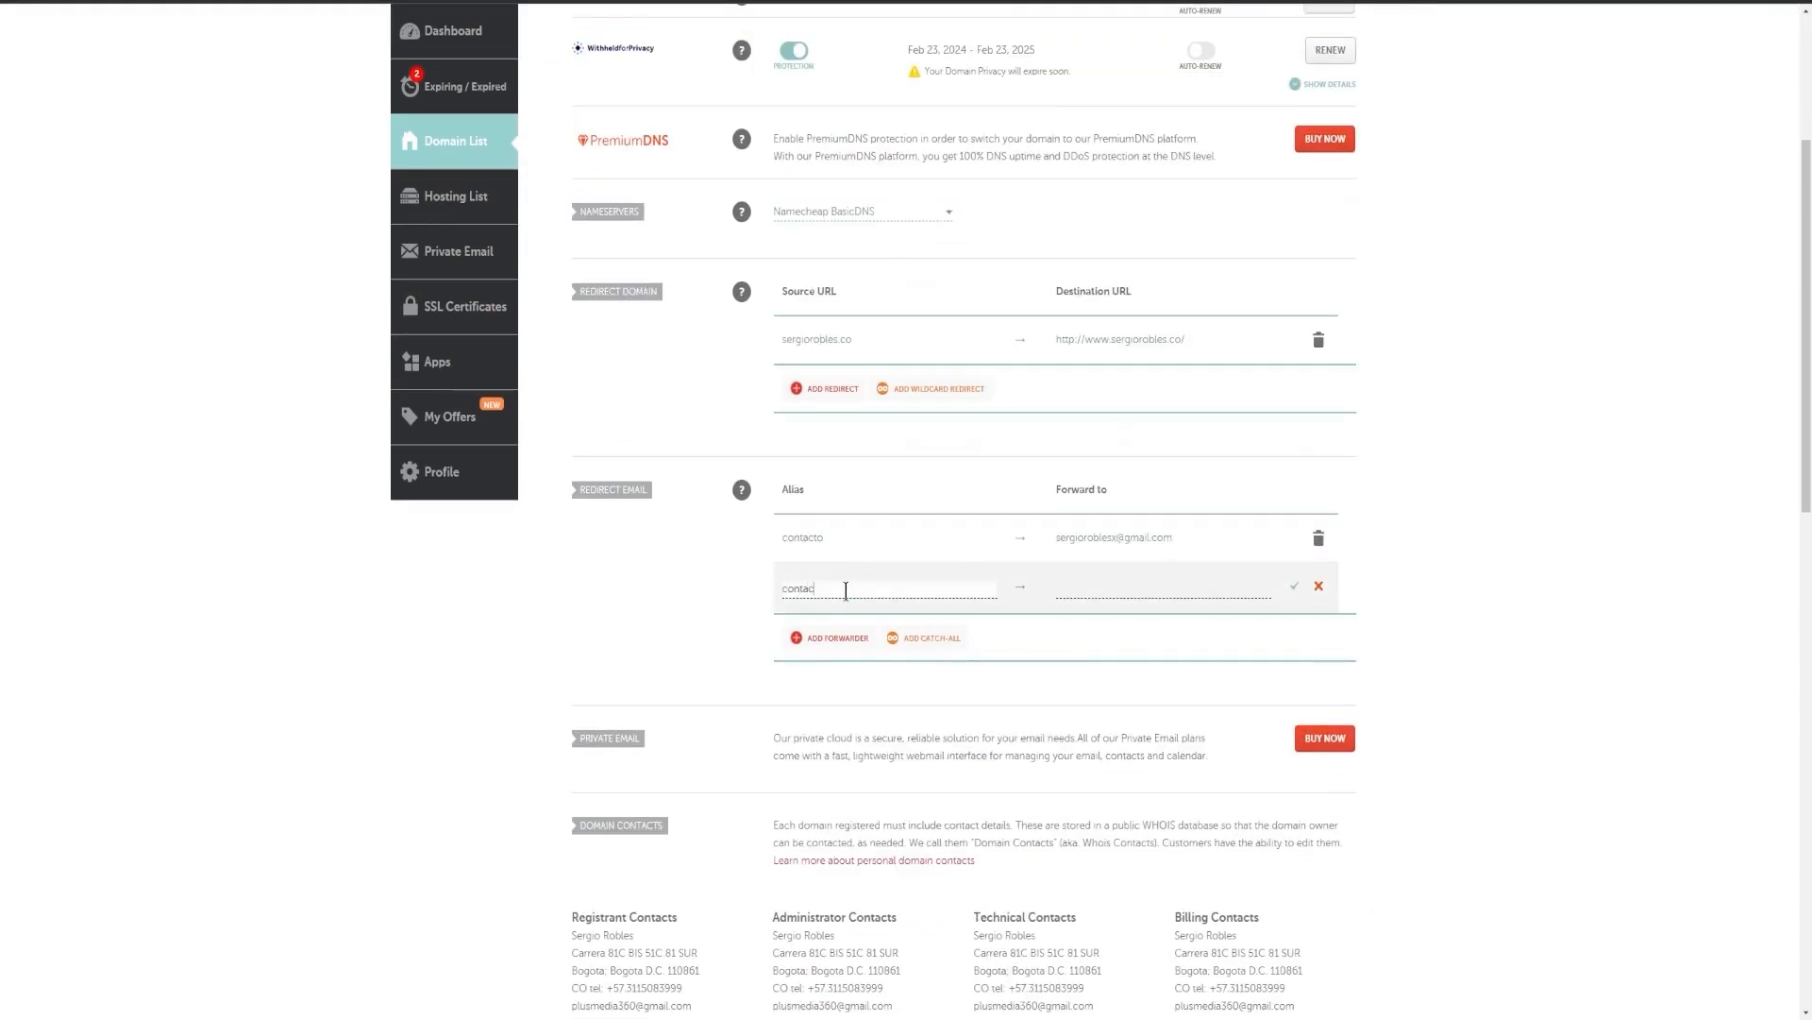
pyautogui.click(1152, 587)
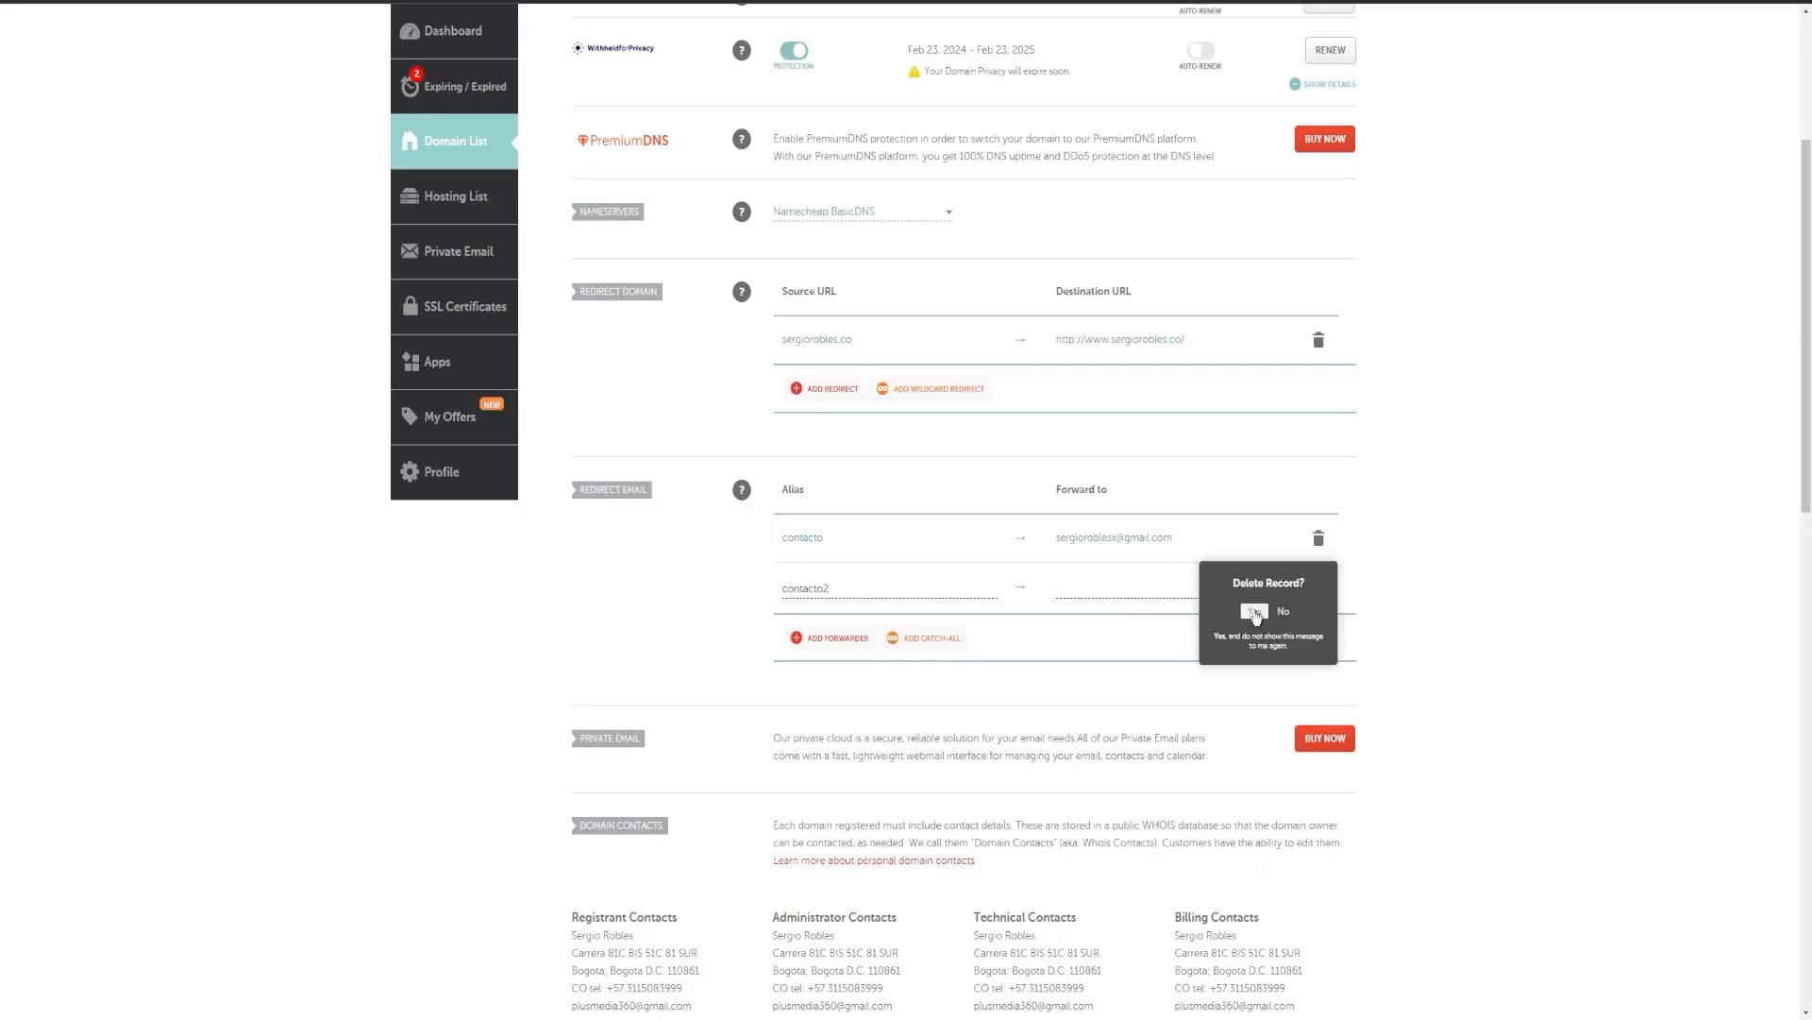
pyautogui.click(1261, 618)
pyautogui.click(1319, 585)
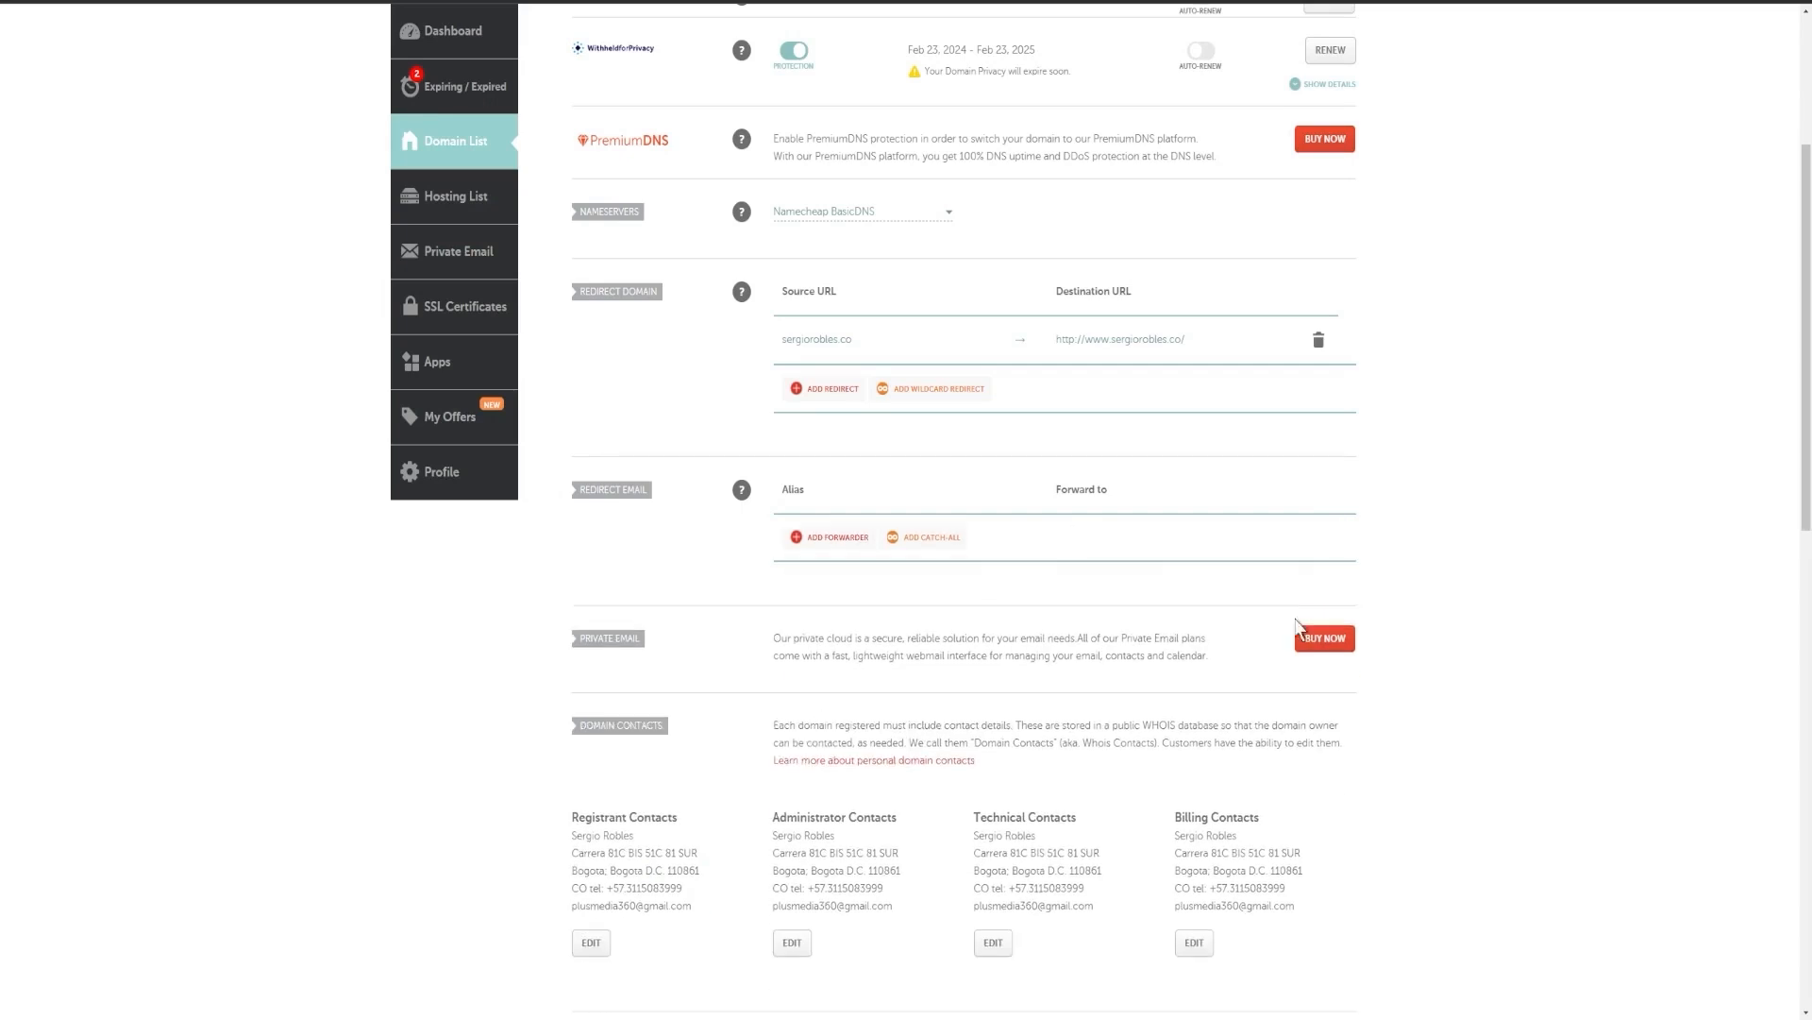
# Add an email forwarder with alias contact forwarding to the owner's Gmail address, and save it.
pyautogui.click(837, 540)
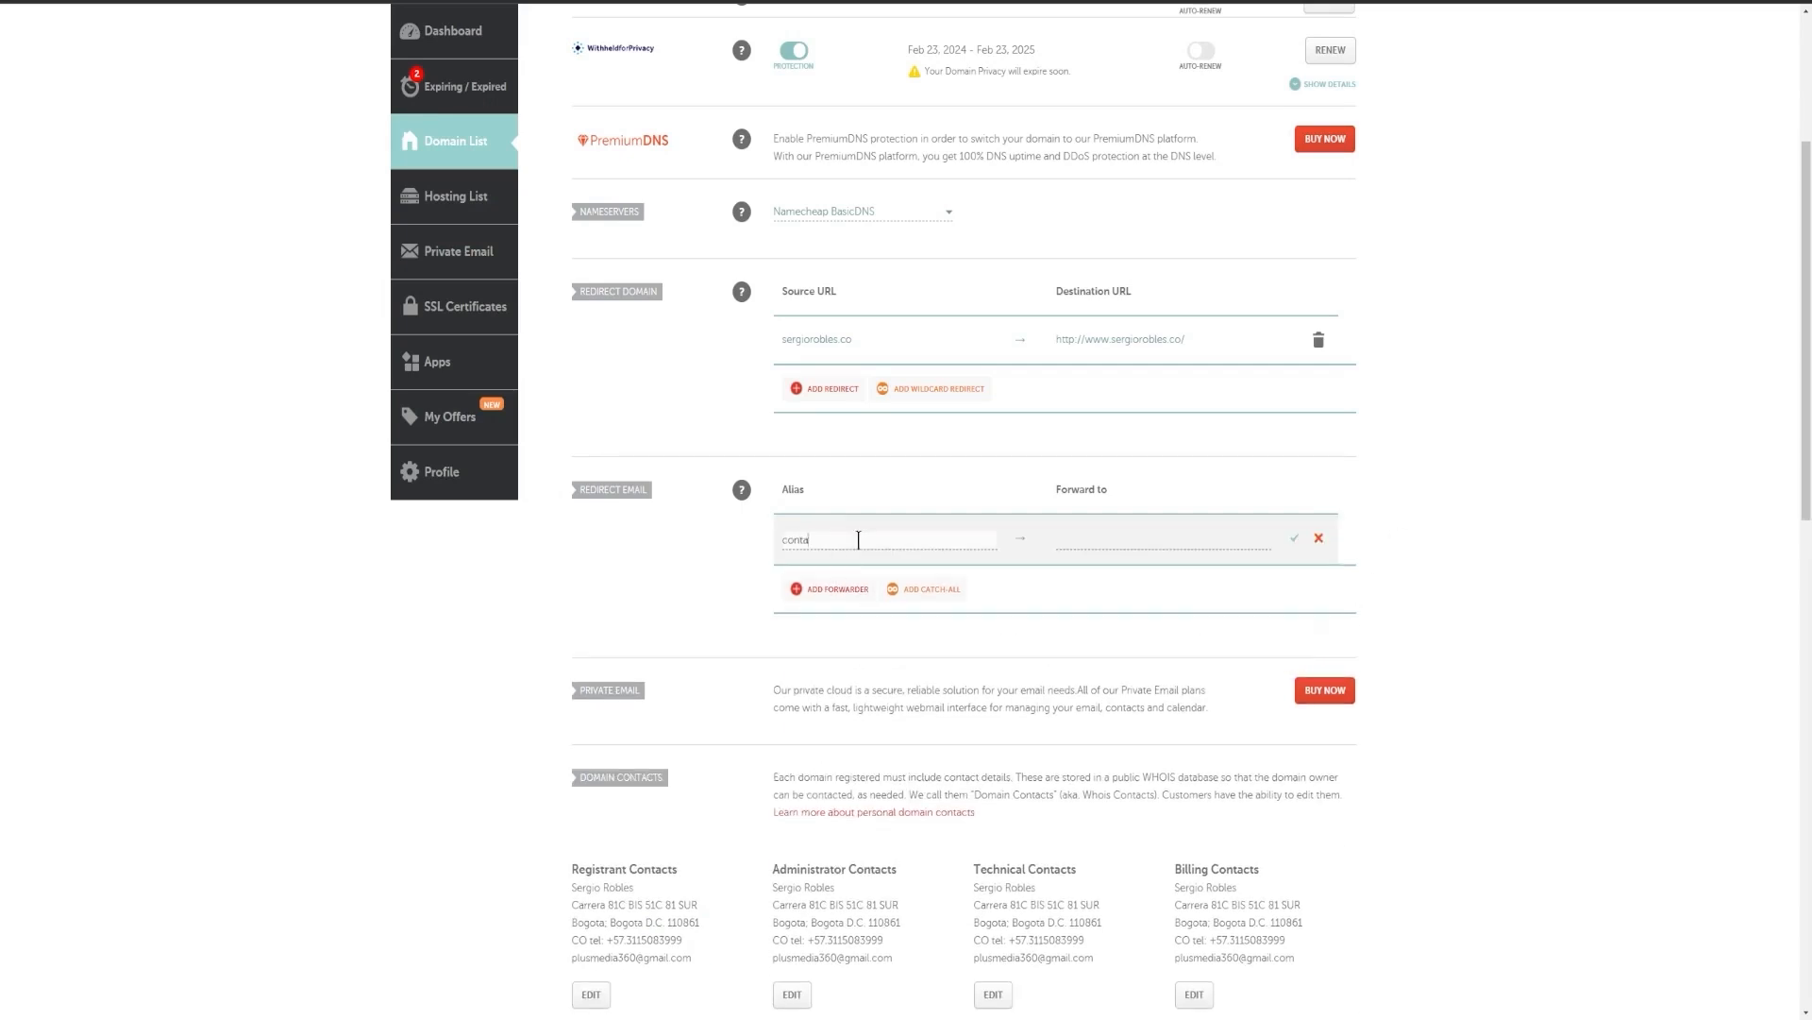
pyautogui.click(1134, 535)
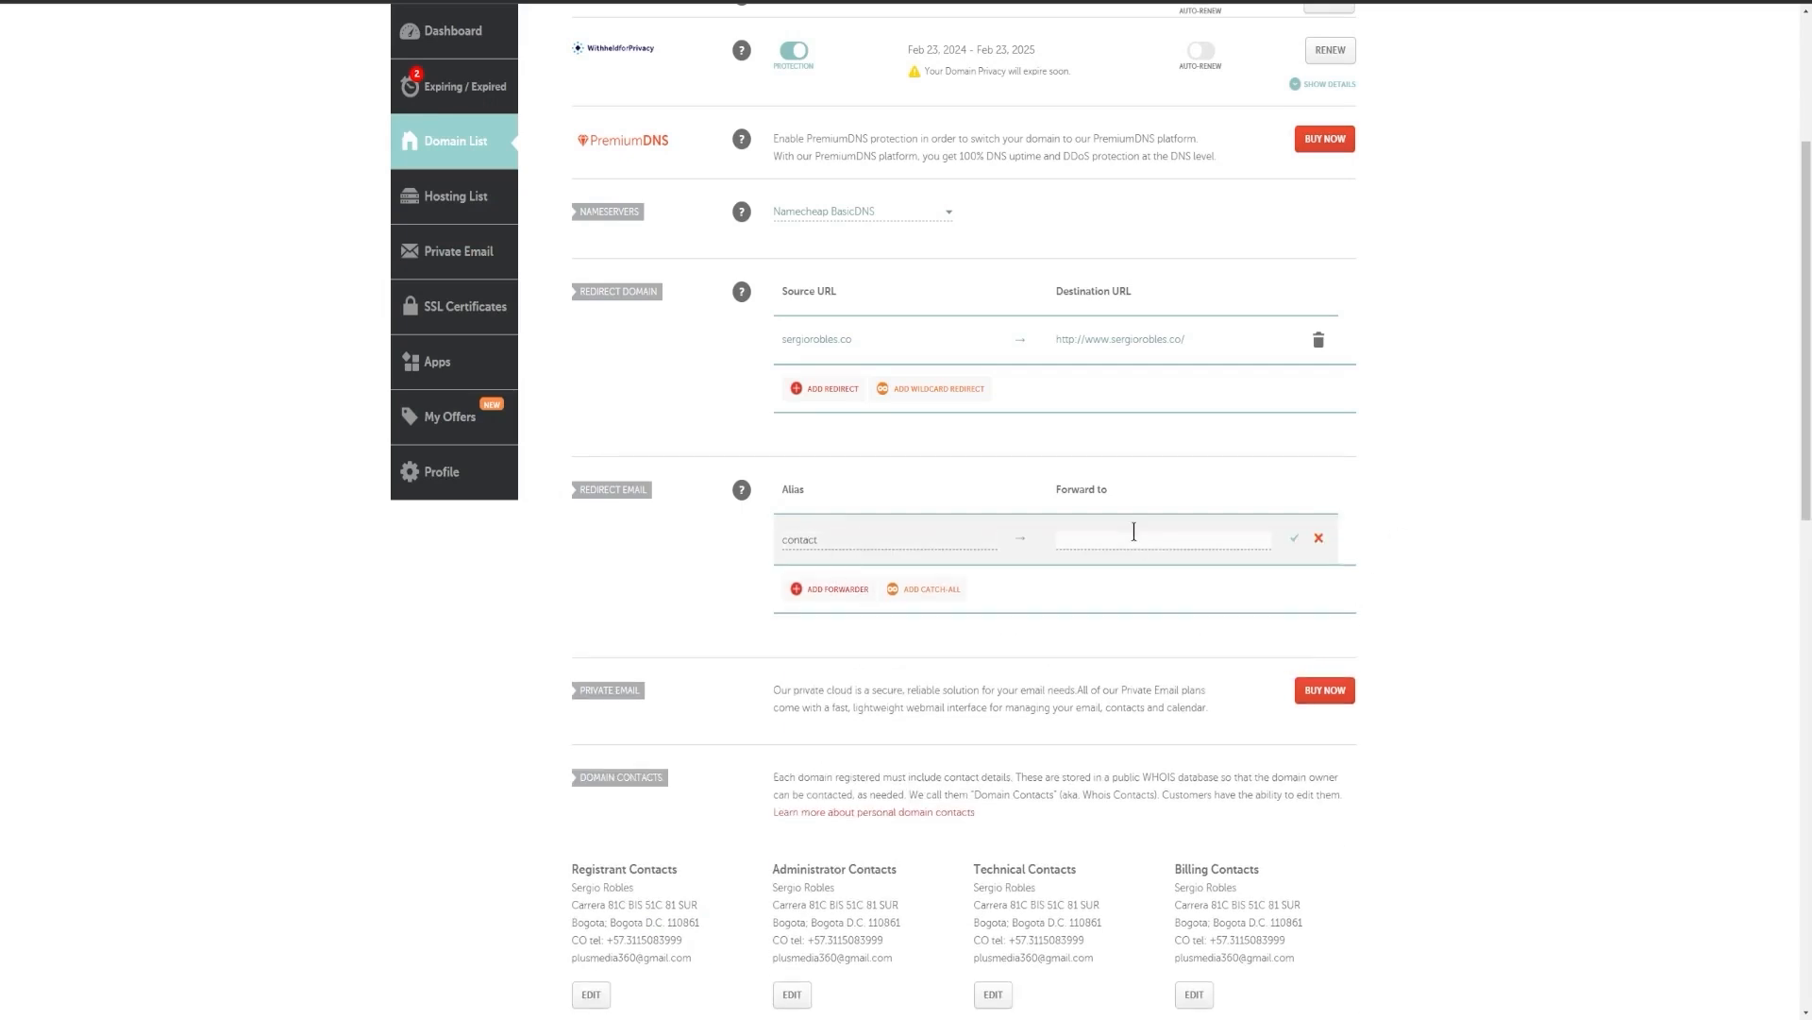
pyautogui.click(1178, 573)
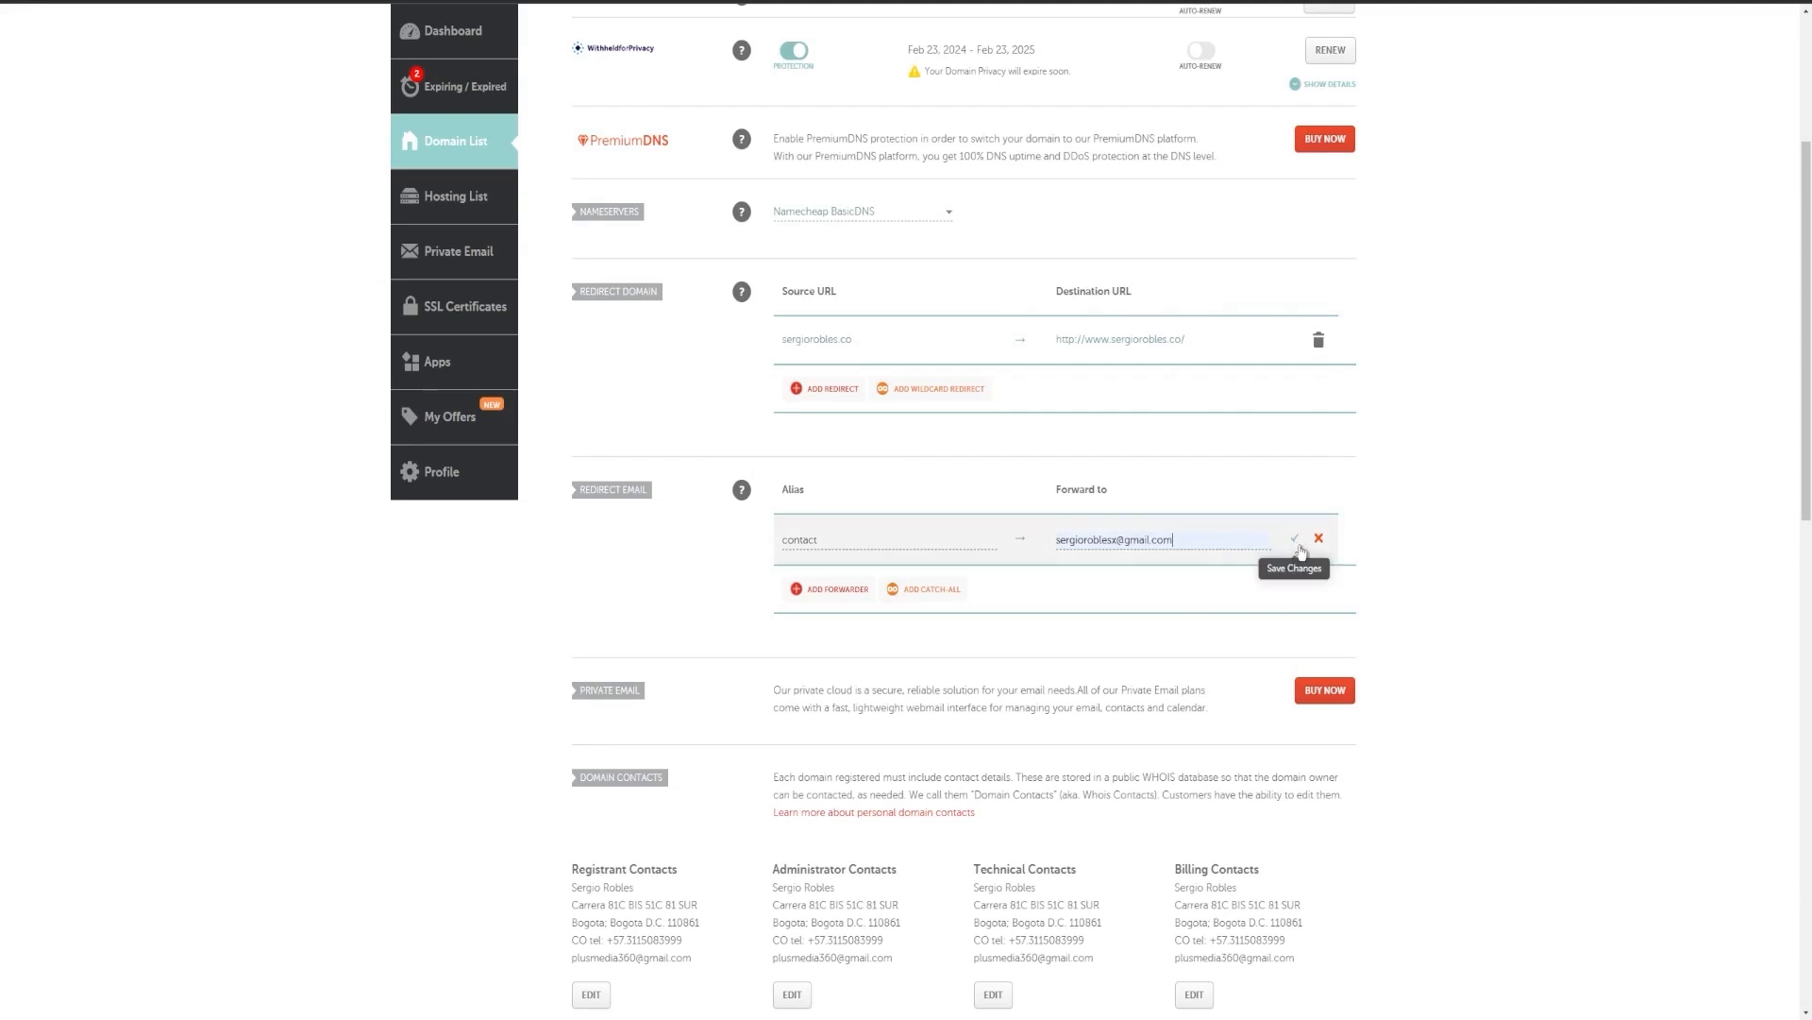
pyautogui.click(1296, 542)
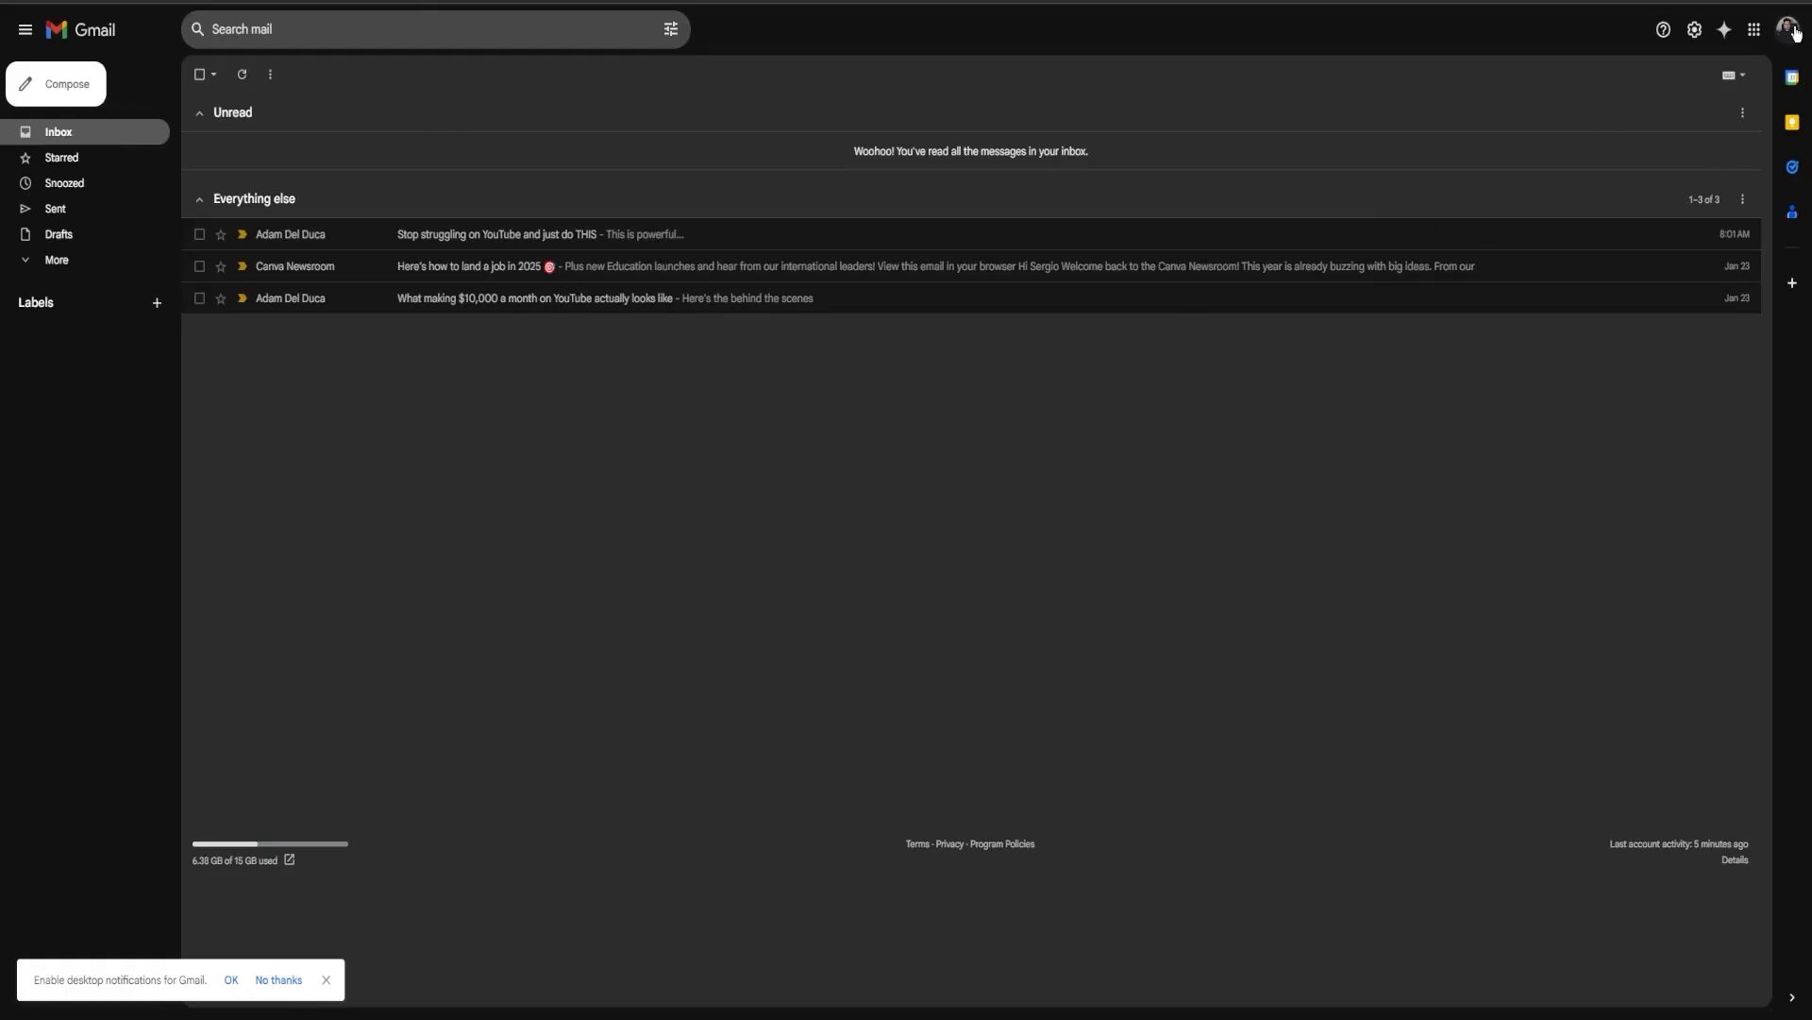
# Switch to Gmail and open the Google Account management page.
pyautogui.click(1793, 31)
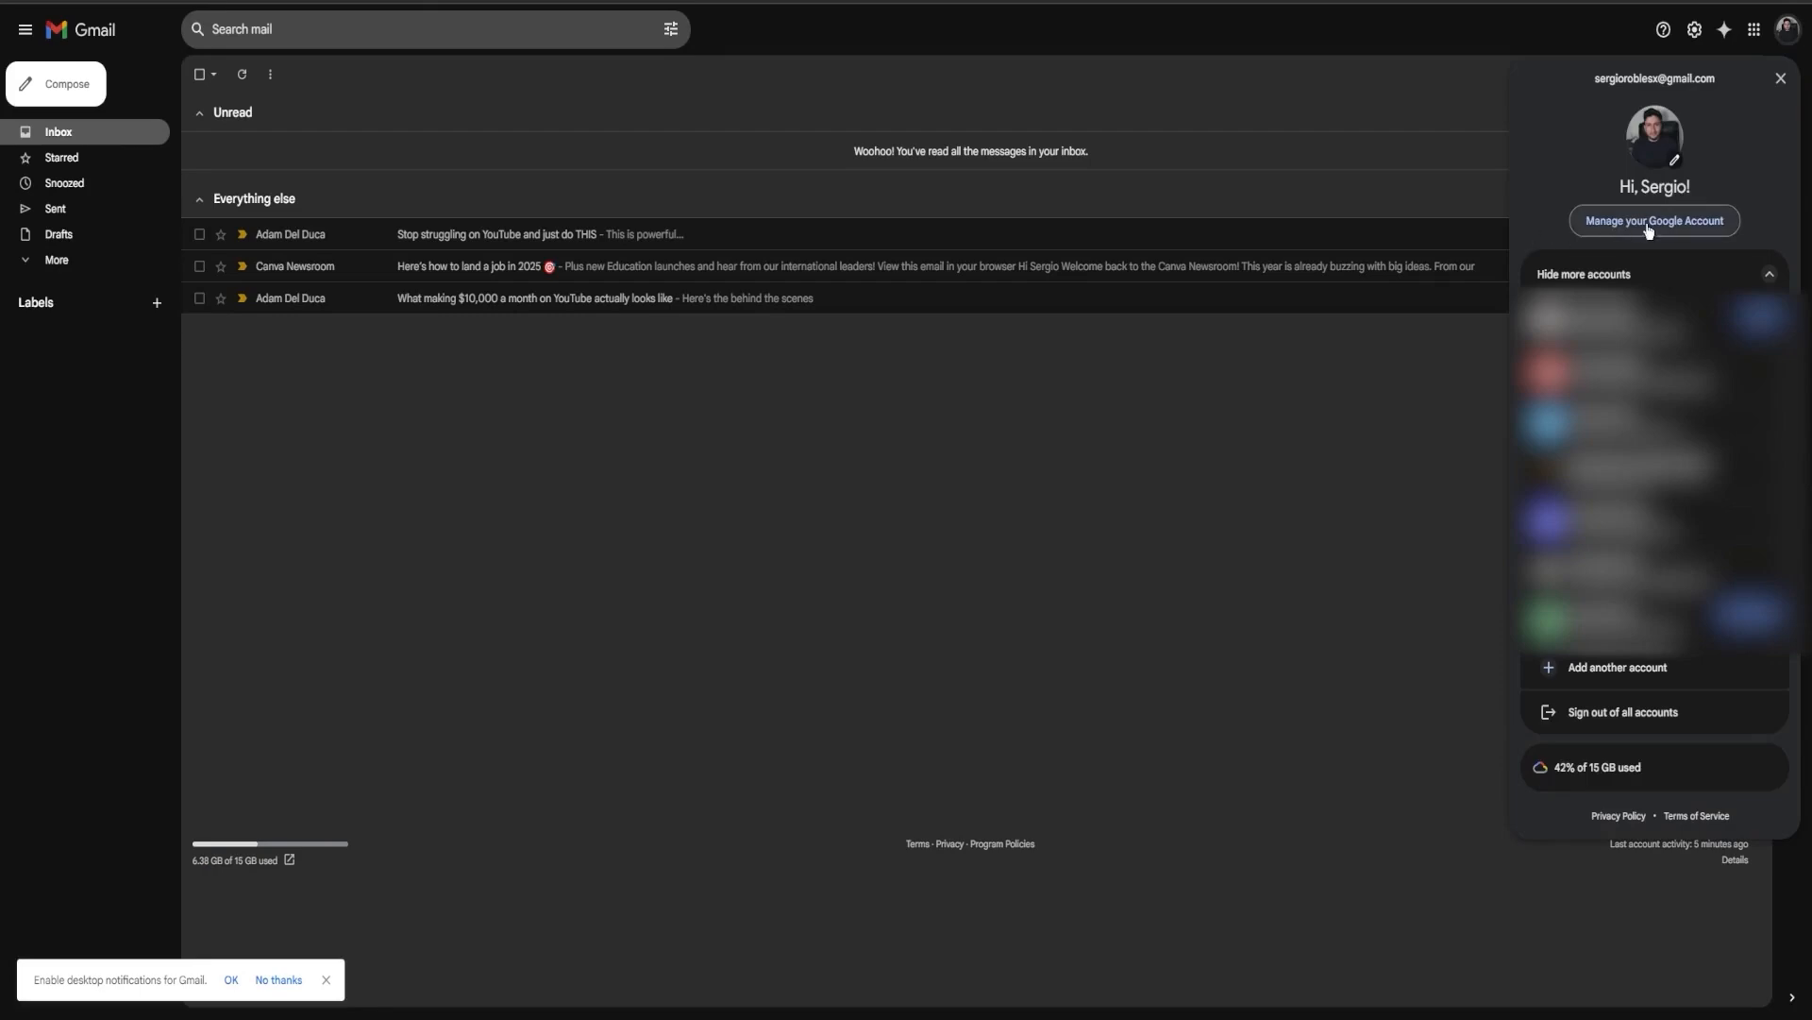
pyautogui.click(1697, 227)
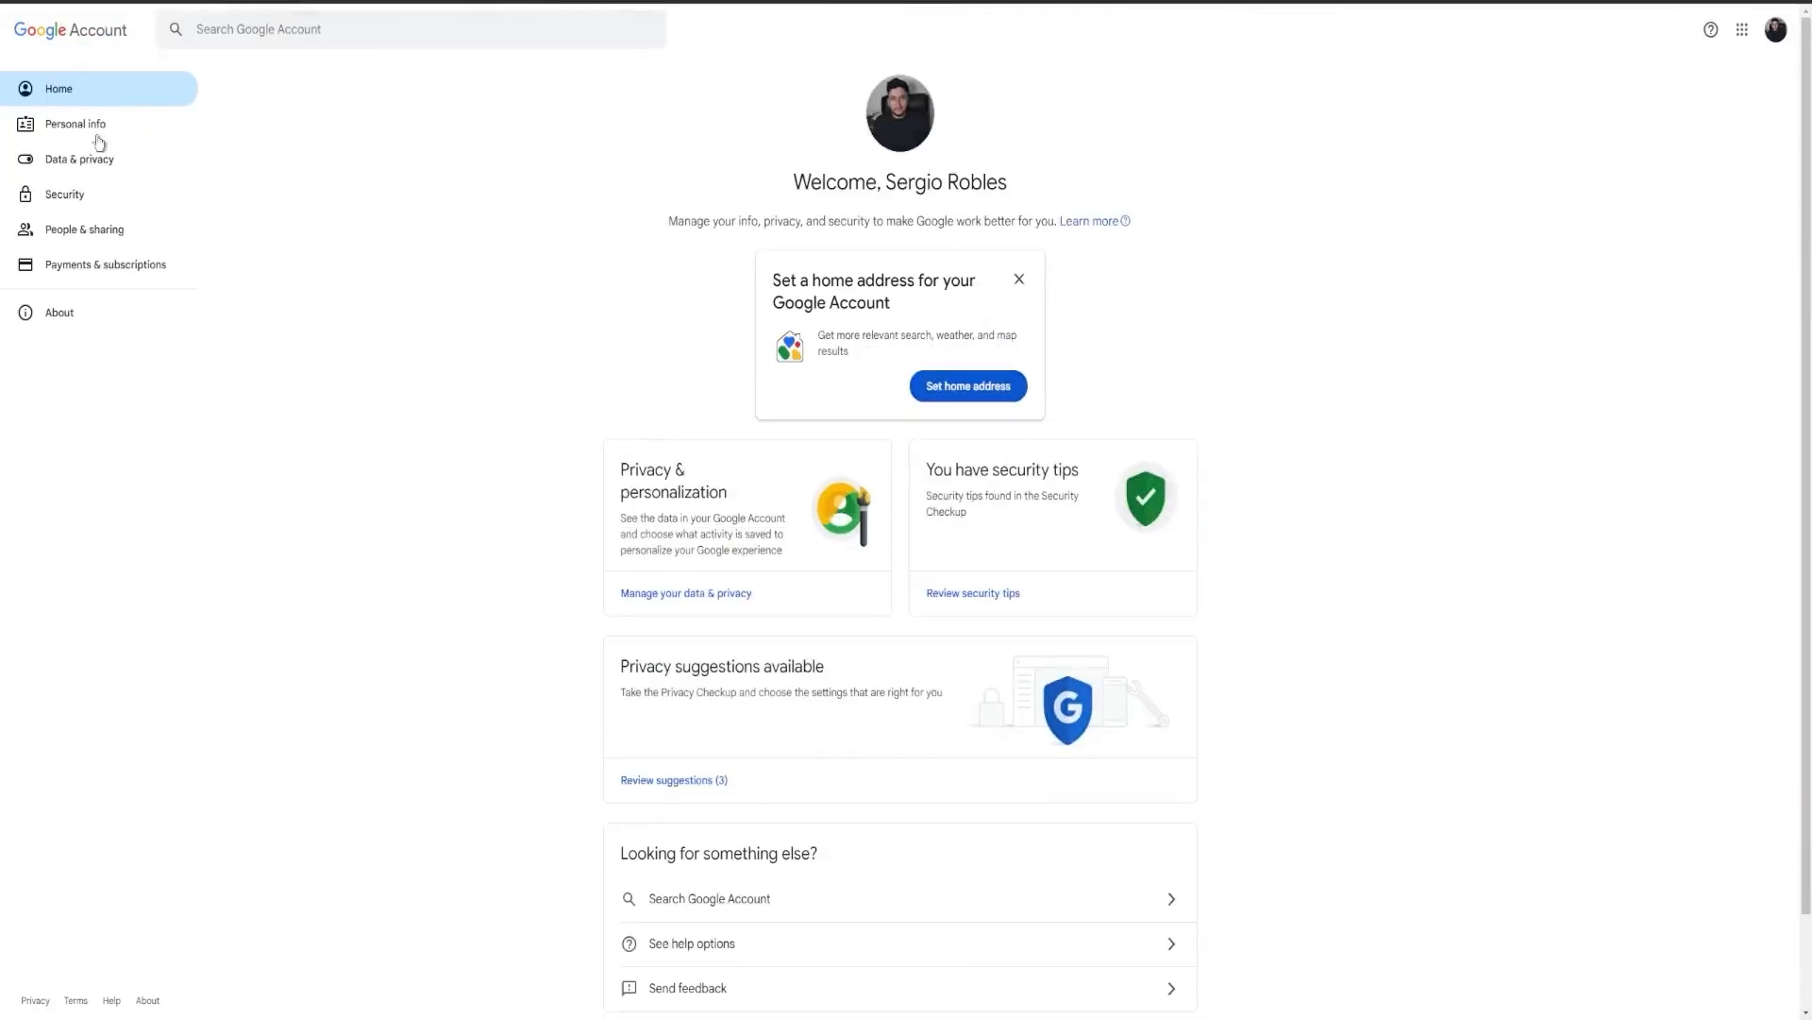
# Turn on 2-Step Verification from the Security page, confirming with the account password.
pyautogui.click(66, 196)
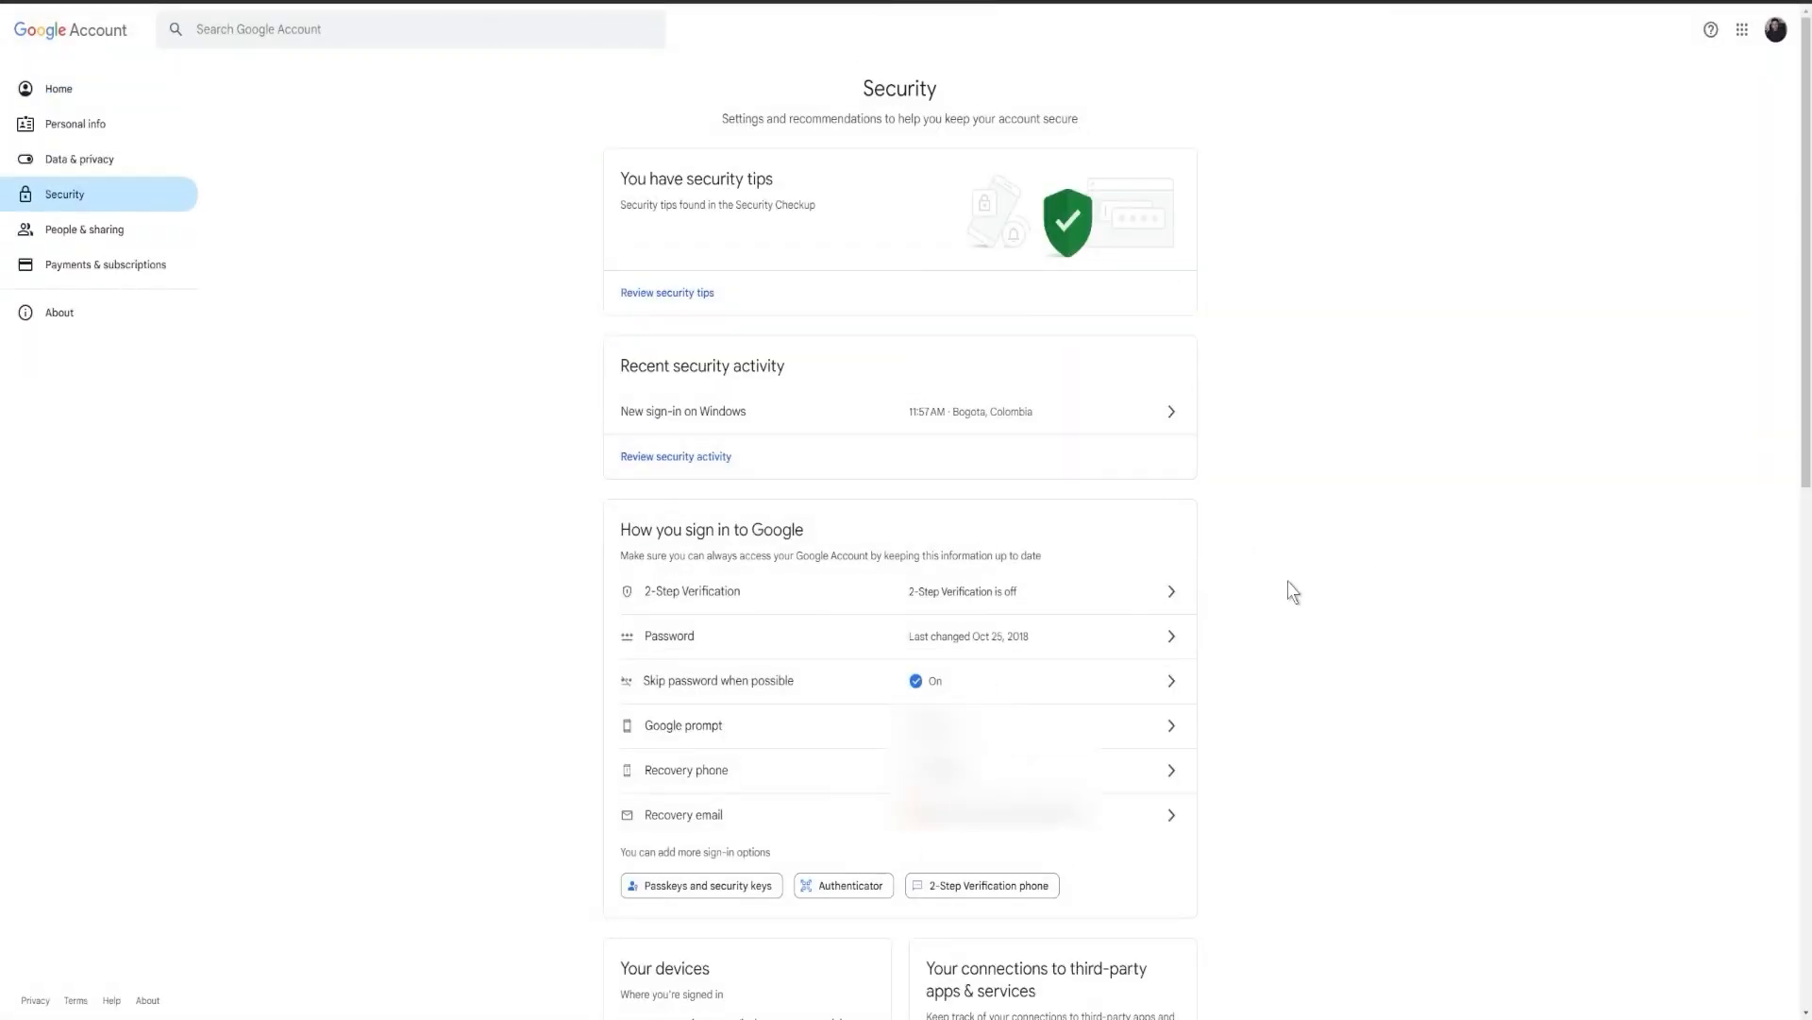
pyautogui.scroll(-1, 1287, 590)
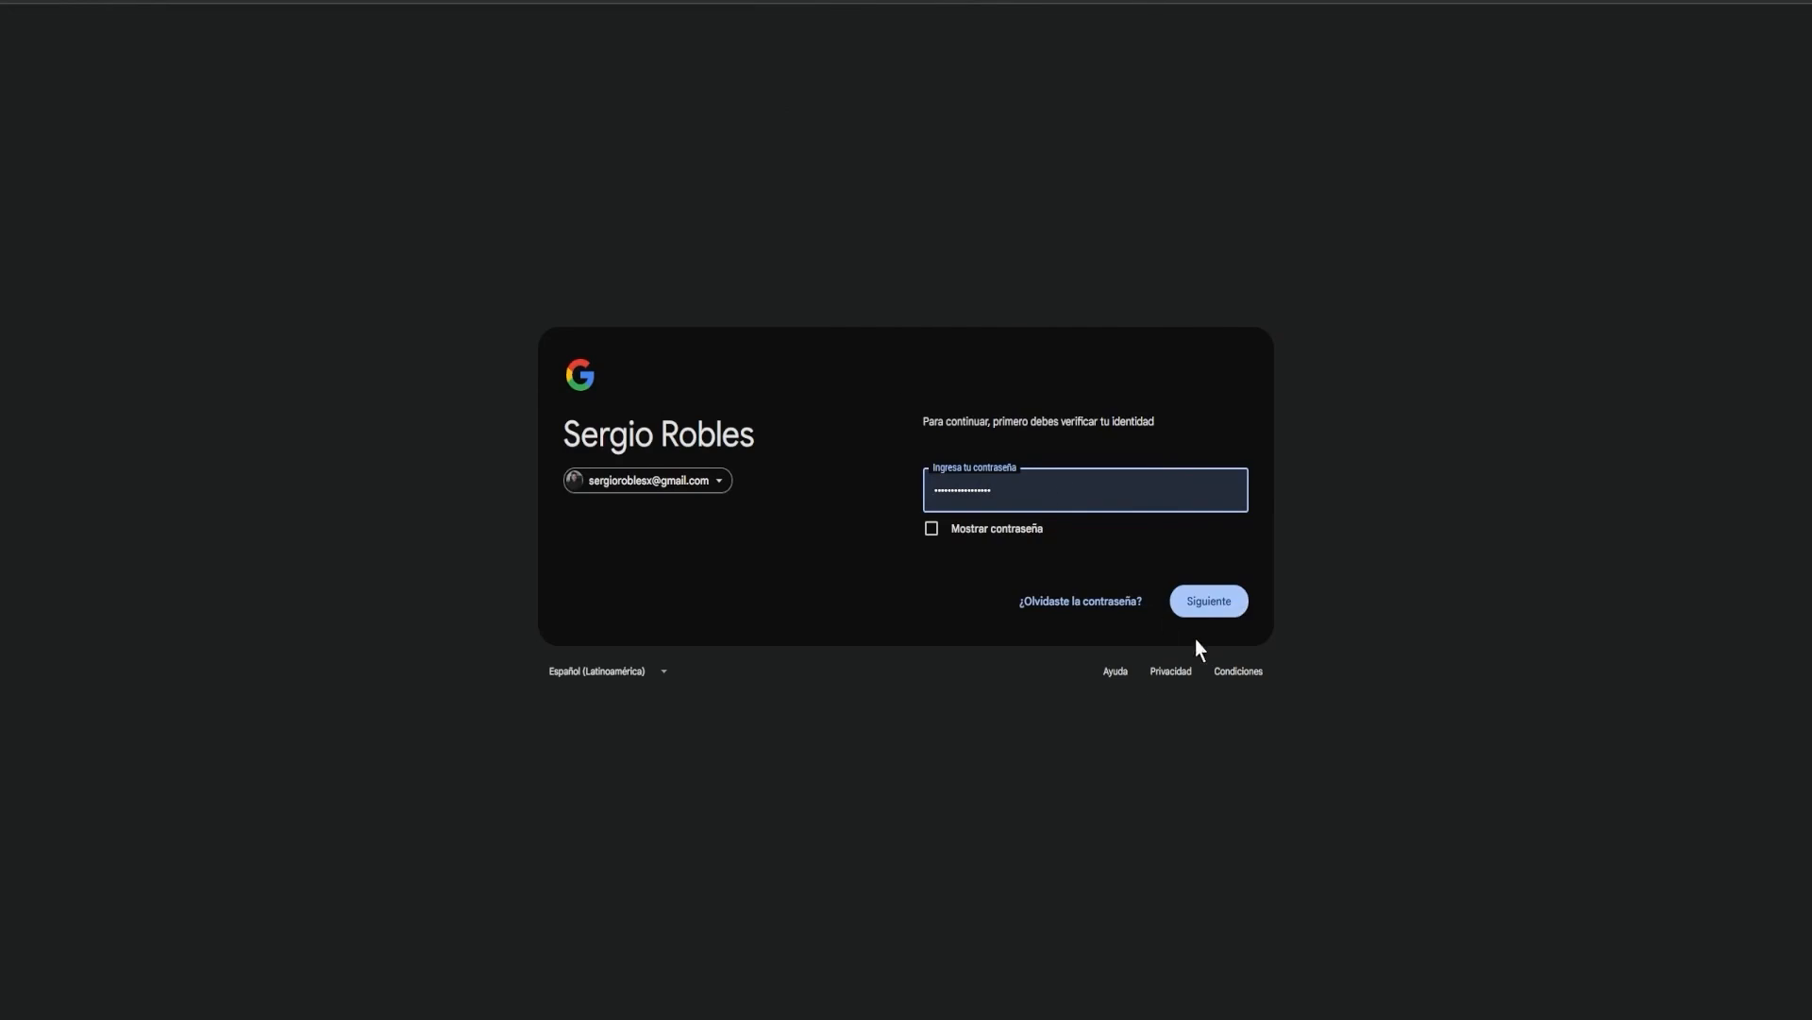
pyautogui.press('Return')
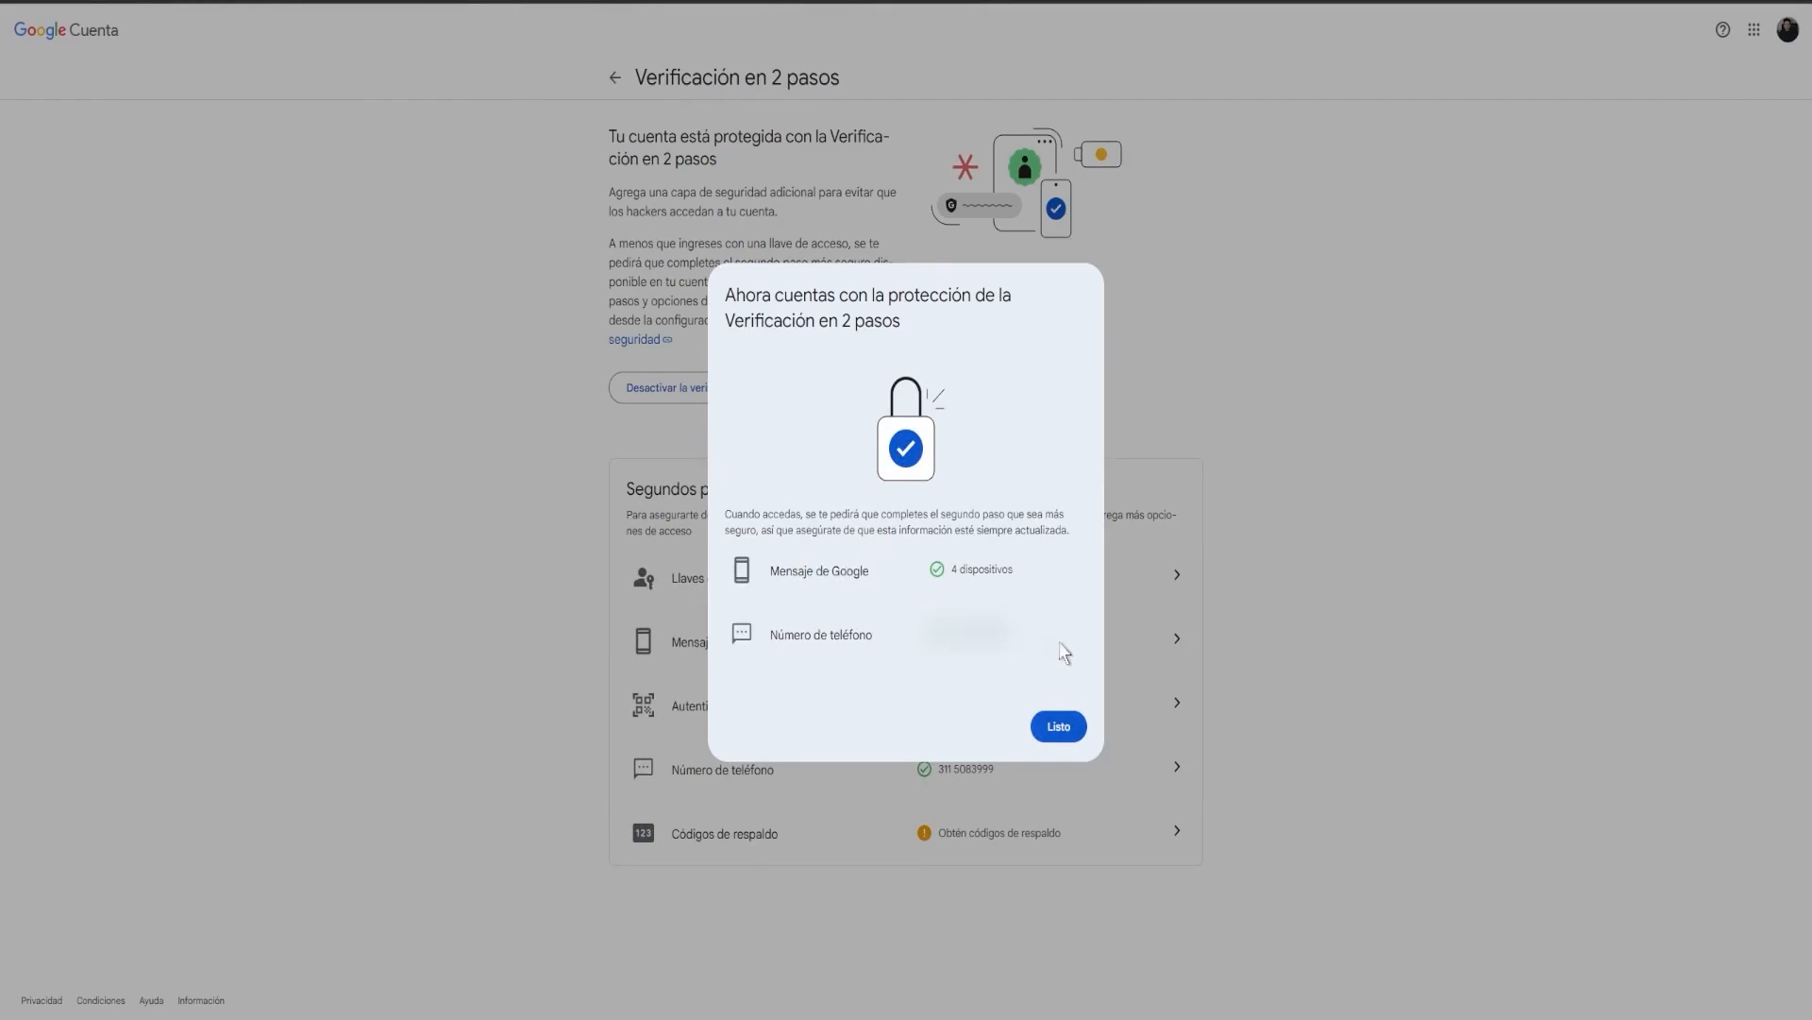
pyautogui.click(1058, 726)
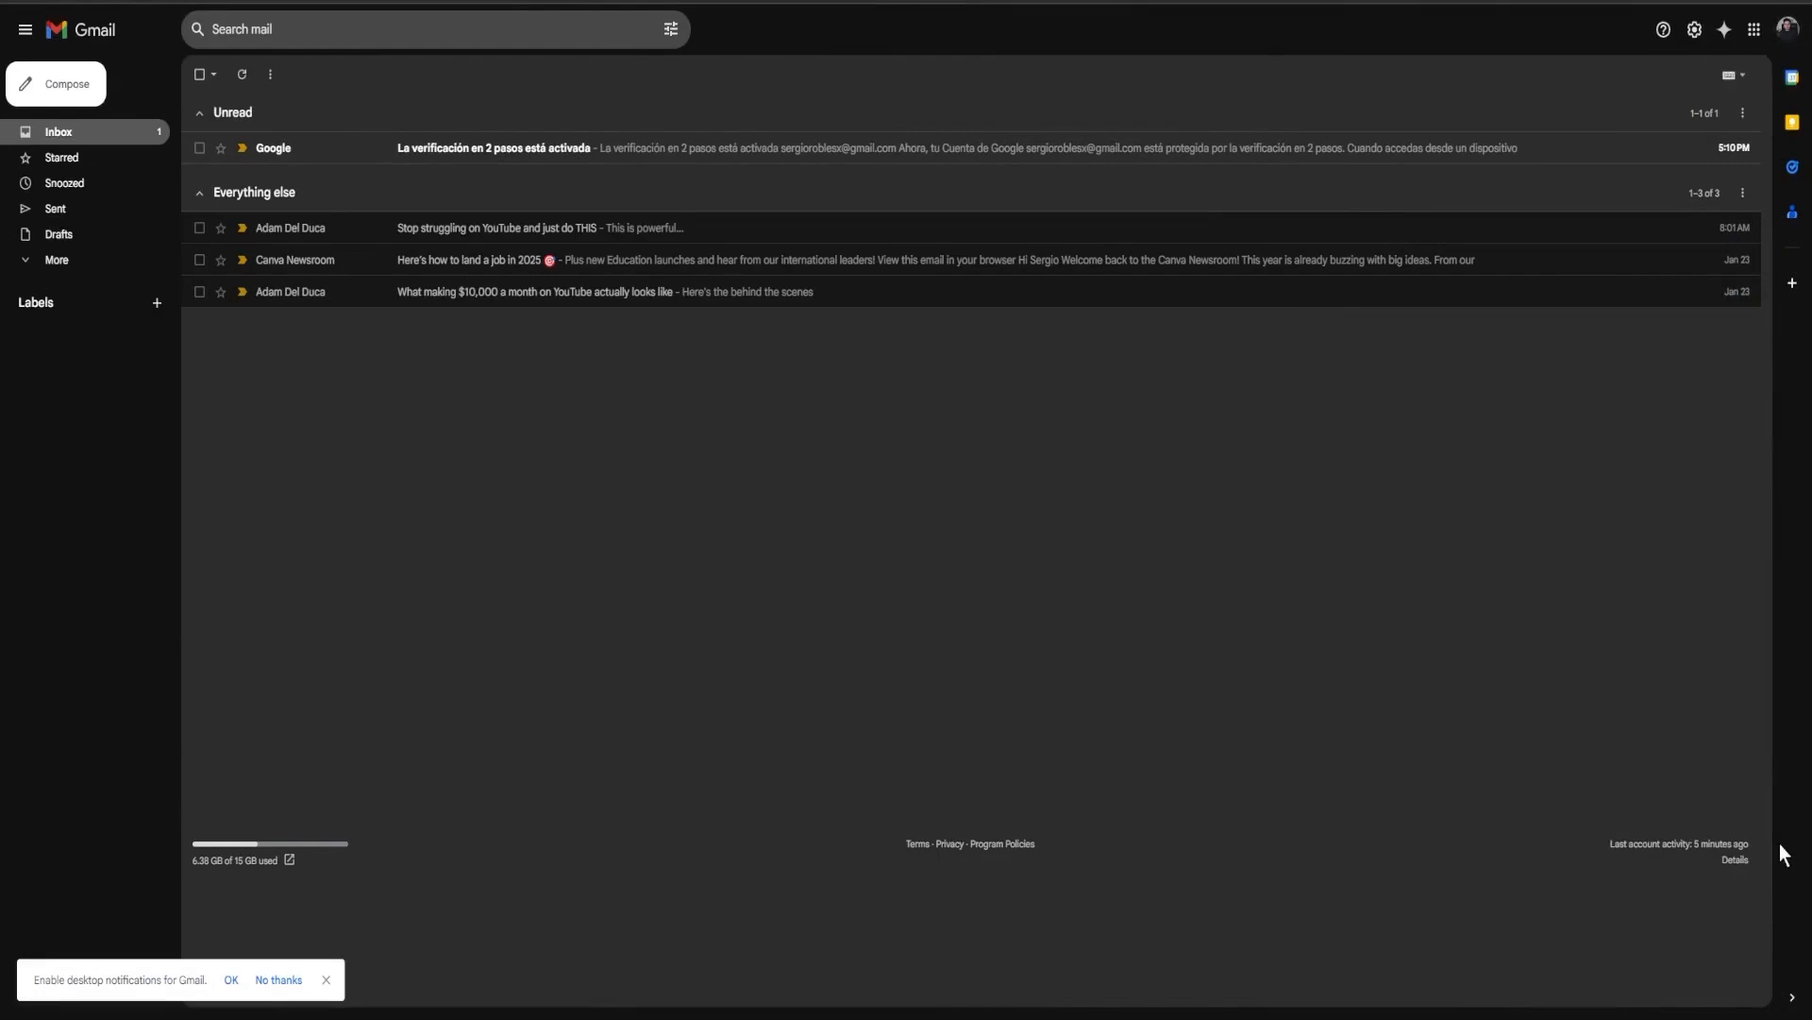
# Open the Google Account management page and search for app passwords to open the App passwords page.
pyautogui.click(1756, 33)
pyautogui.click(1788, 29)
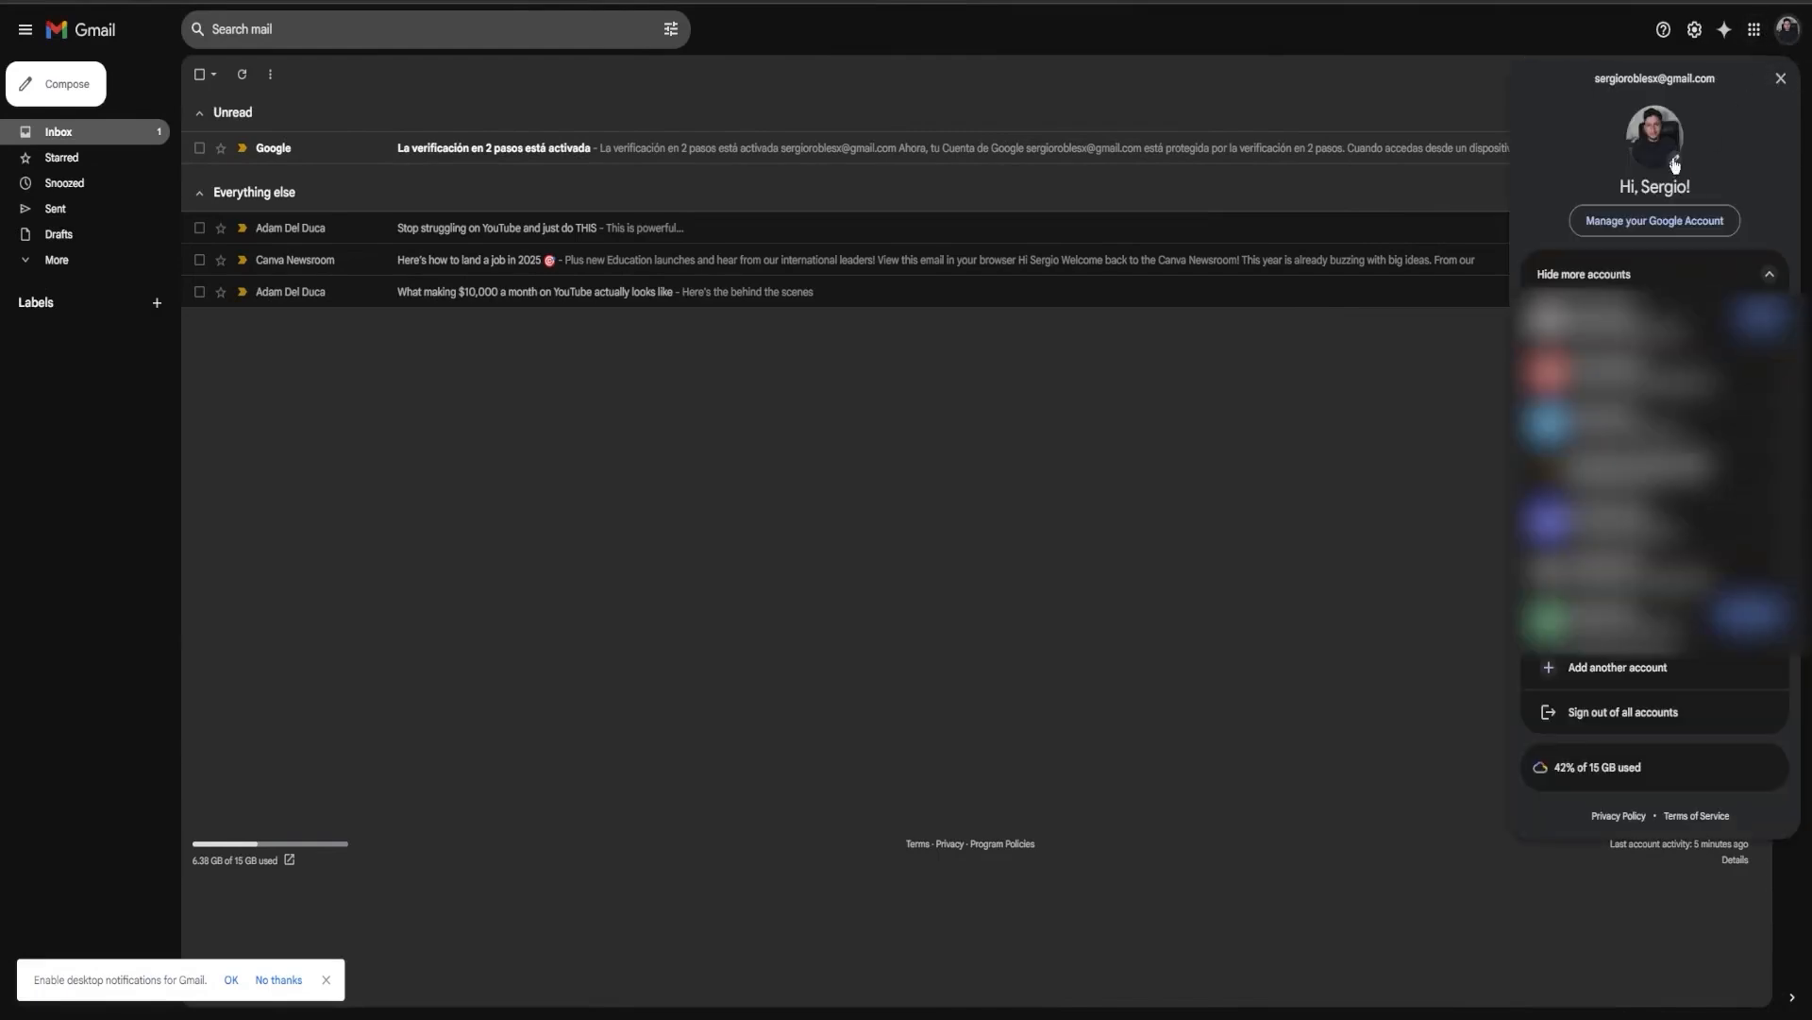
pyautogui.click(1634, 221)
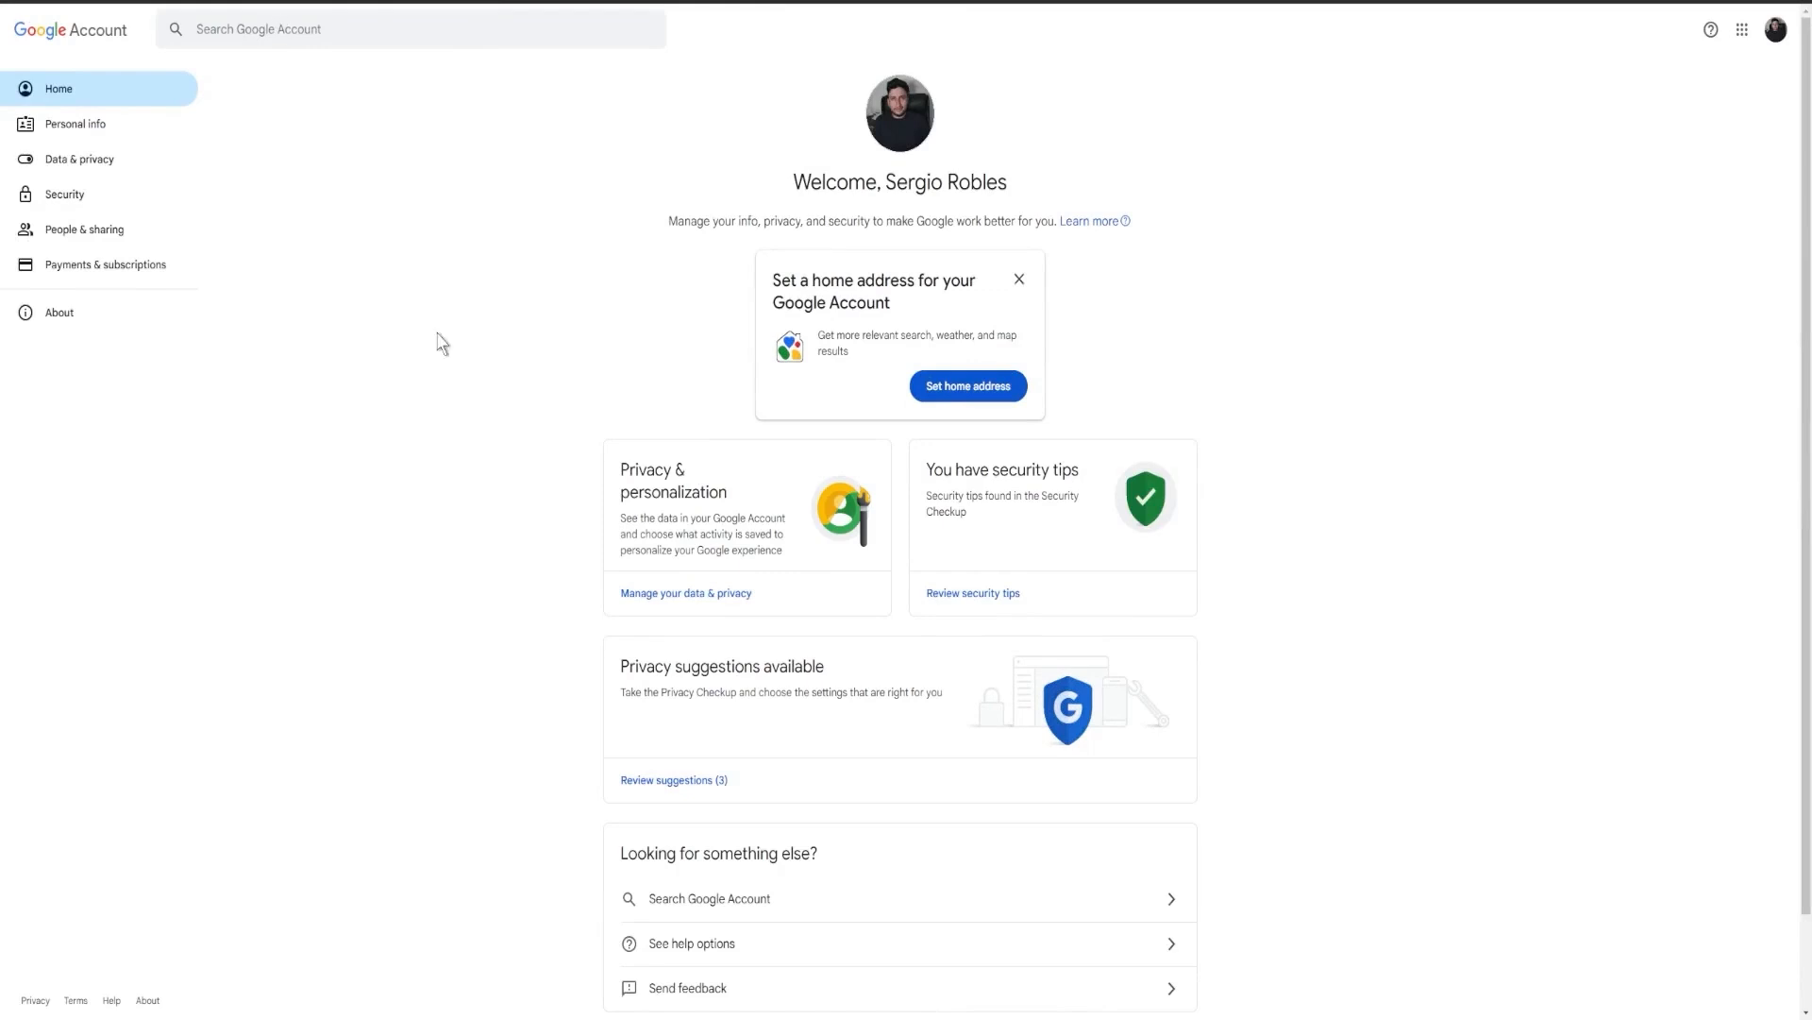
pyautogui.click(263, 29)
pyautogui.write('app')
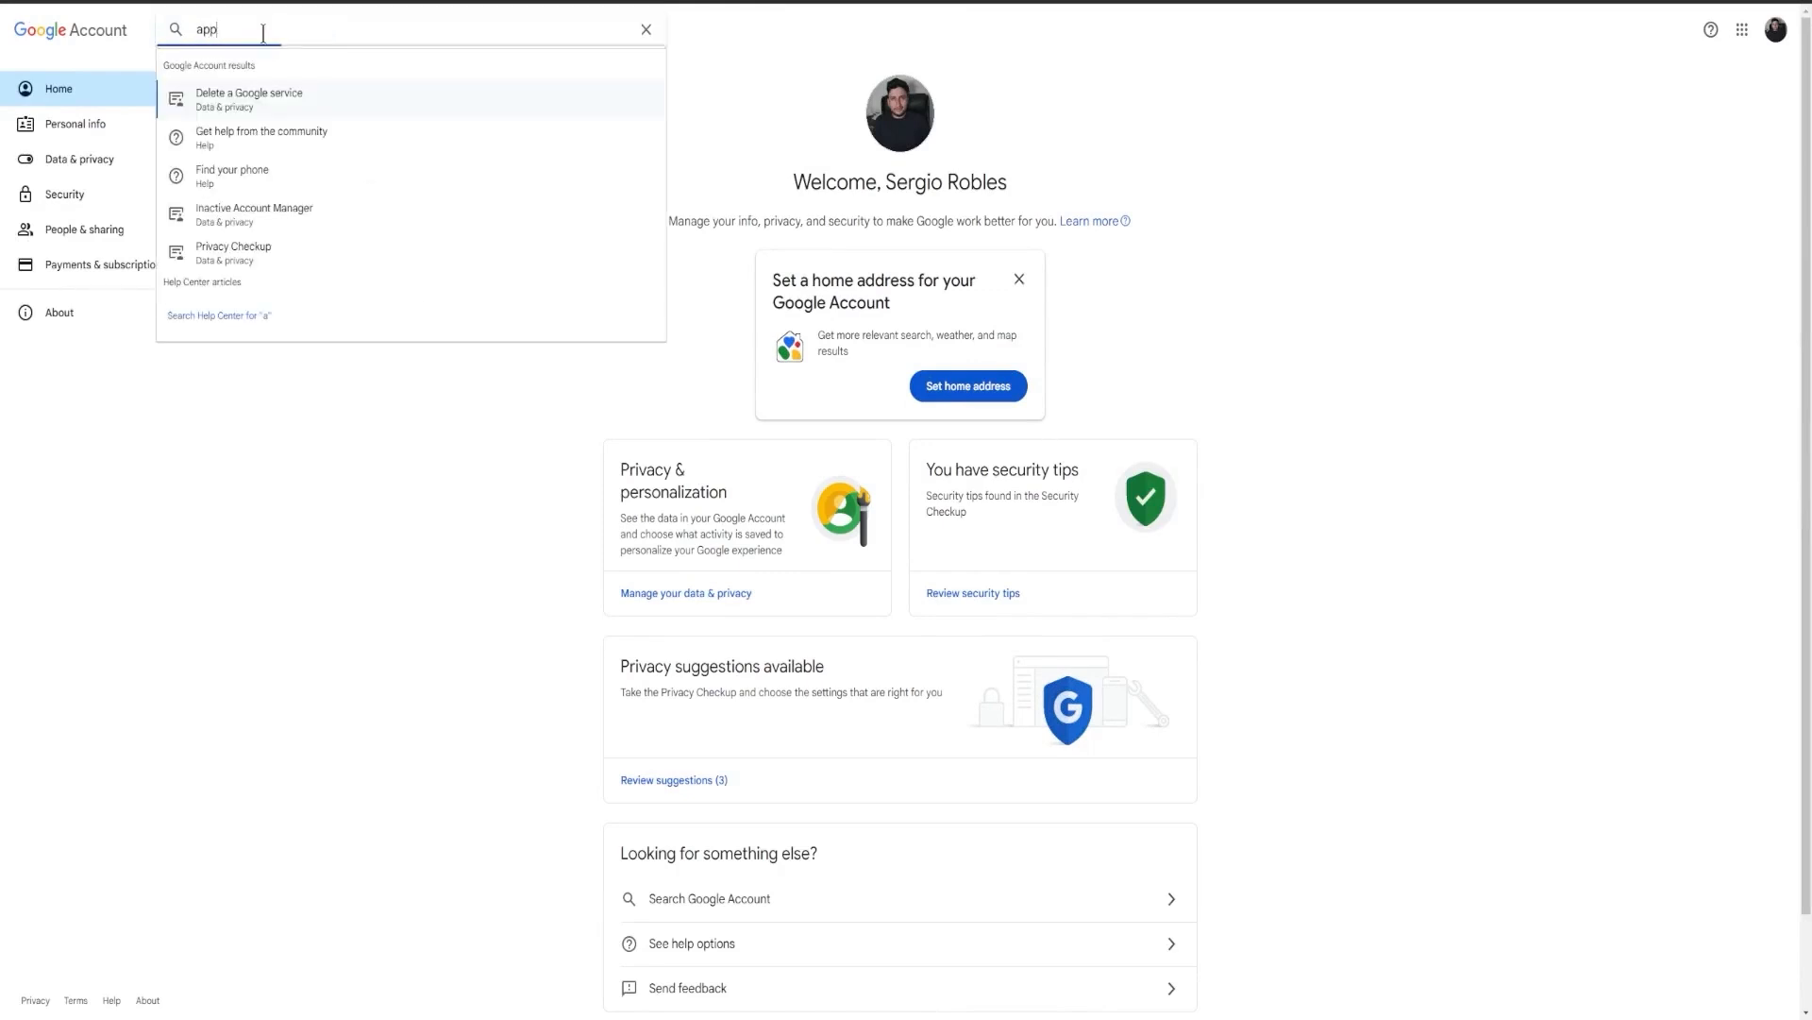
pyautogui.write(' paswords')
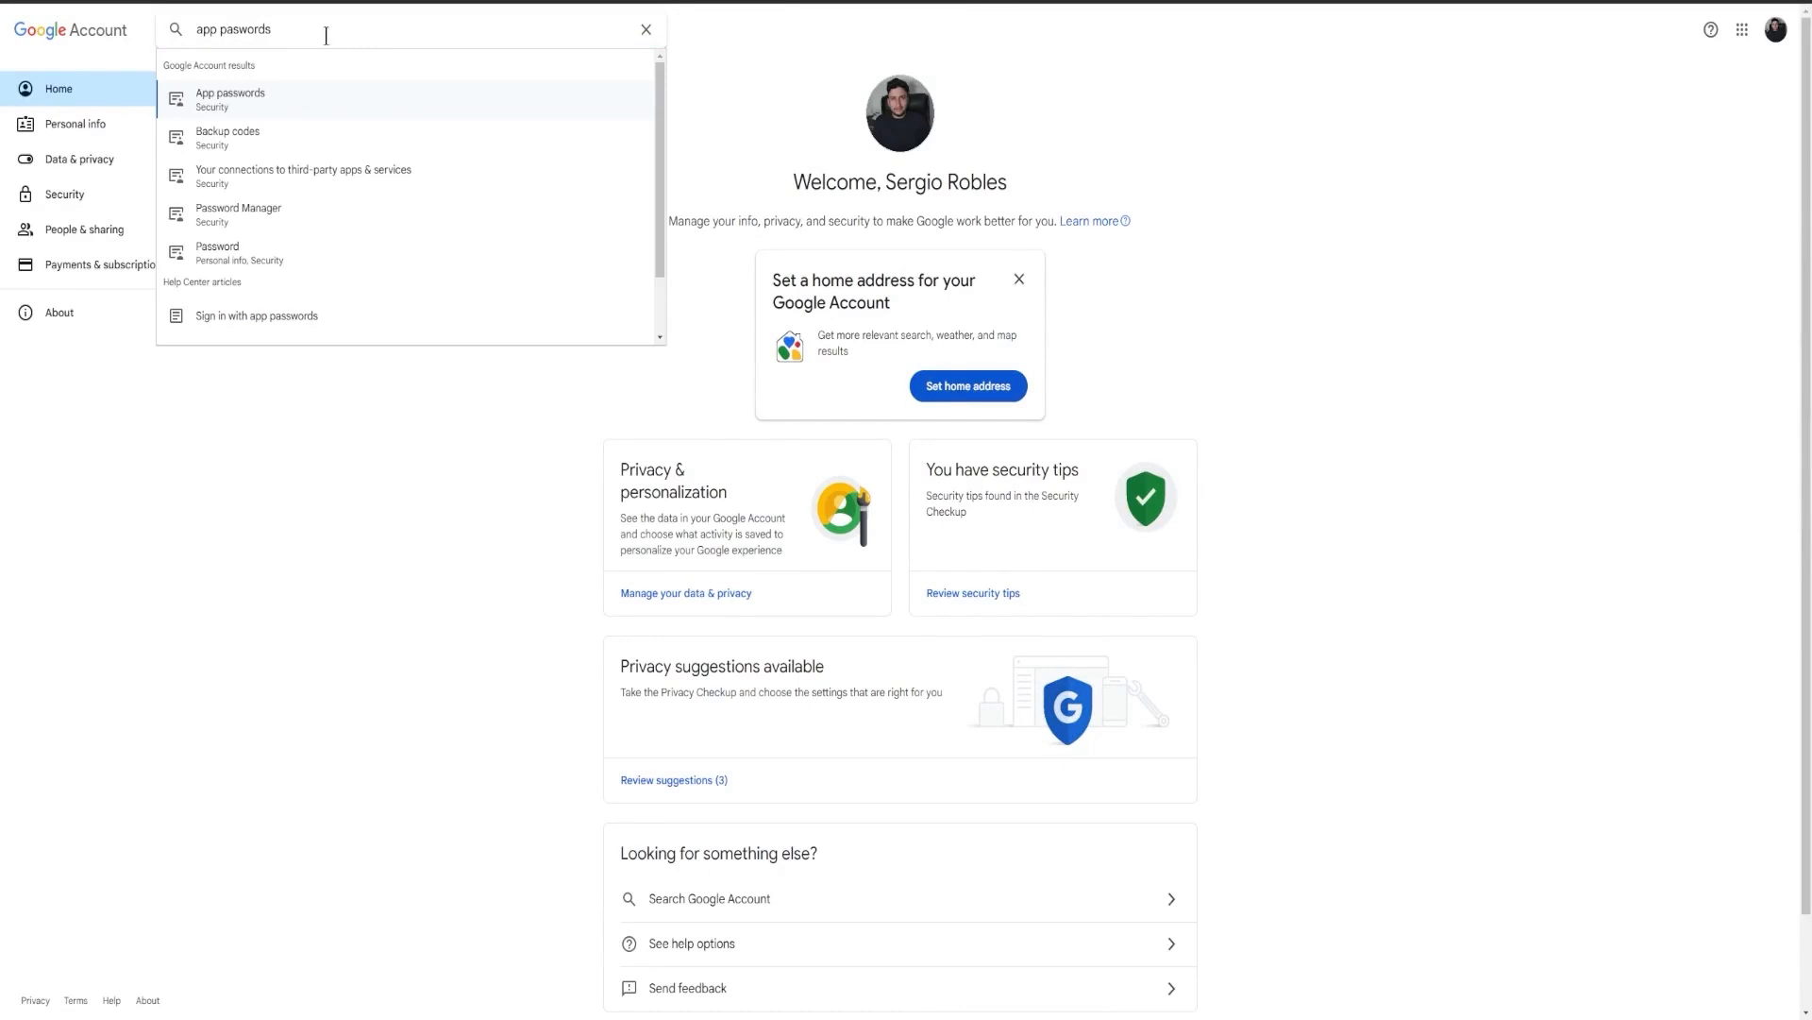
pyautogui.click(237, 111)
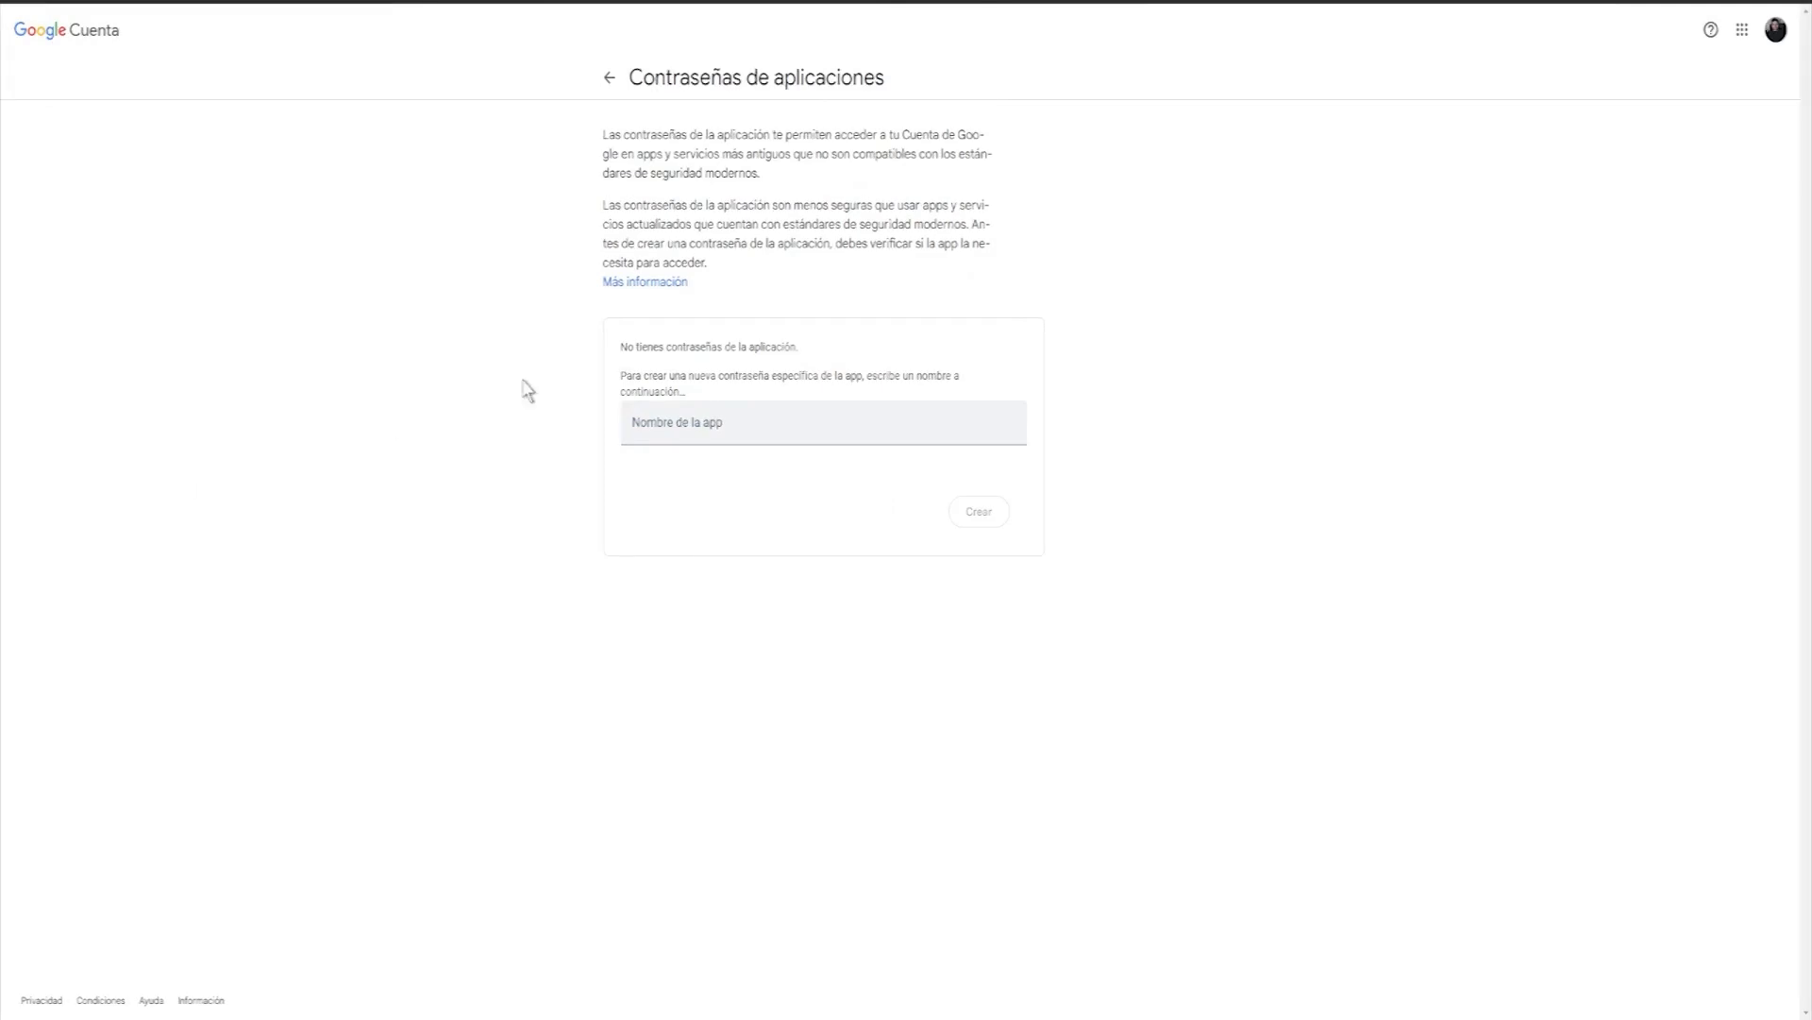
# Create a new app password for an app named Mail.
pyautogui.click(733, 434)
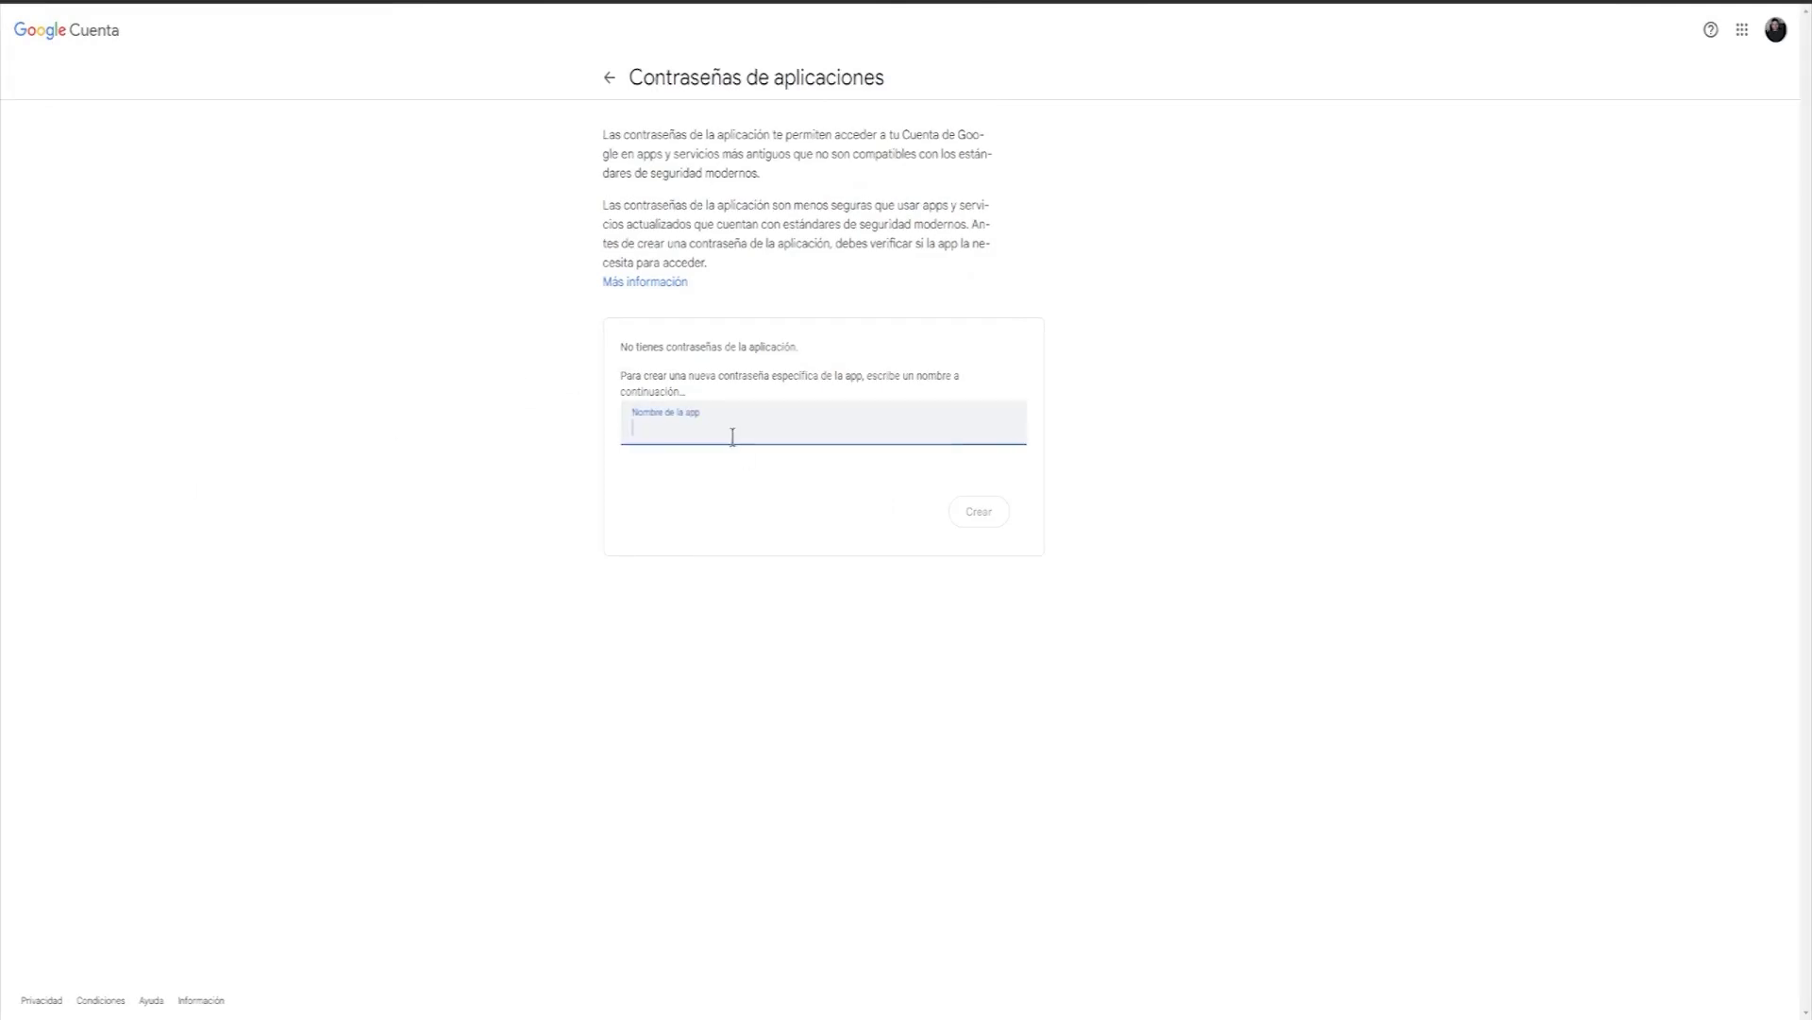
pyautogui.write('Correo')
pyautogui.press('BackSpace')
pyautogui.press('BackSpace')
pyautogui.press('BackSpace')
pyautogui.press('BackSpace')
pyautogui.press('BackSpace')
pyautogui.press('BackSpace')
pyautogui.write('Mail')
pyautogui.click(694, 492)
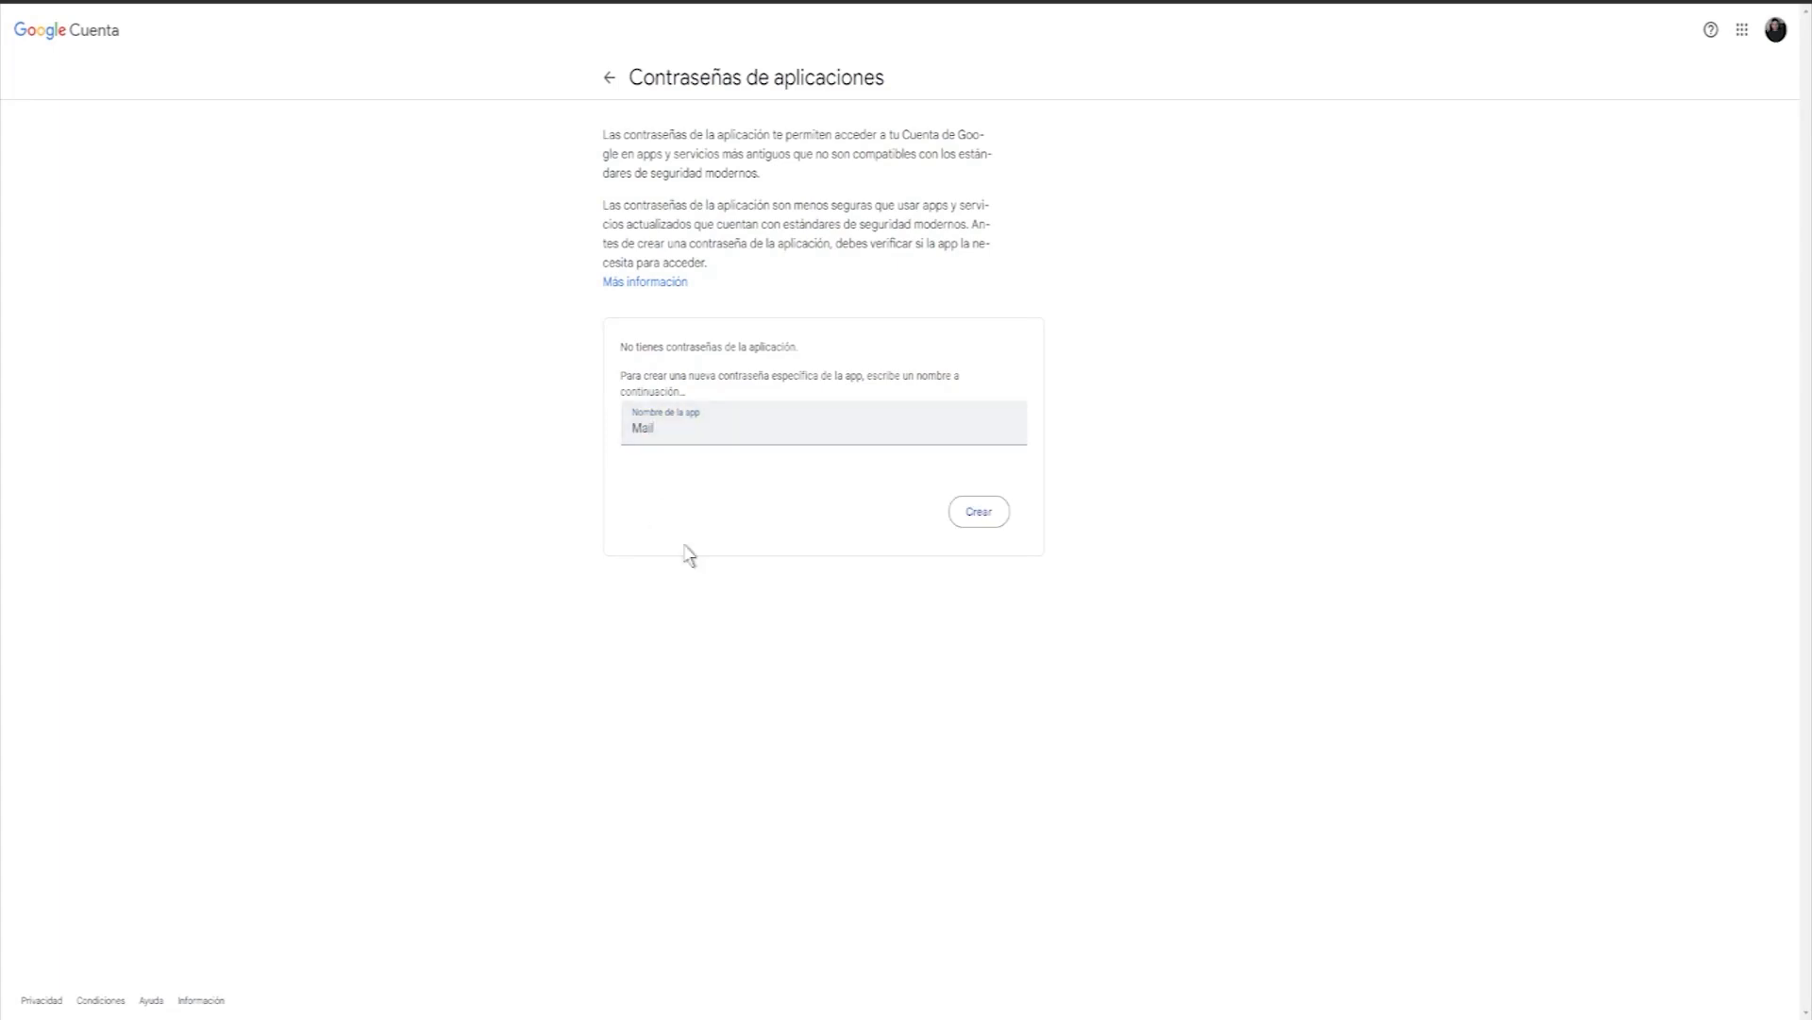
pyautogui.click(979, 510)
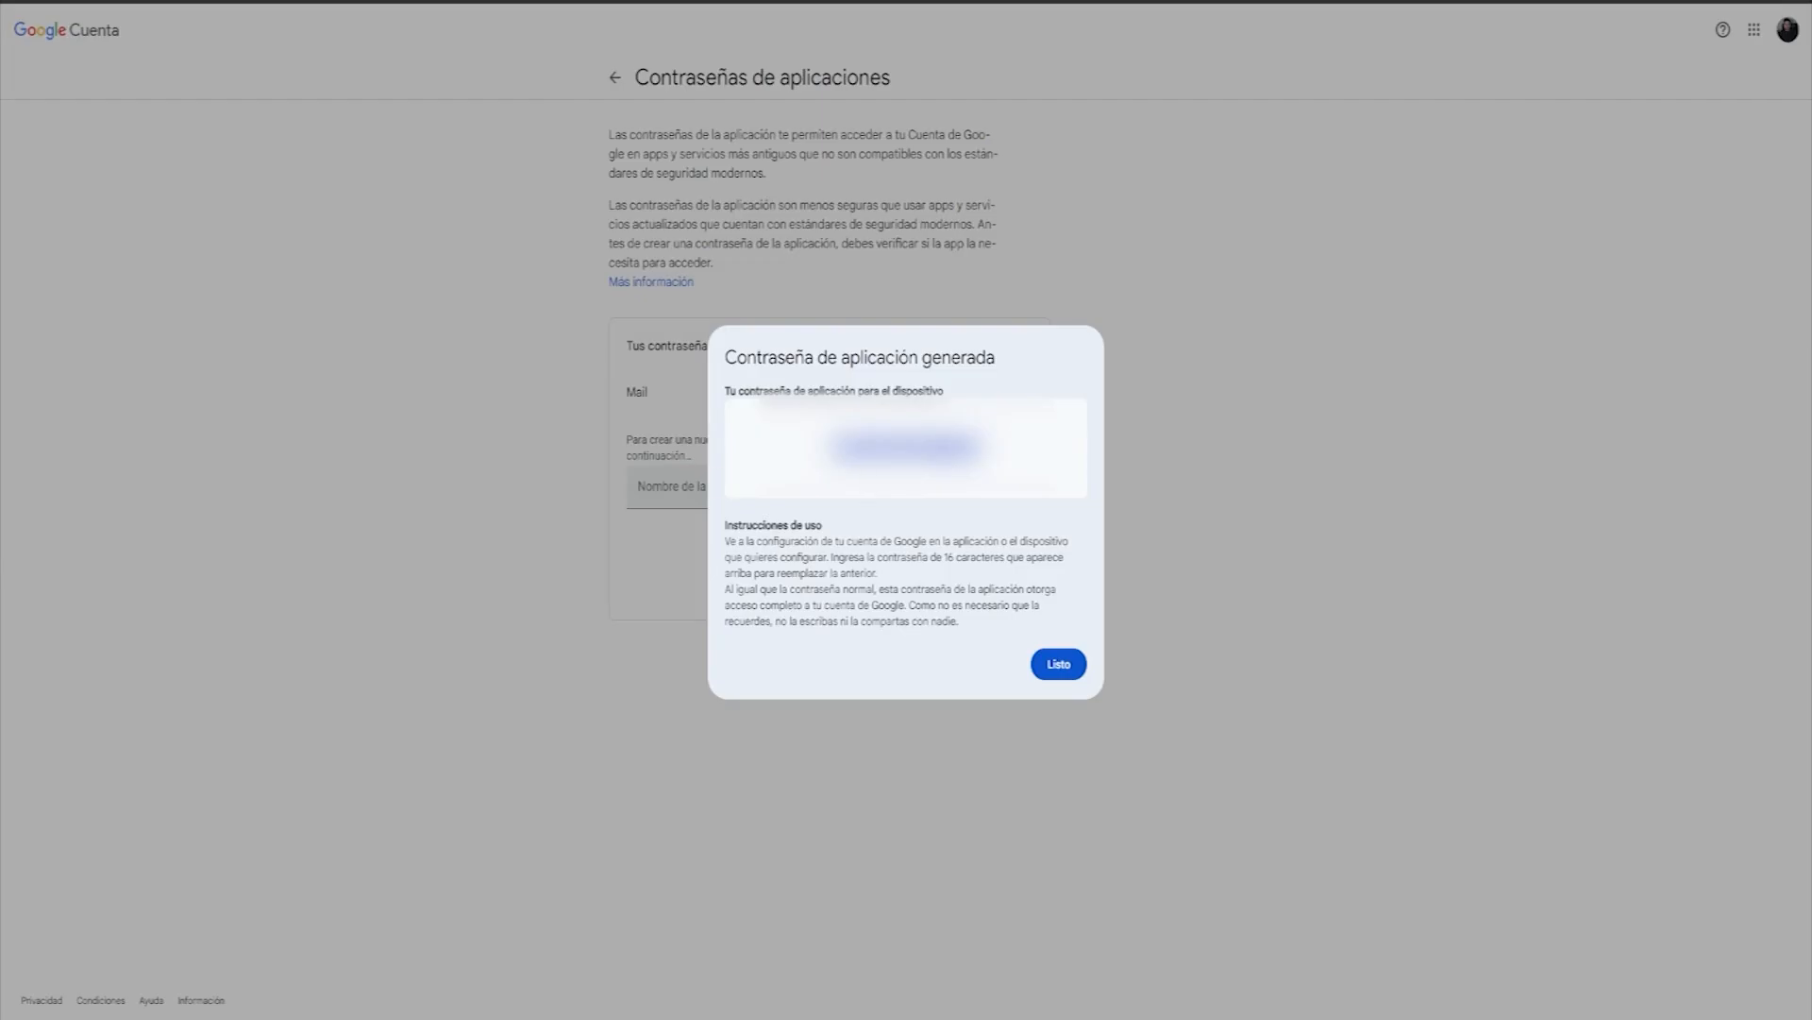
pyautogui.click(908, 449)
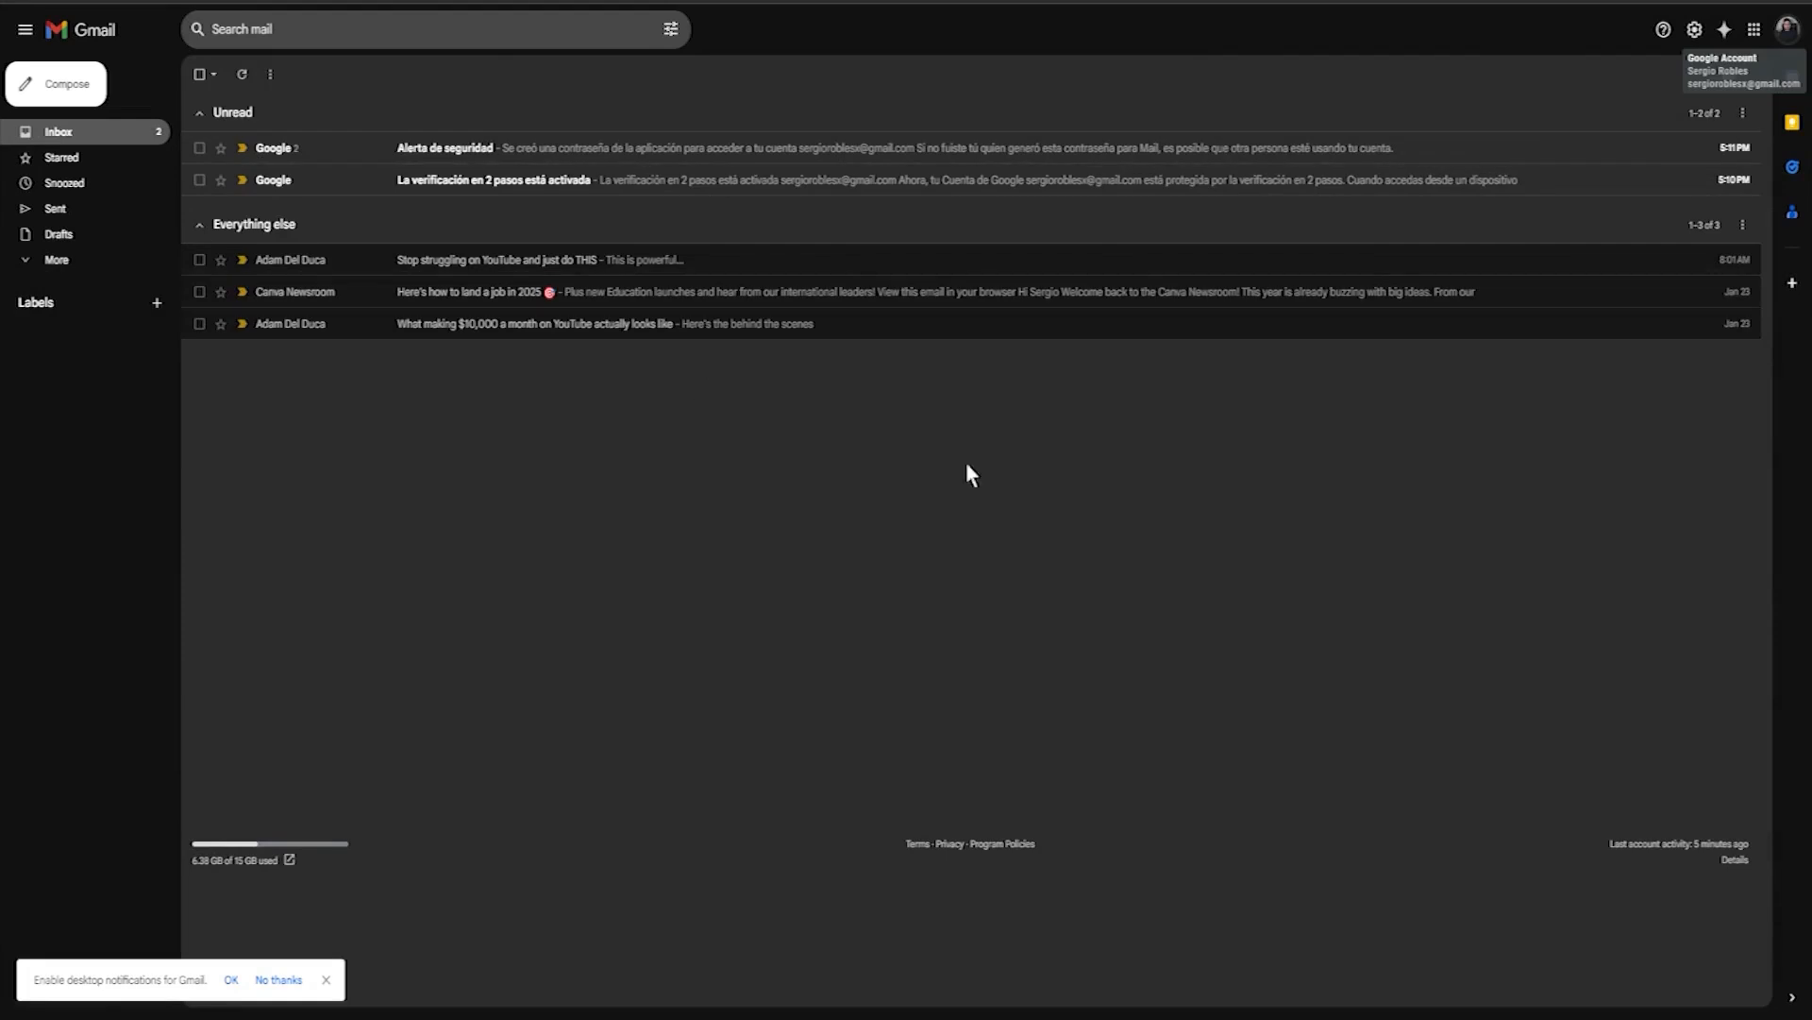
# Open Gmail's full settings on the Accounts and Import section and start adding another Send mail as address.
pyautogui.click(1695, 32)
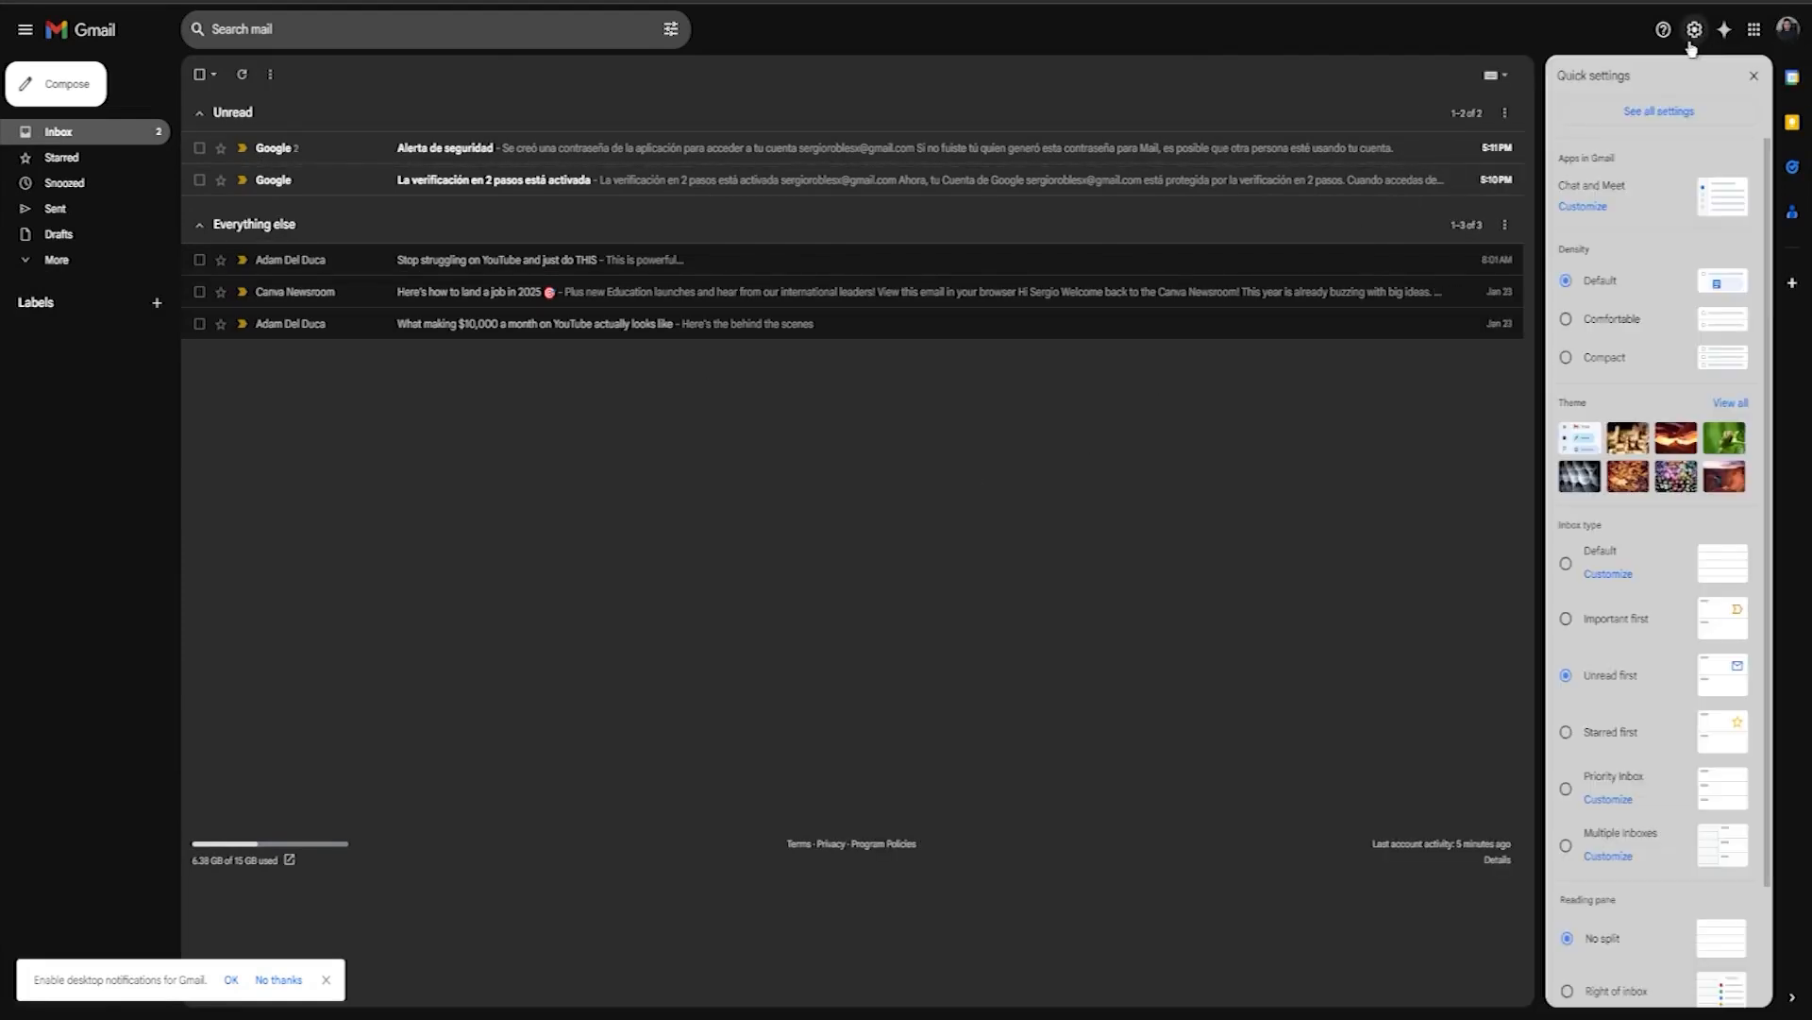
pyautogui.click(1701, 117)
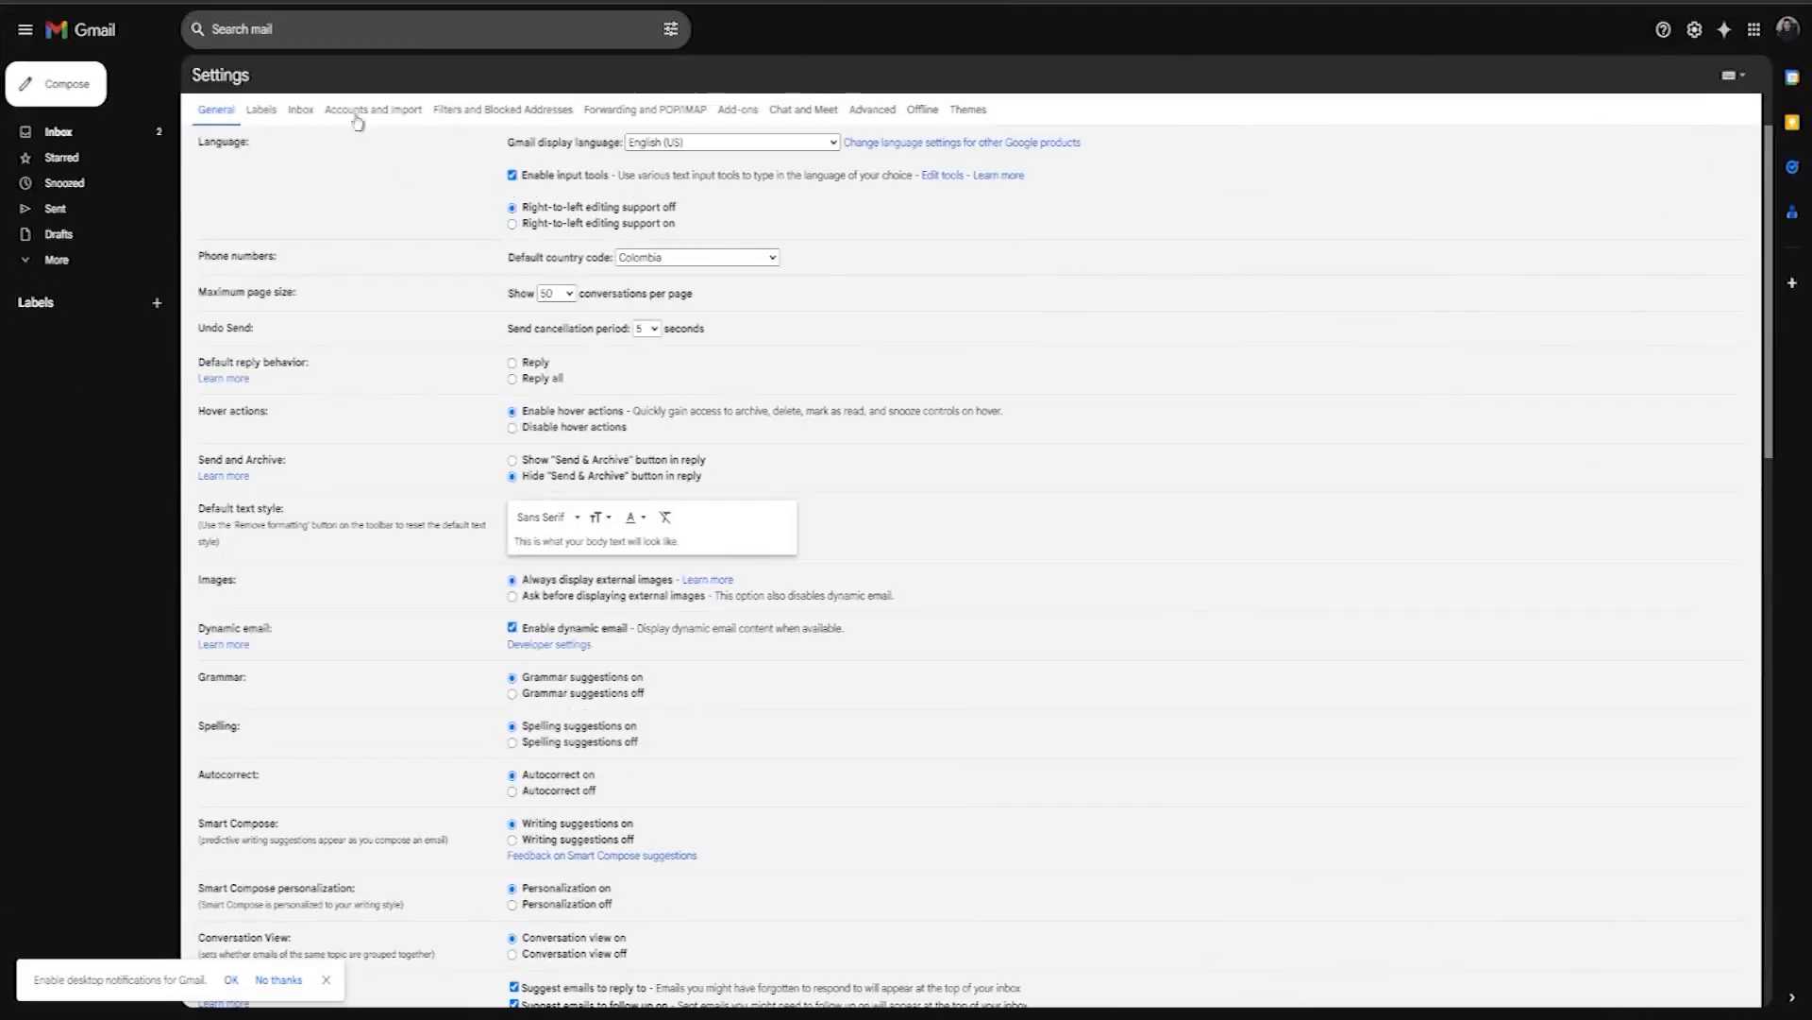
pyautogui.click(376, 113)
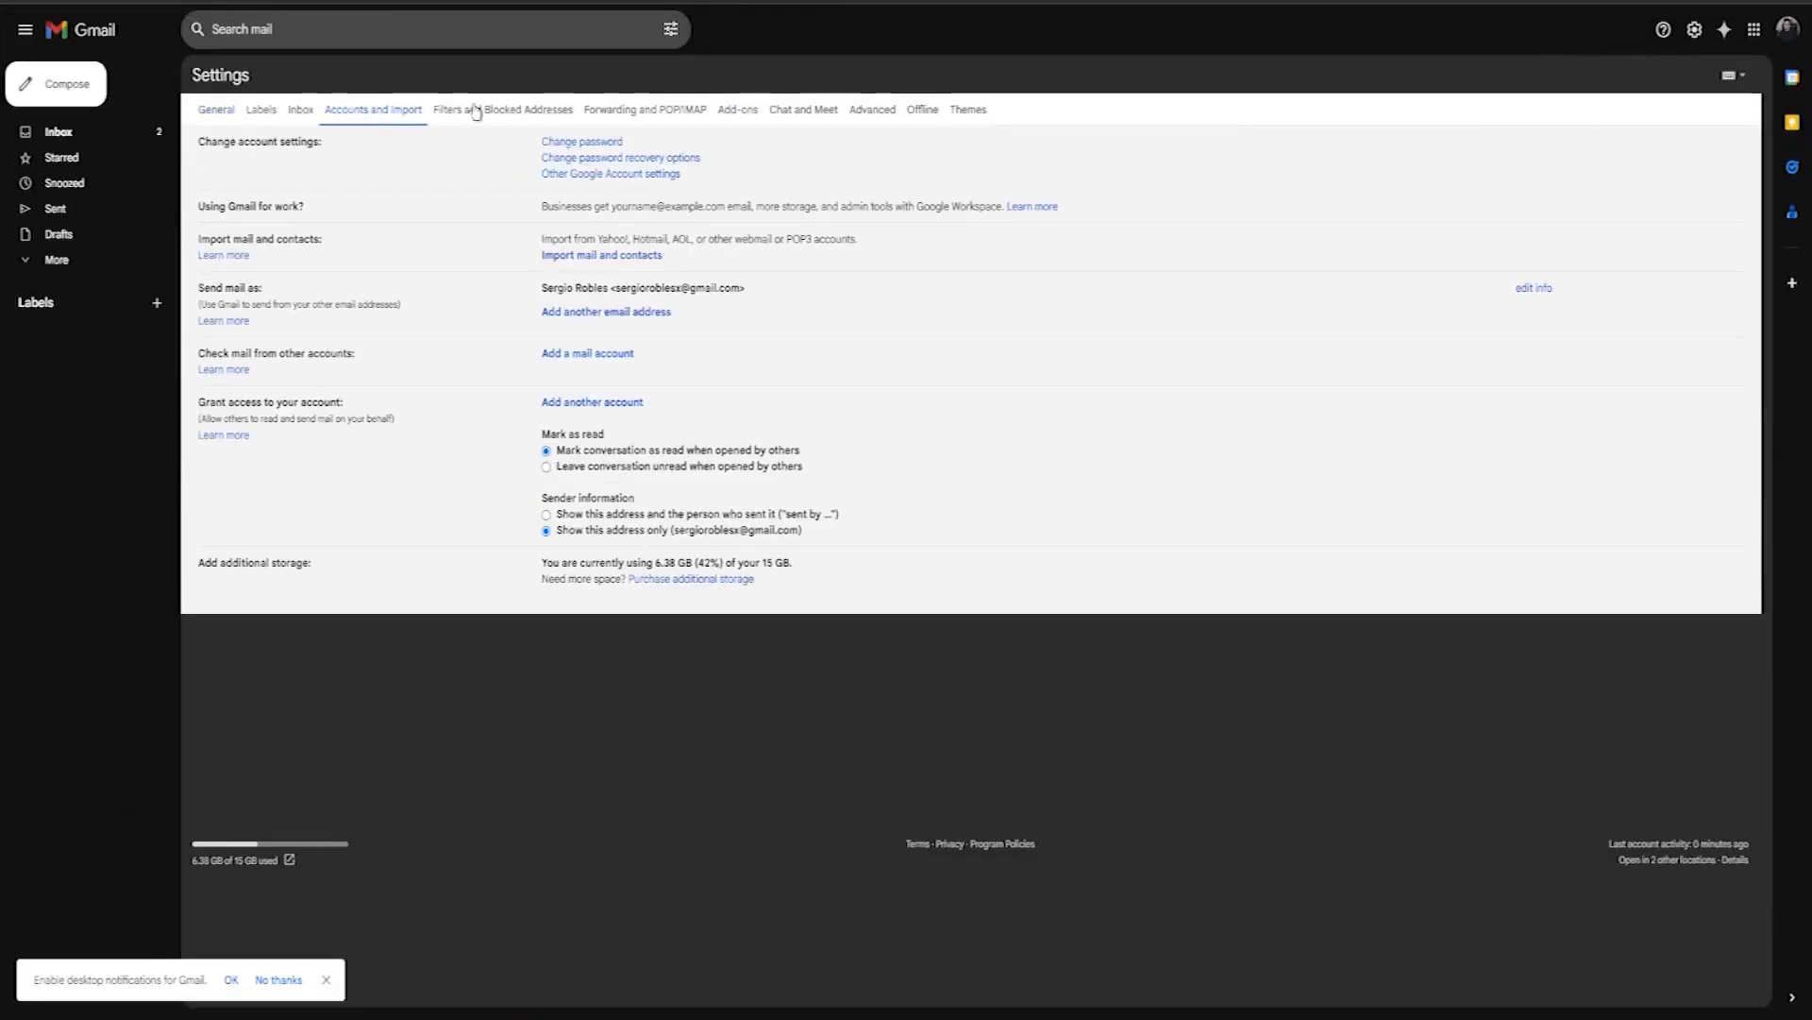
pyautogui.moveTo(199, 286); pyautogui.dragTo(261, 286)
pyautogui.click(445, 323)
pyautogui.click(1789, 34)
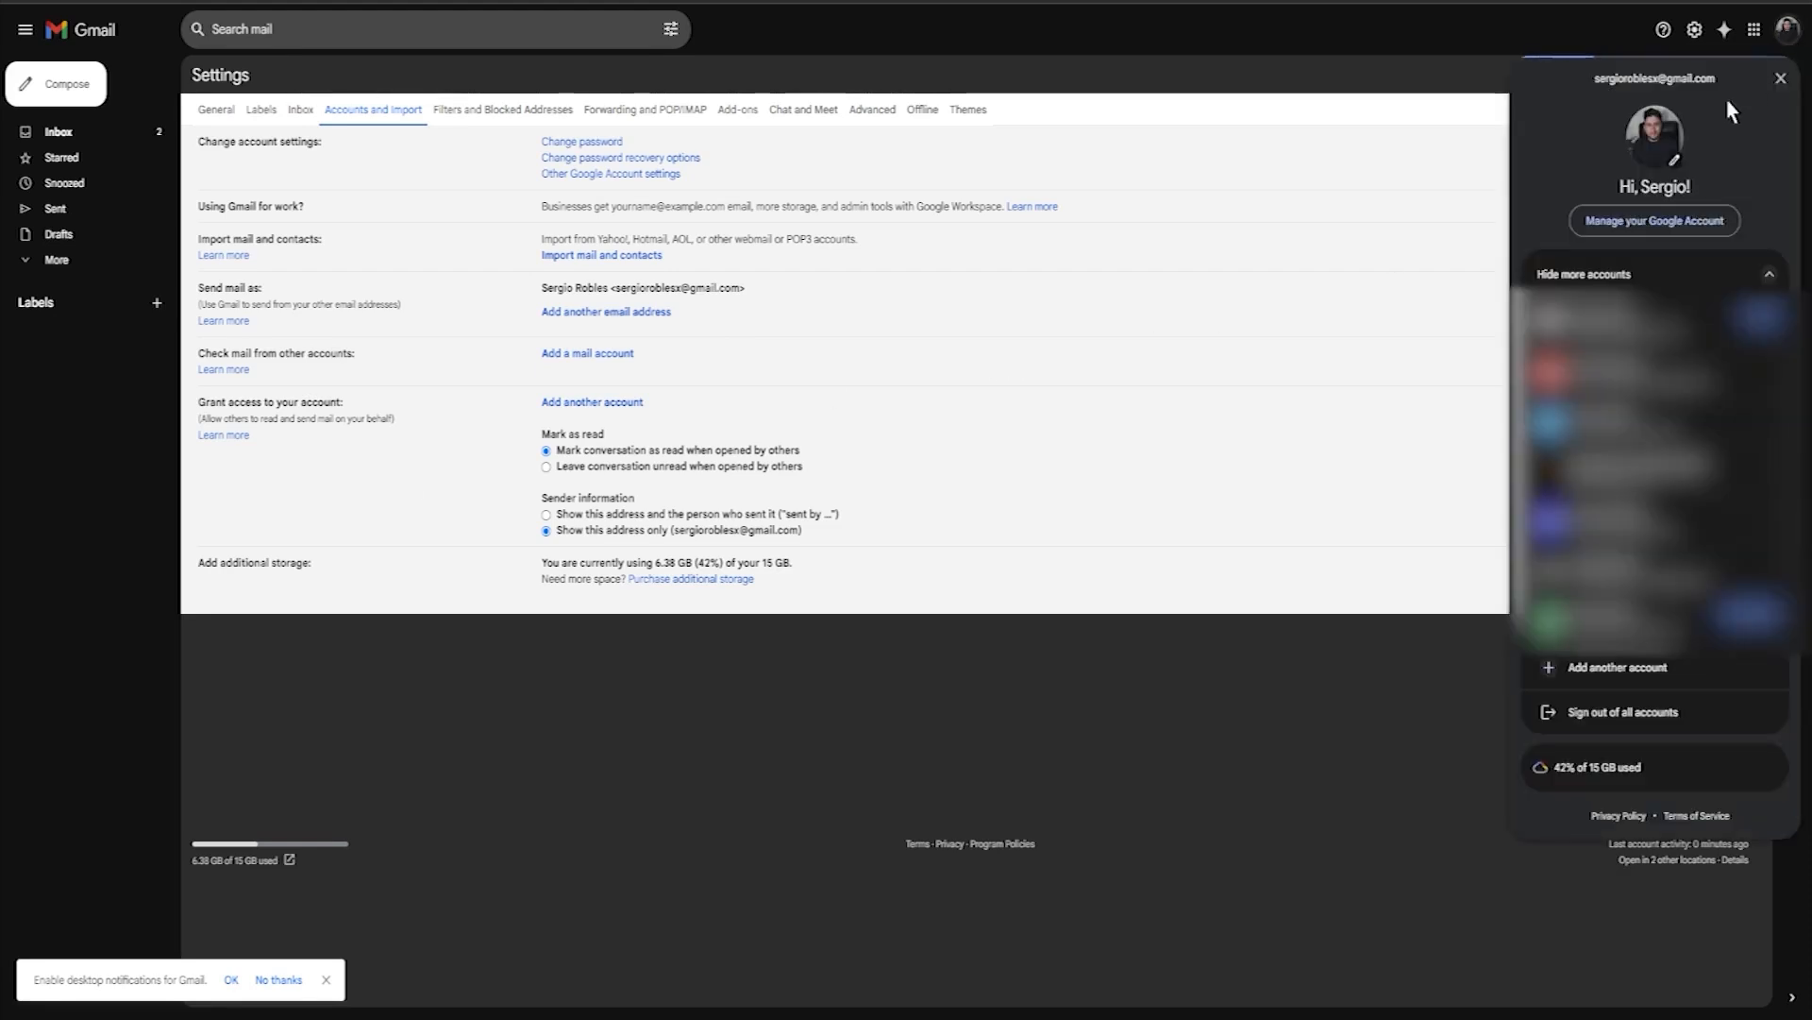
pyautogui.moveTo(1657, 81); pyautogui.dragTo(1595, 79)
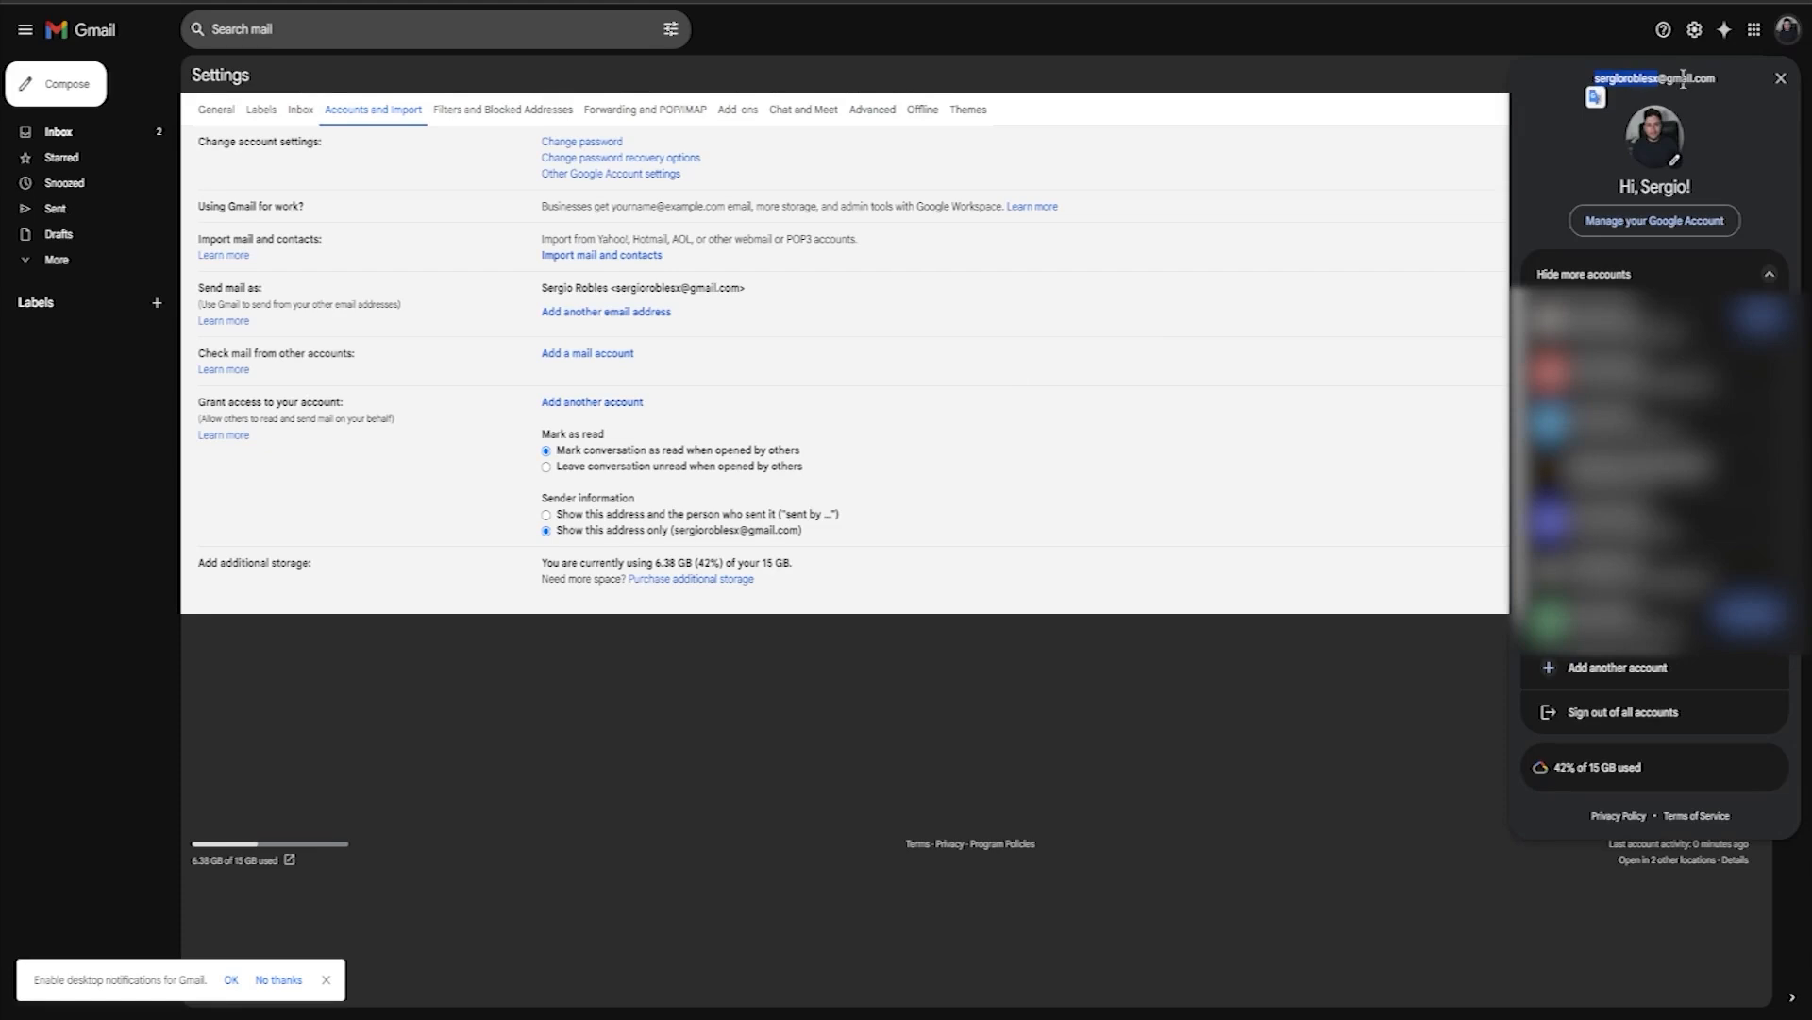
pyautogui.click(847, 513)
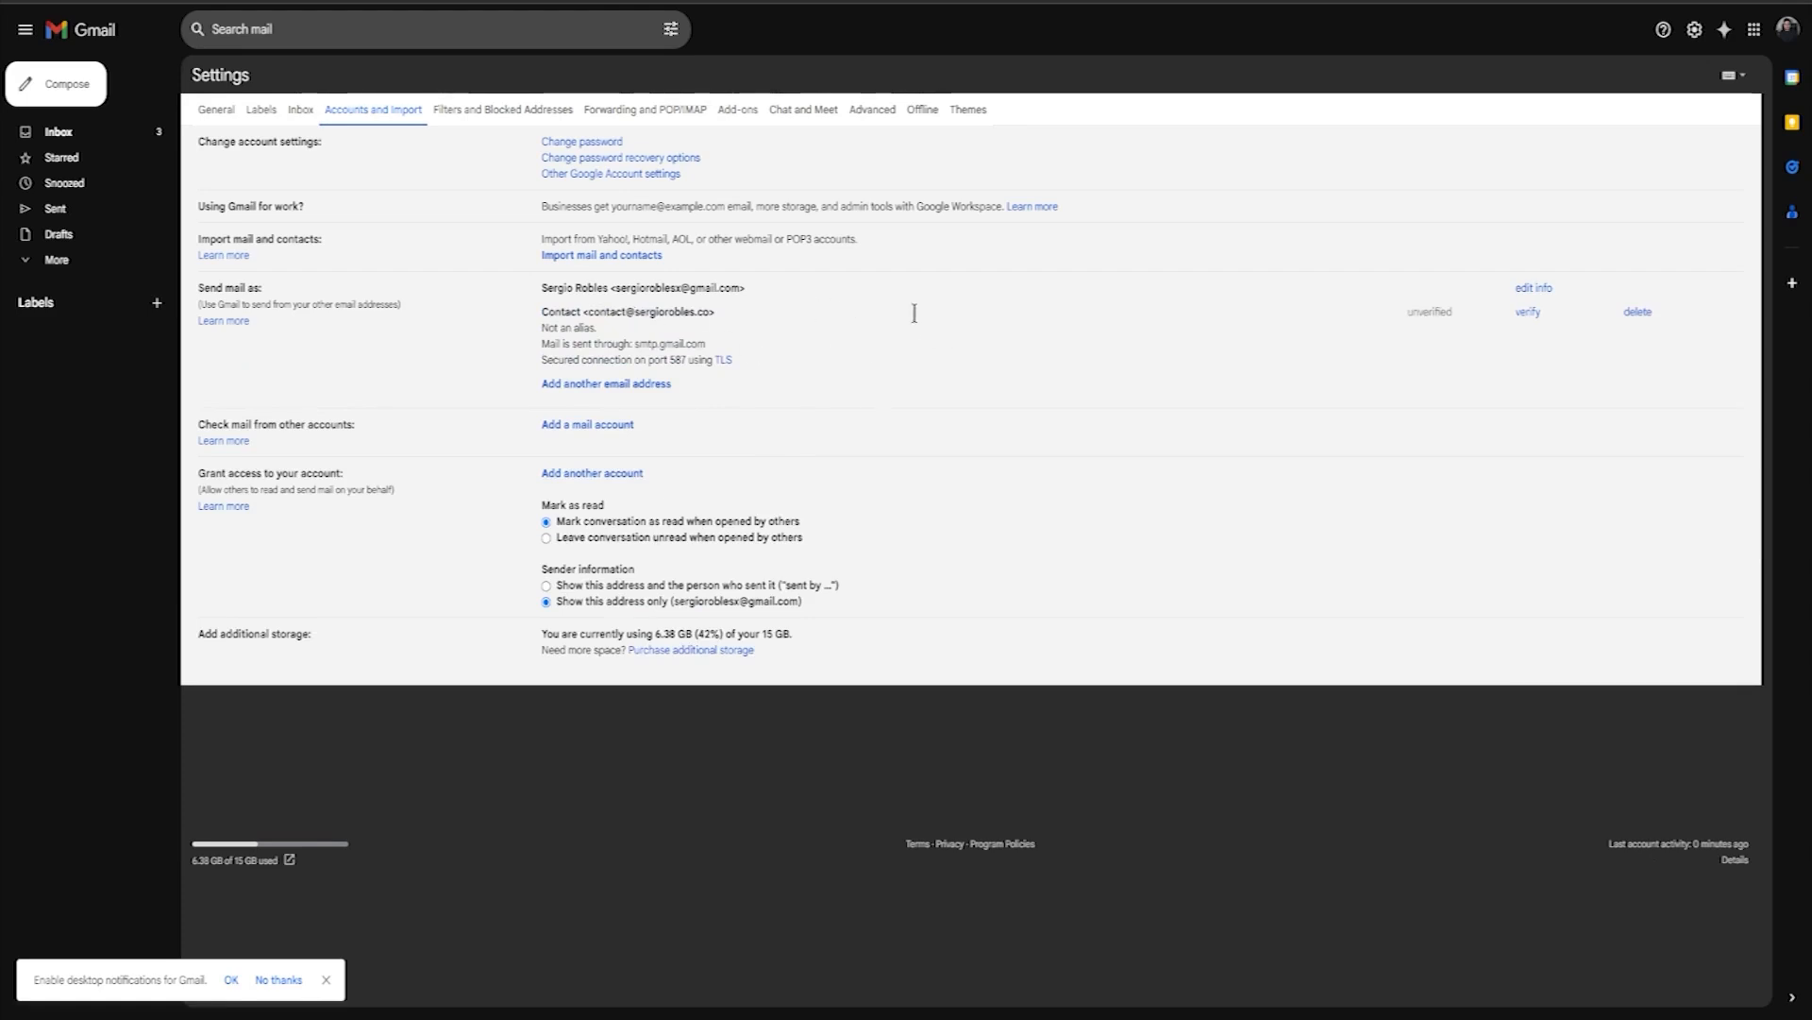
pyautogui.click(85, 133)
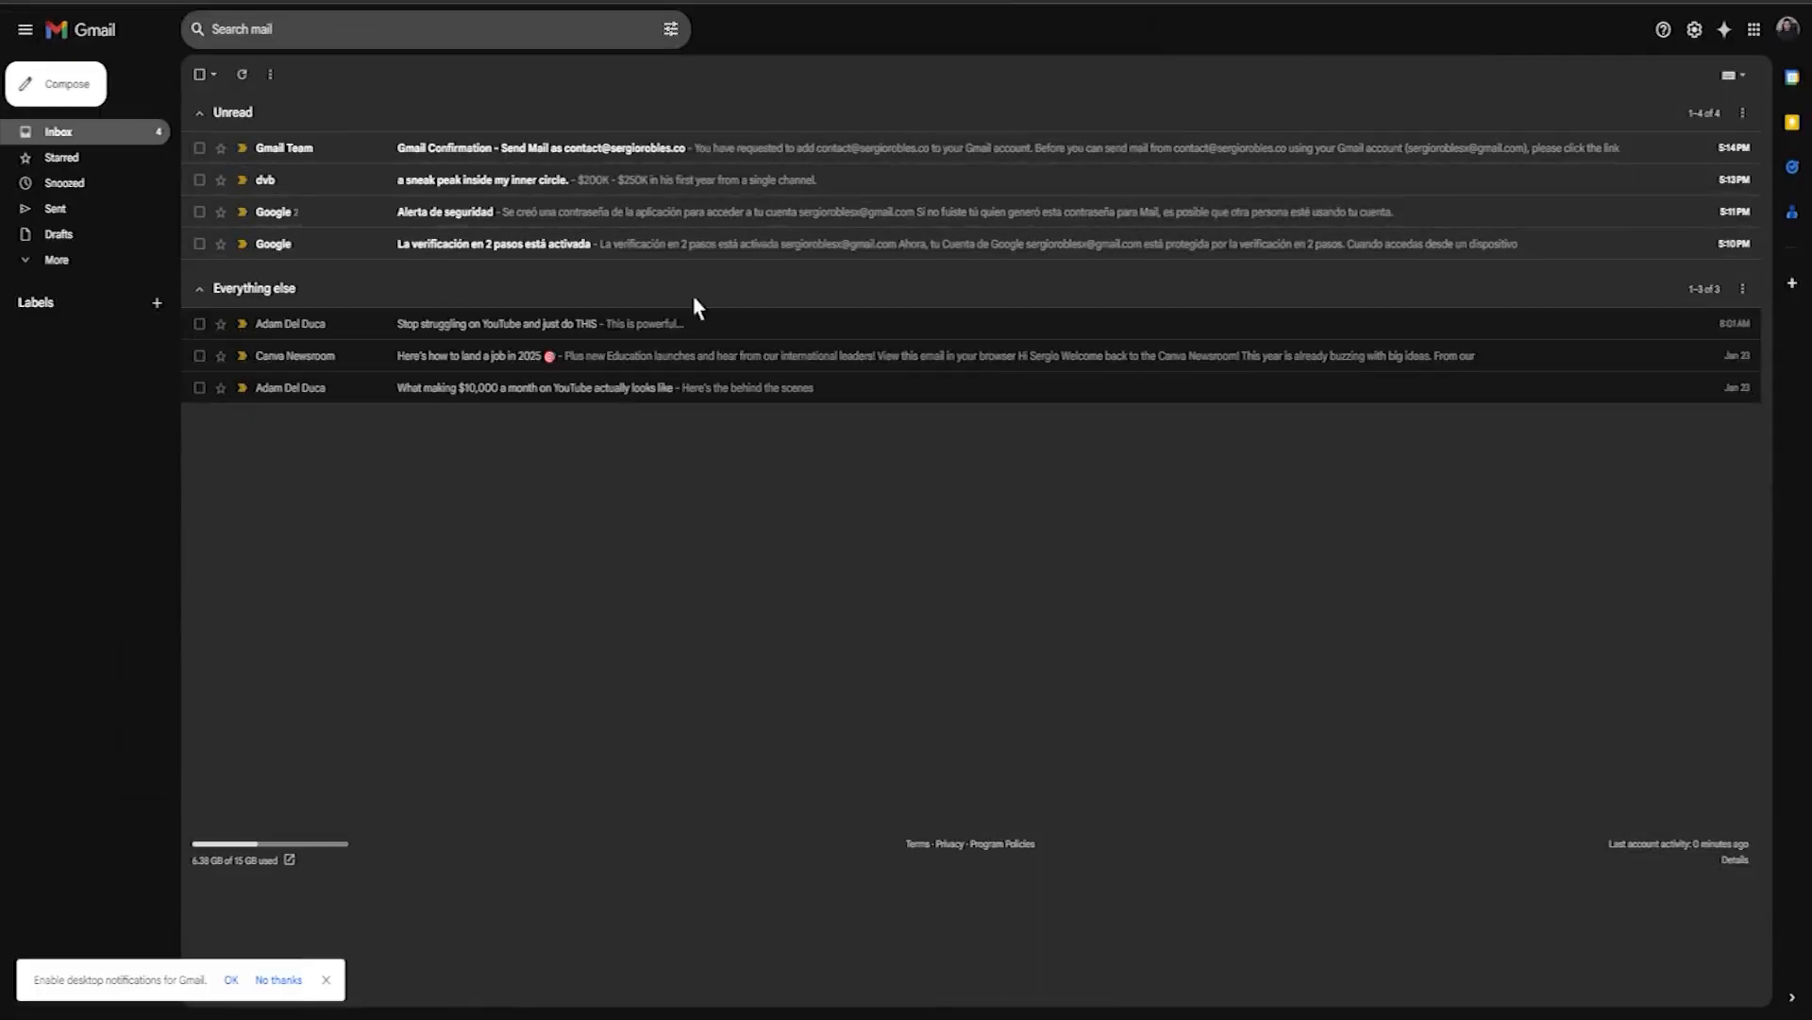
pyautogui.click(486, 151)
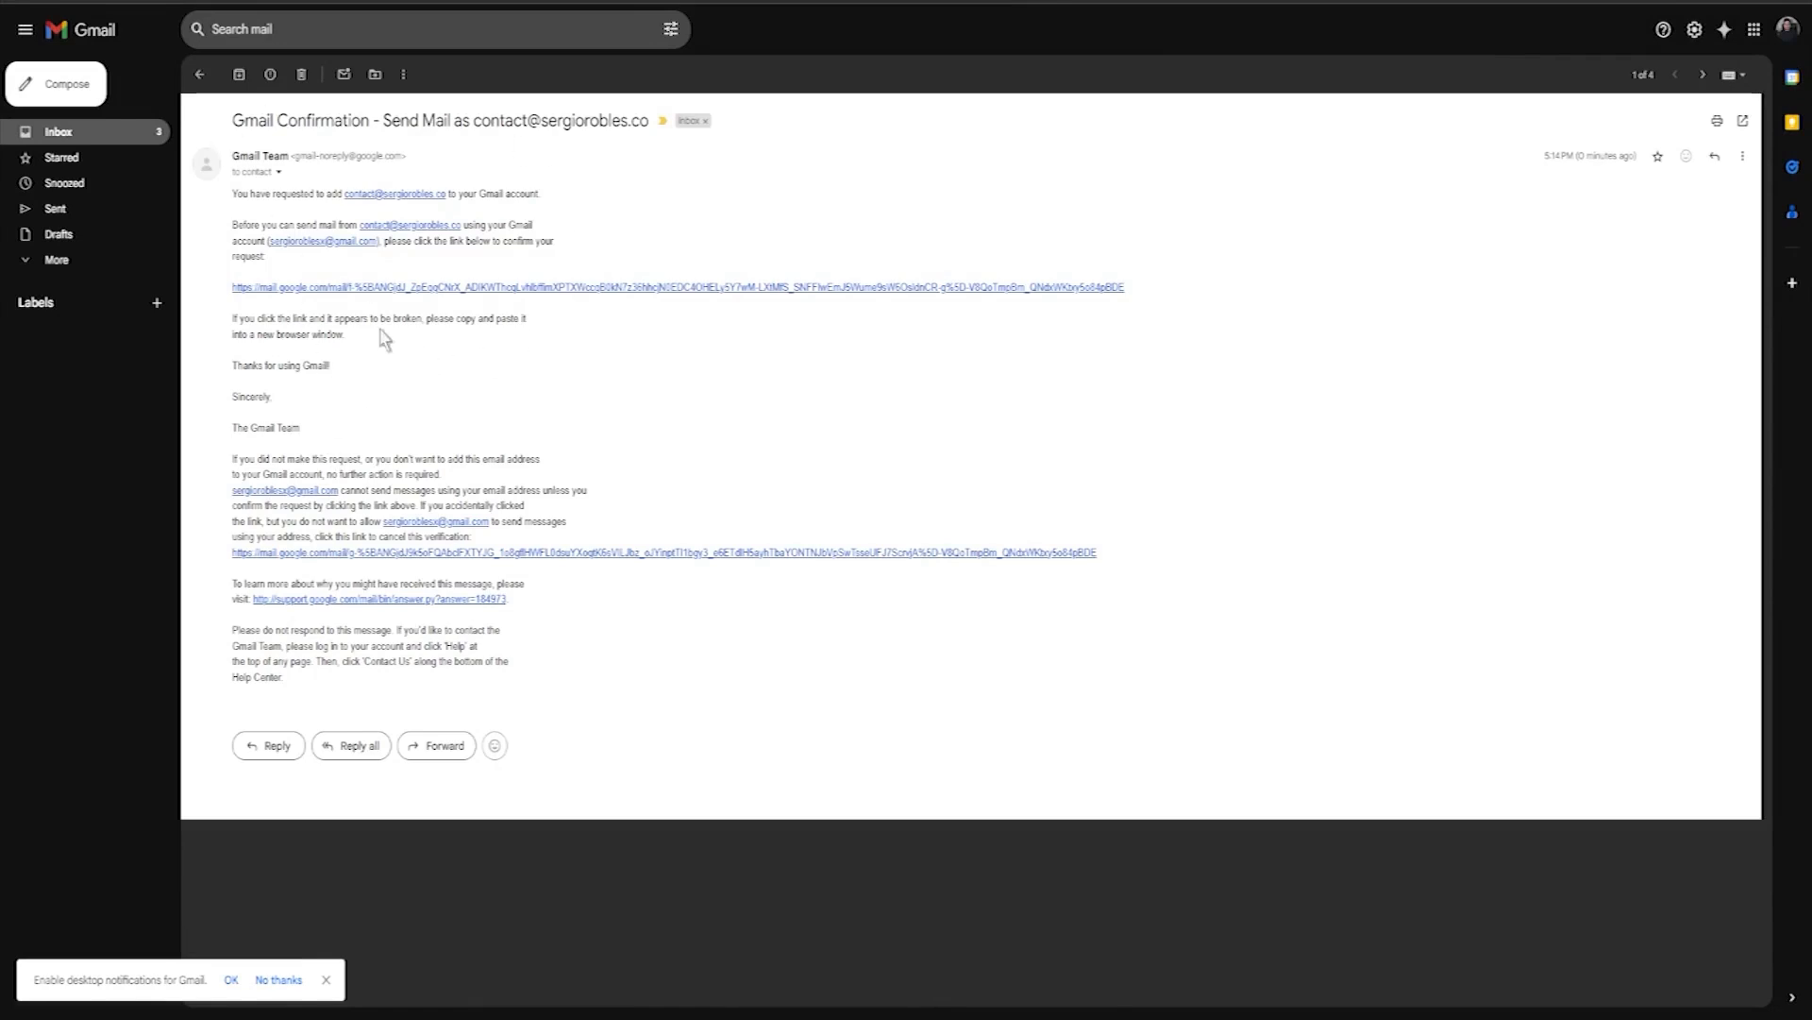
pyautogui.click(362, 288)
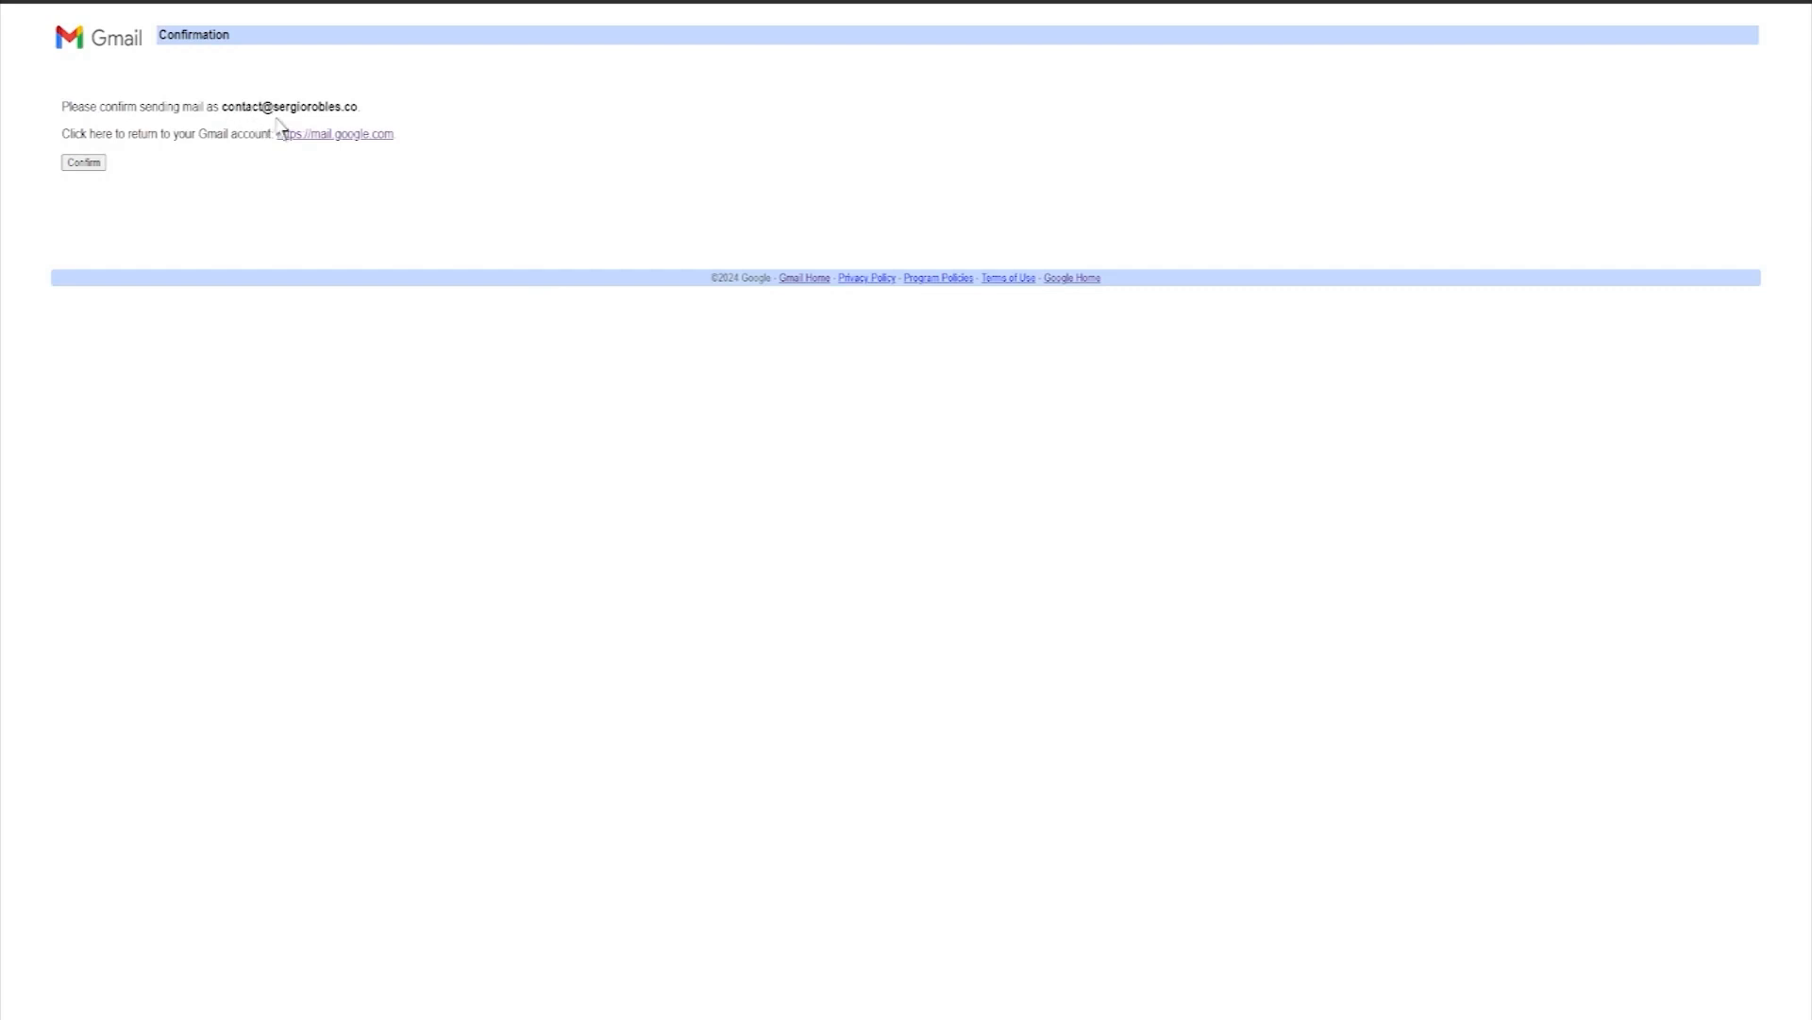
pyautogui.click(93, 161)
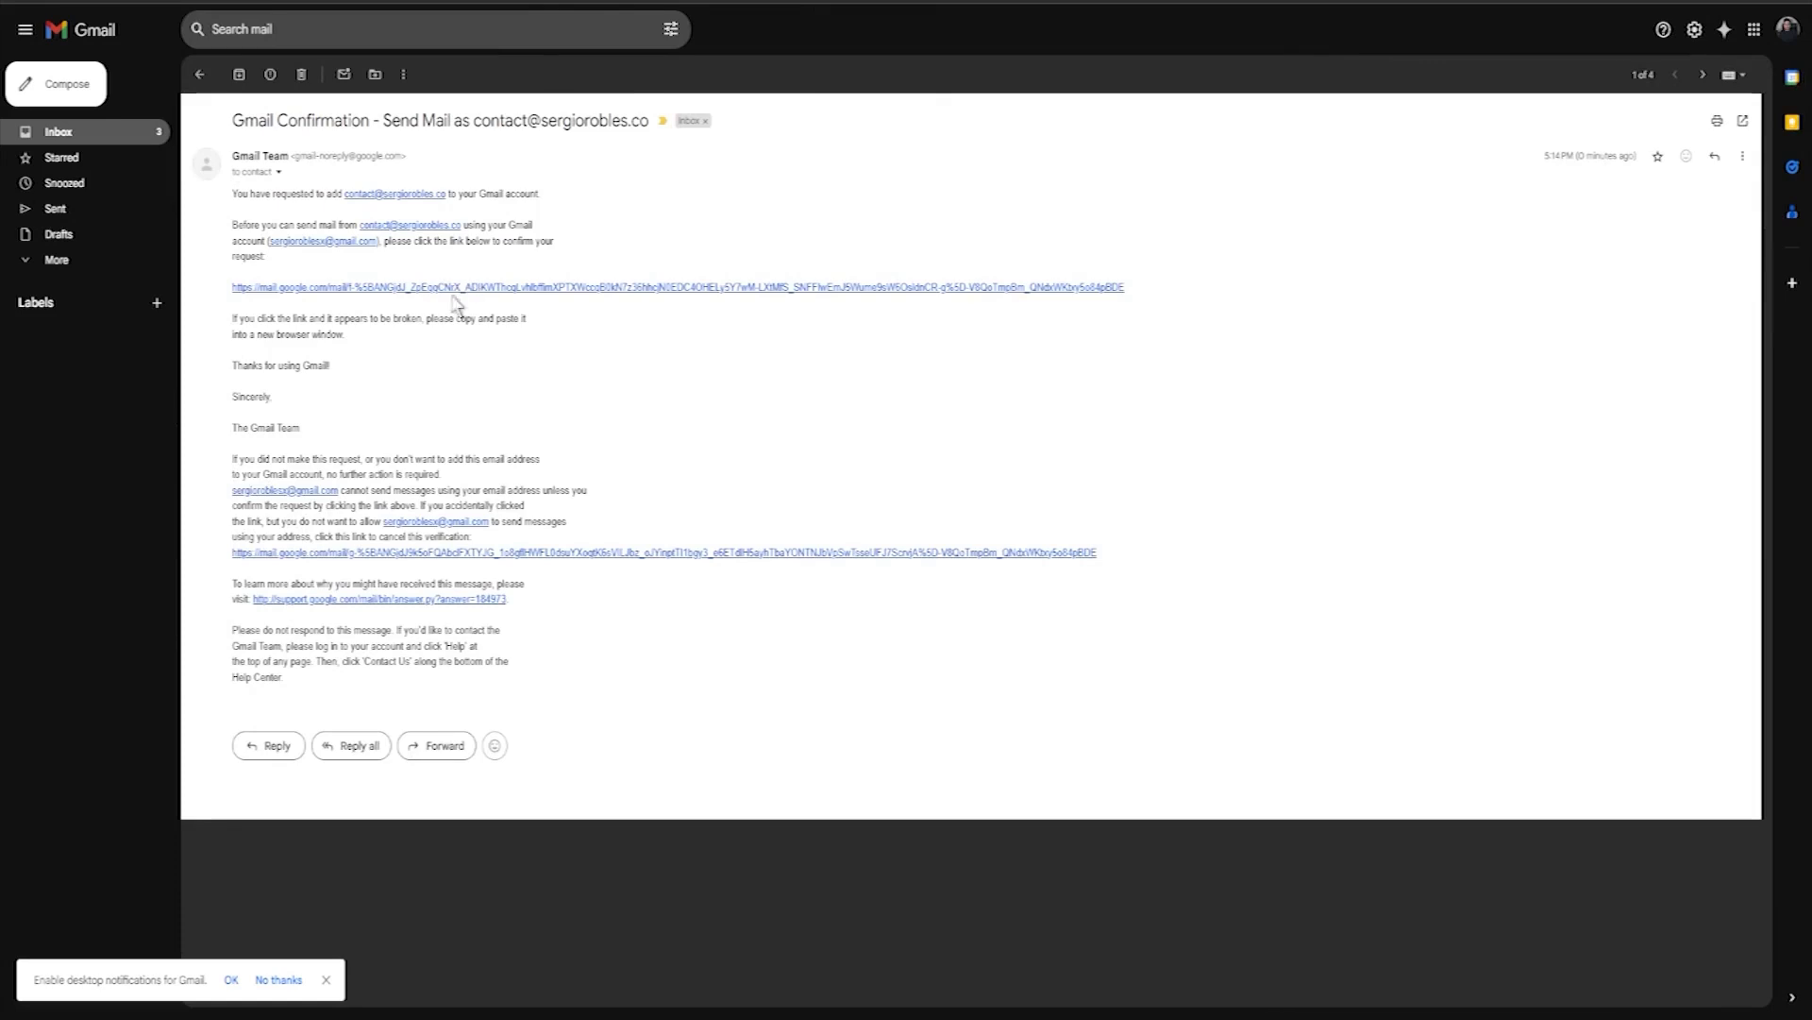
pyautogui.click(132, 1)
pyautogui.click(68, 88)
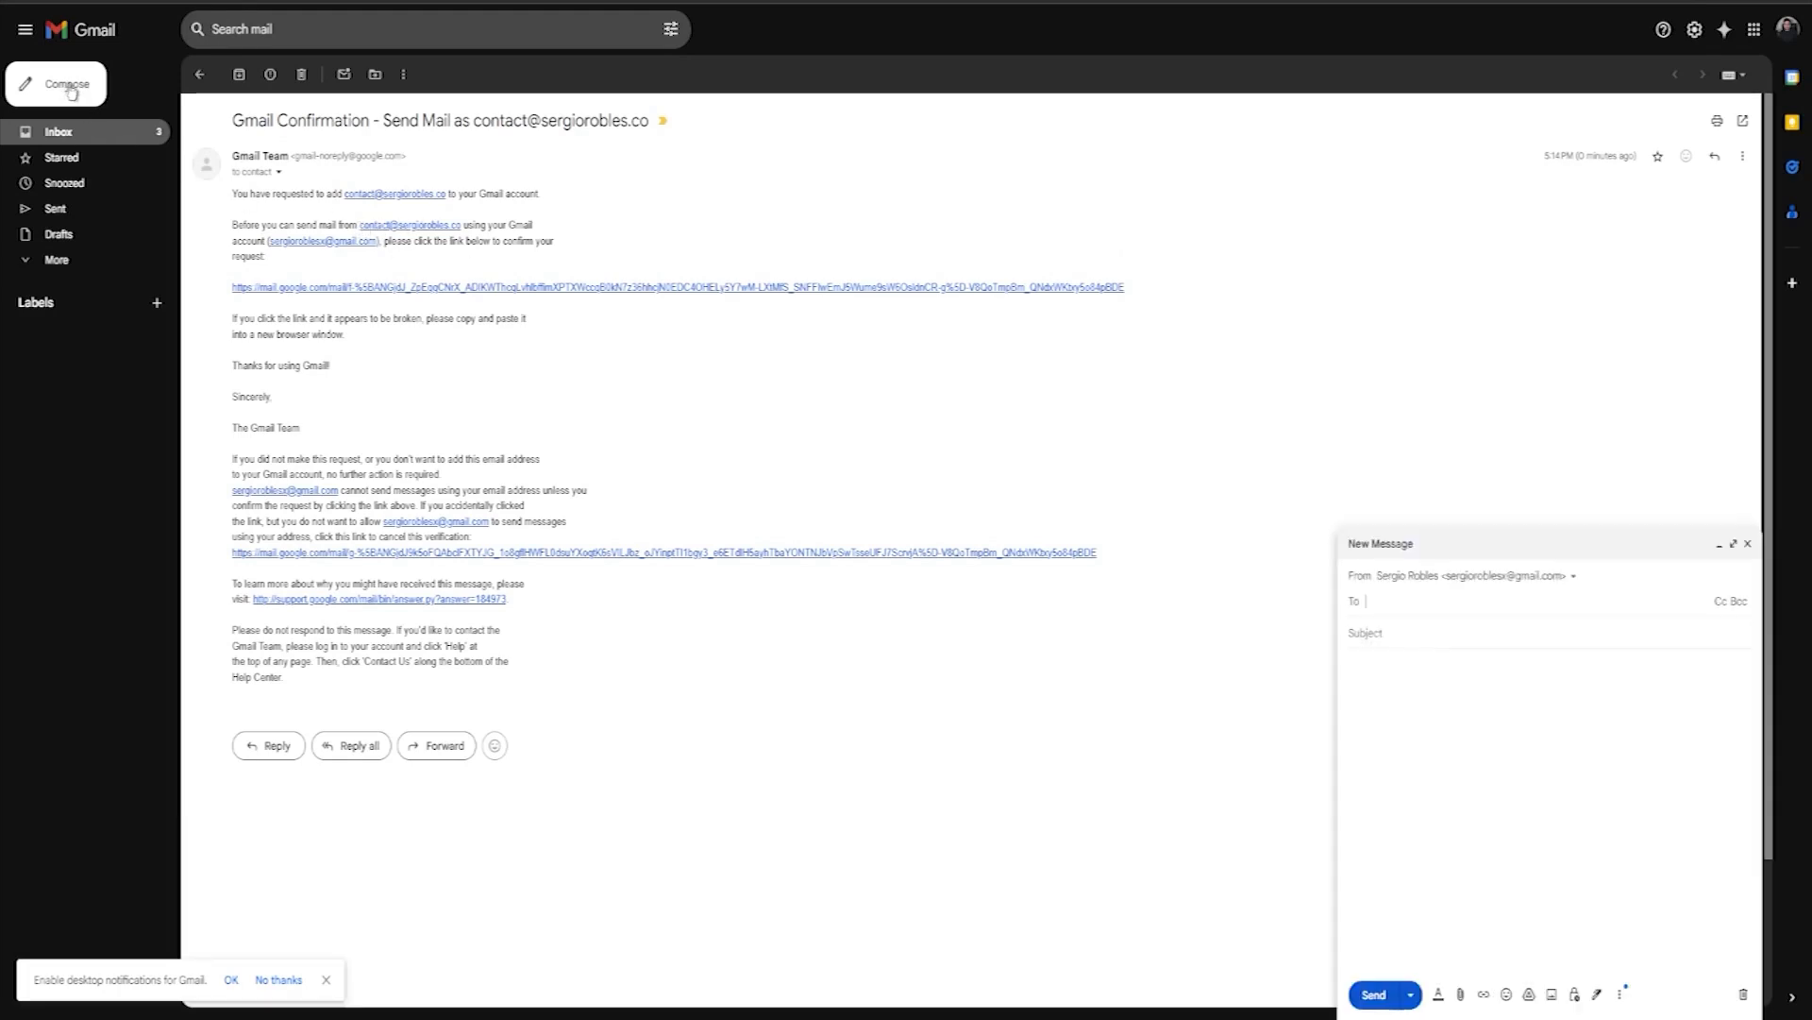
pyautogui.click(1418, 576)
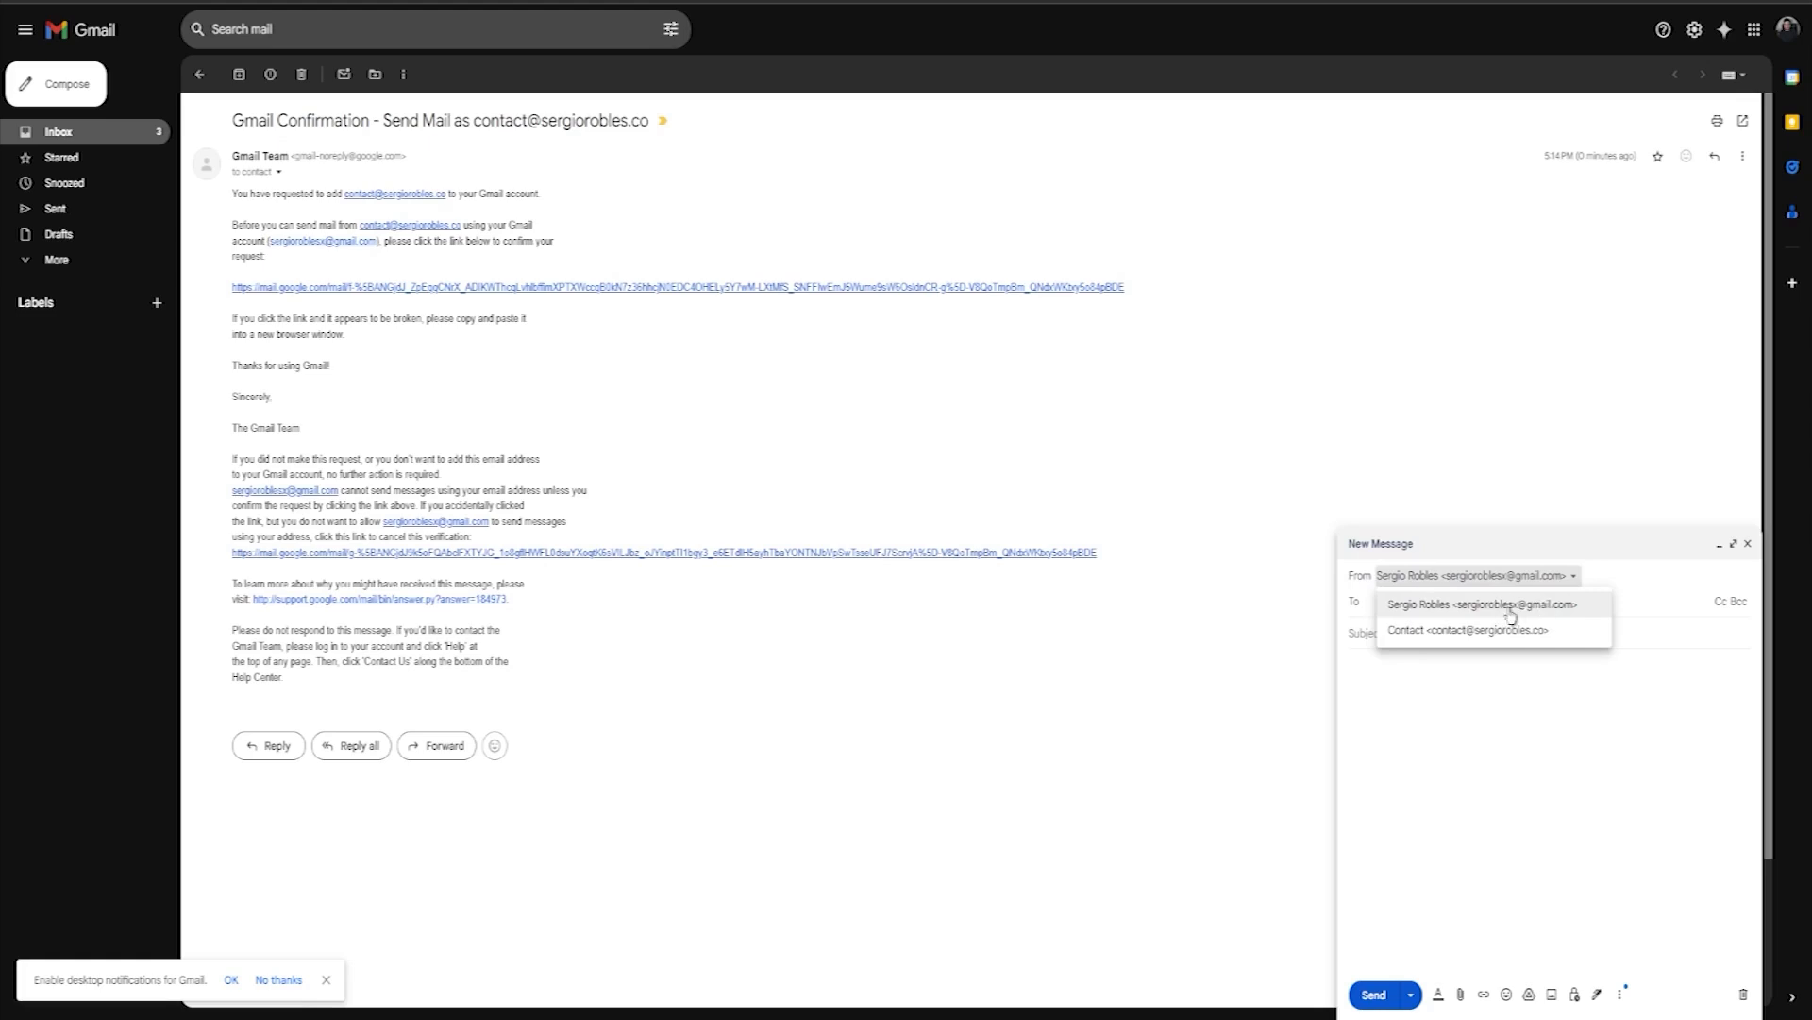
pyautogui.click(1438, 631)
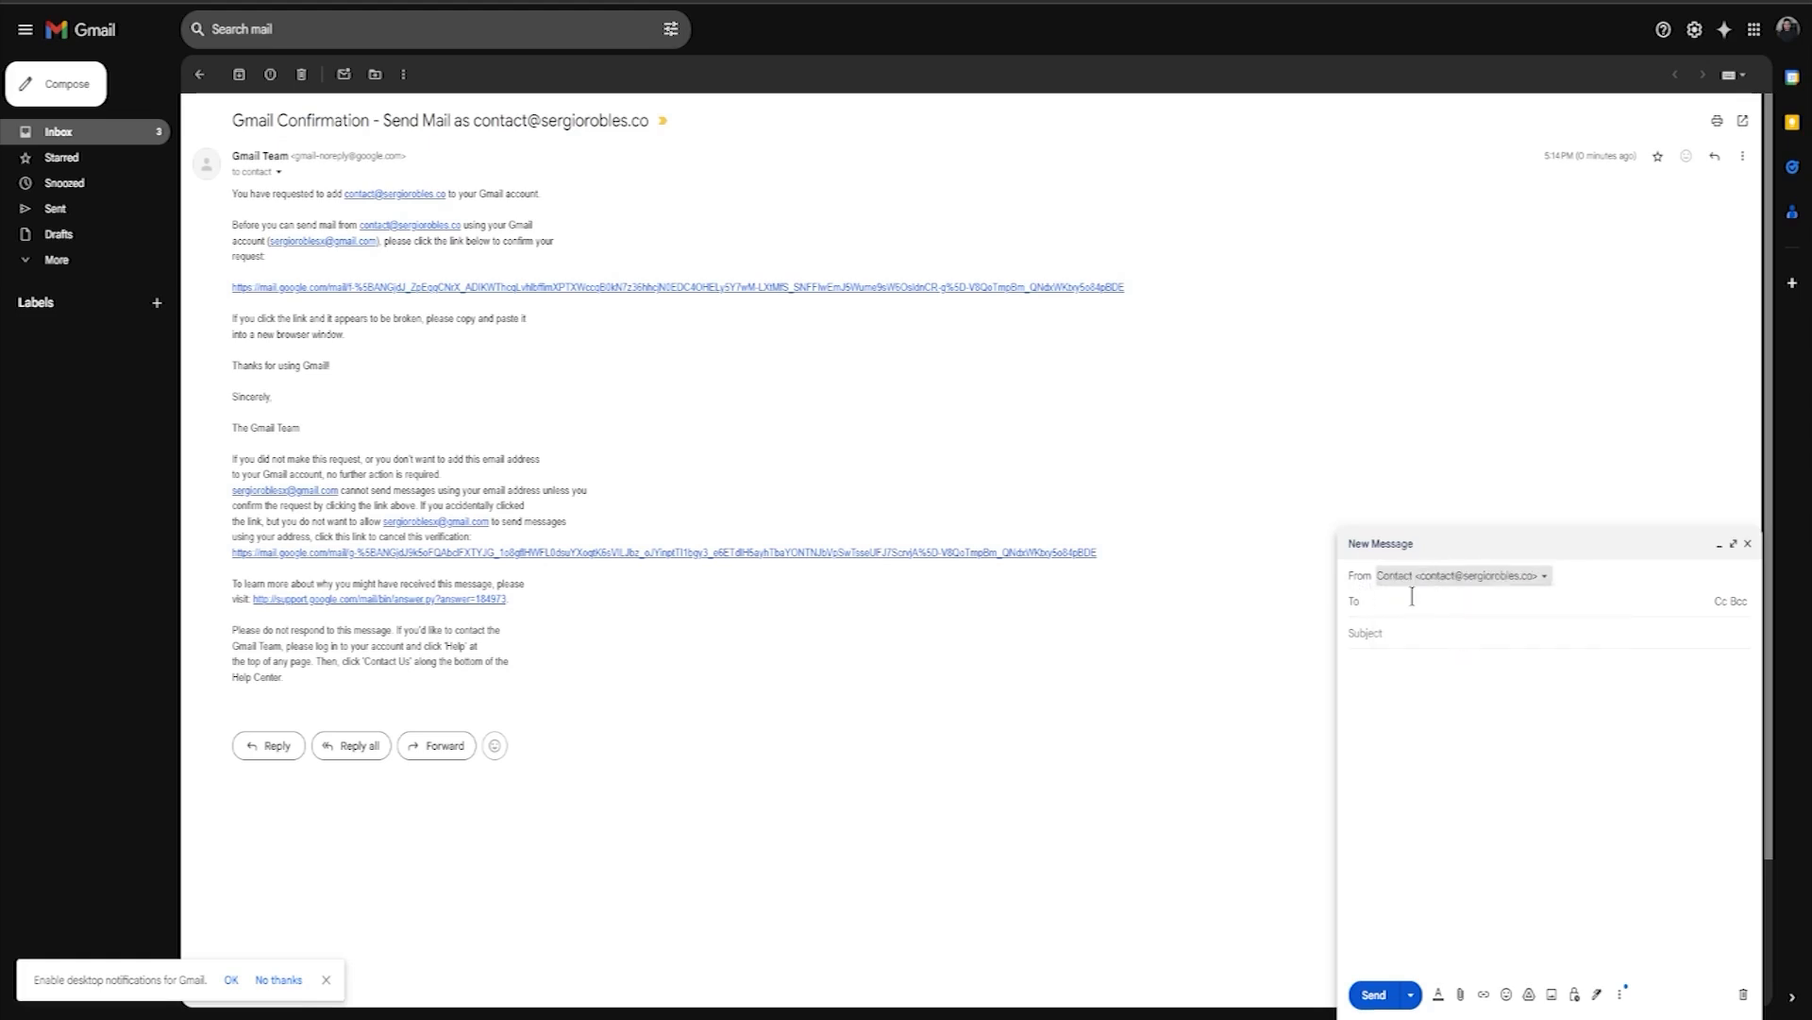
pyautogui.click(1426, 594)
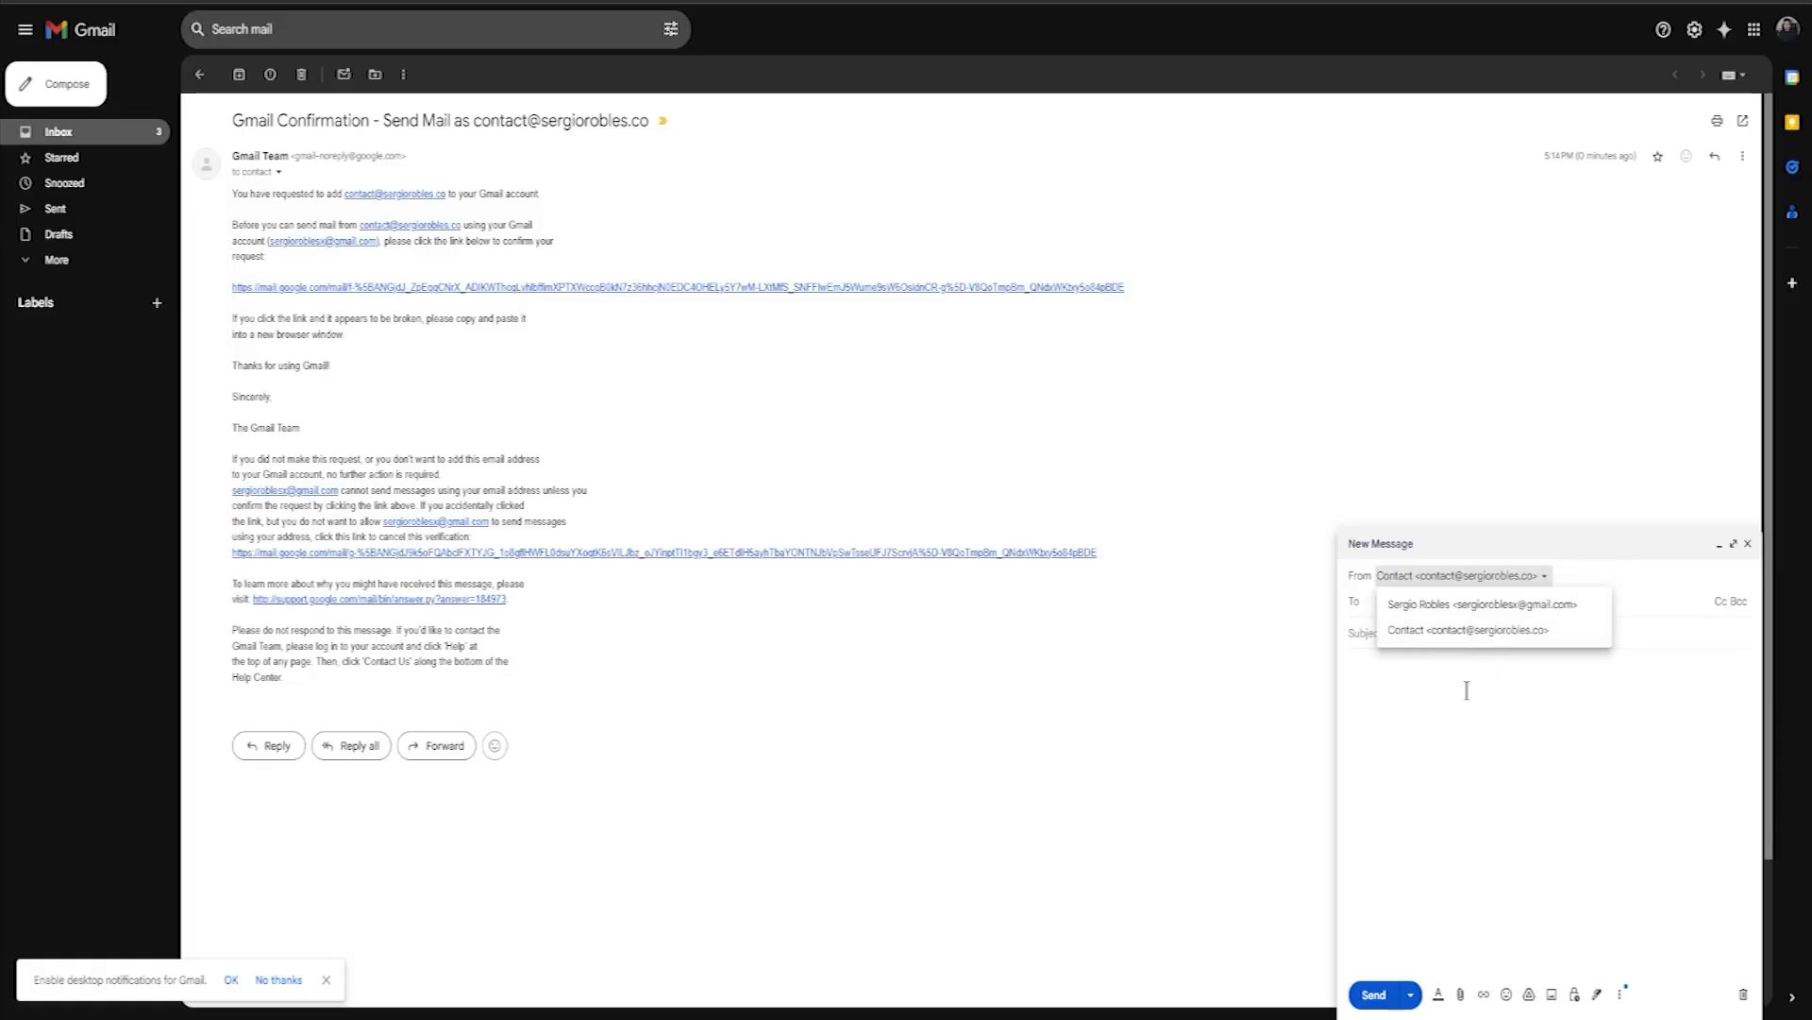
pyautogui.click(1383, 665)
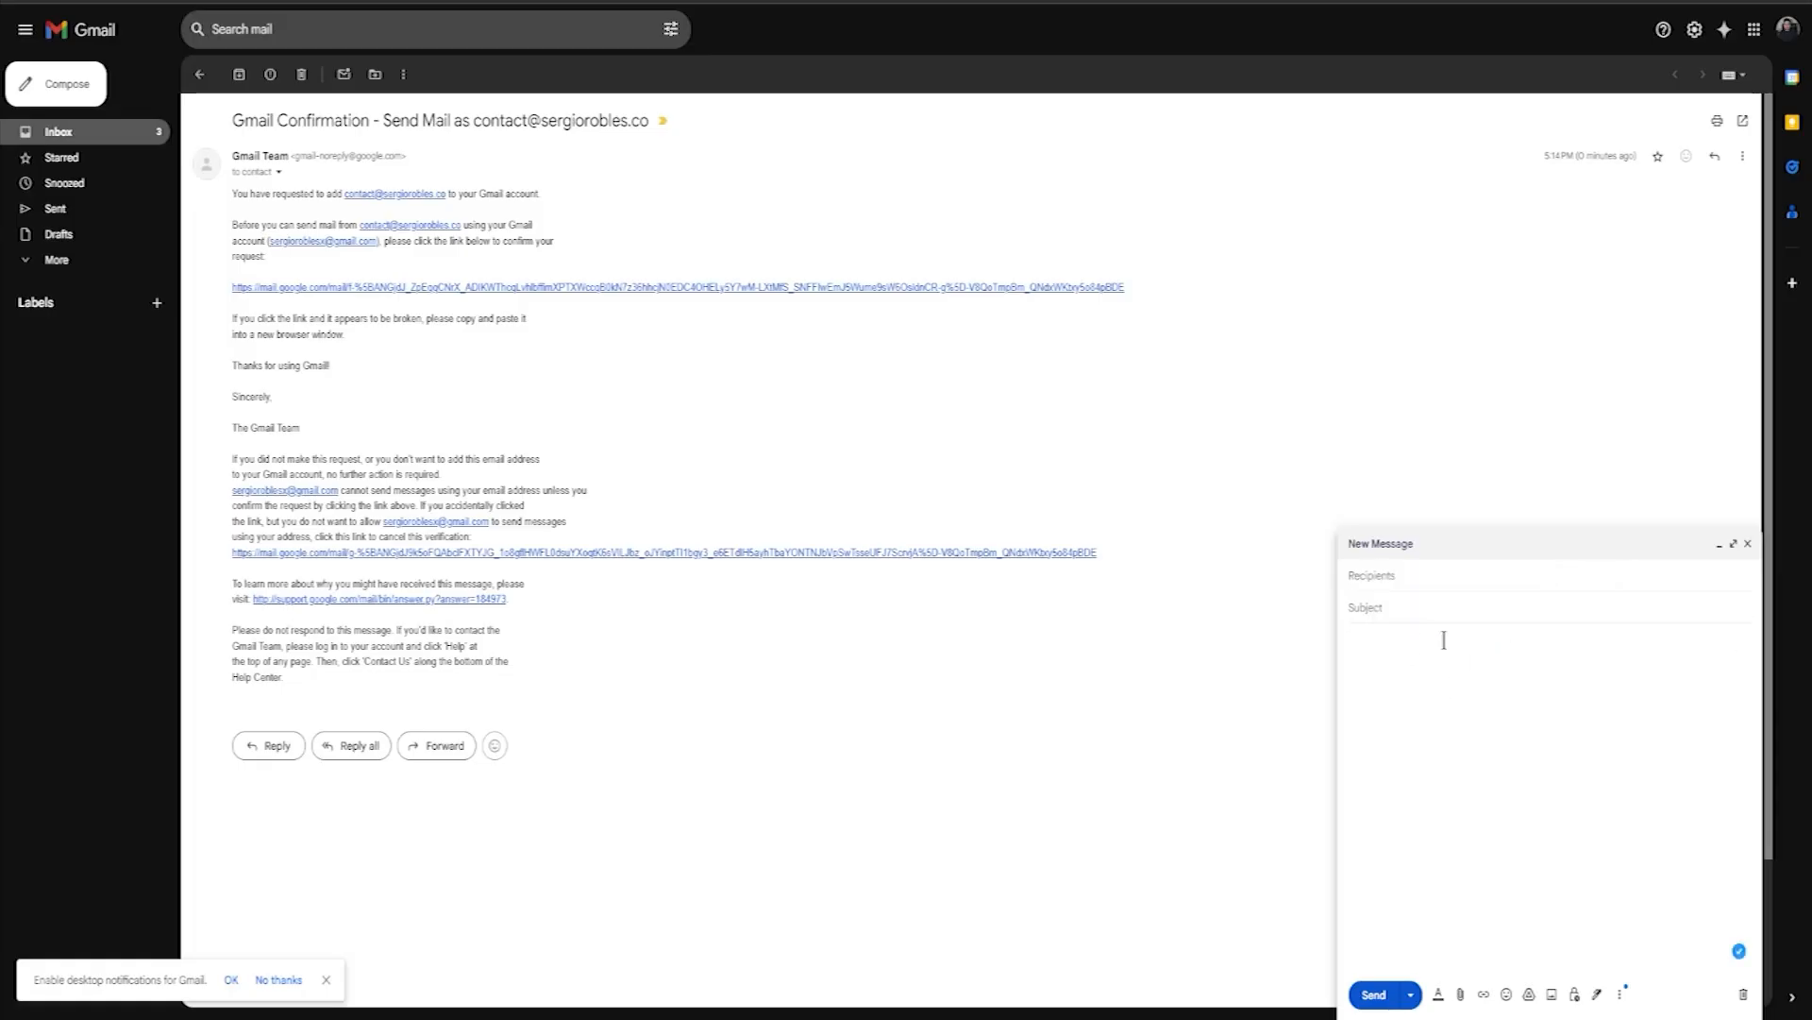
# Review the available sender addresses in the draft's From options, then minimize the draft.
pyautogui.click(1407, 593)
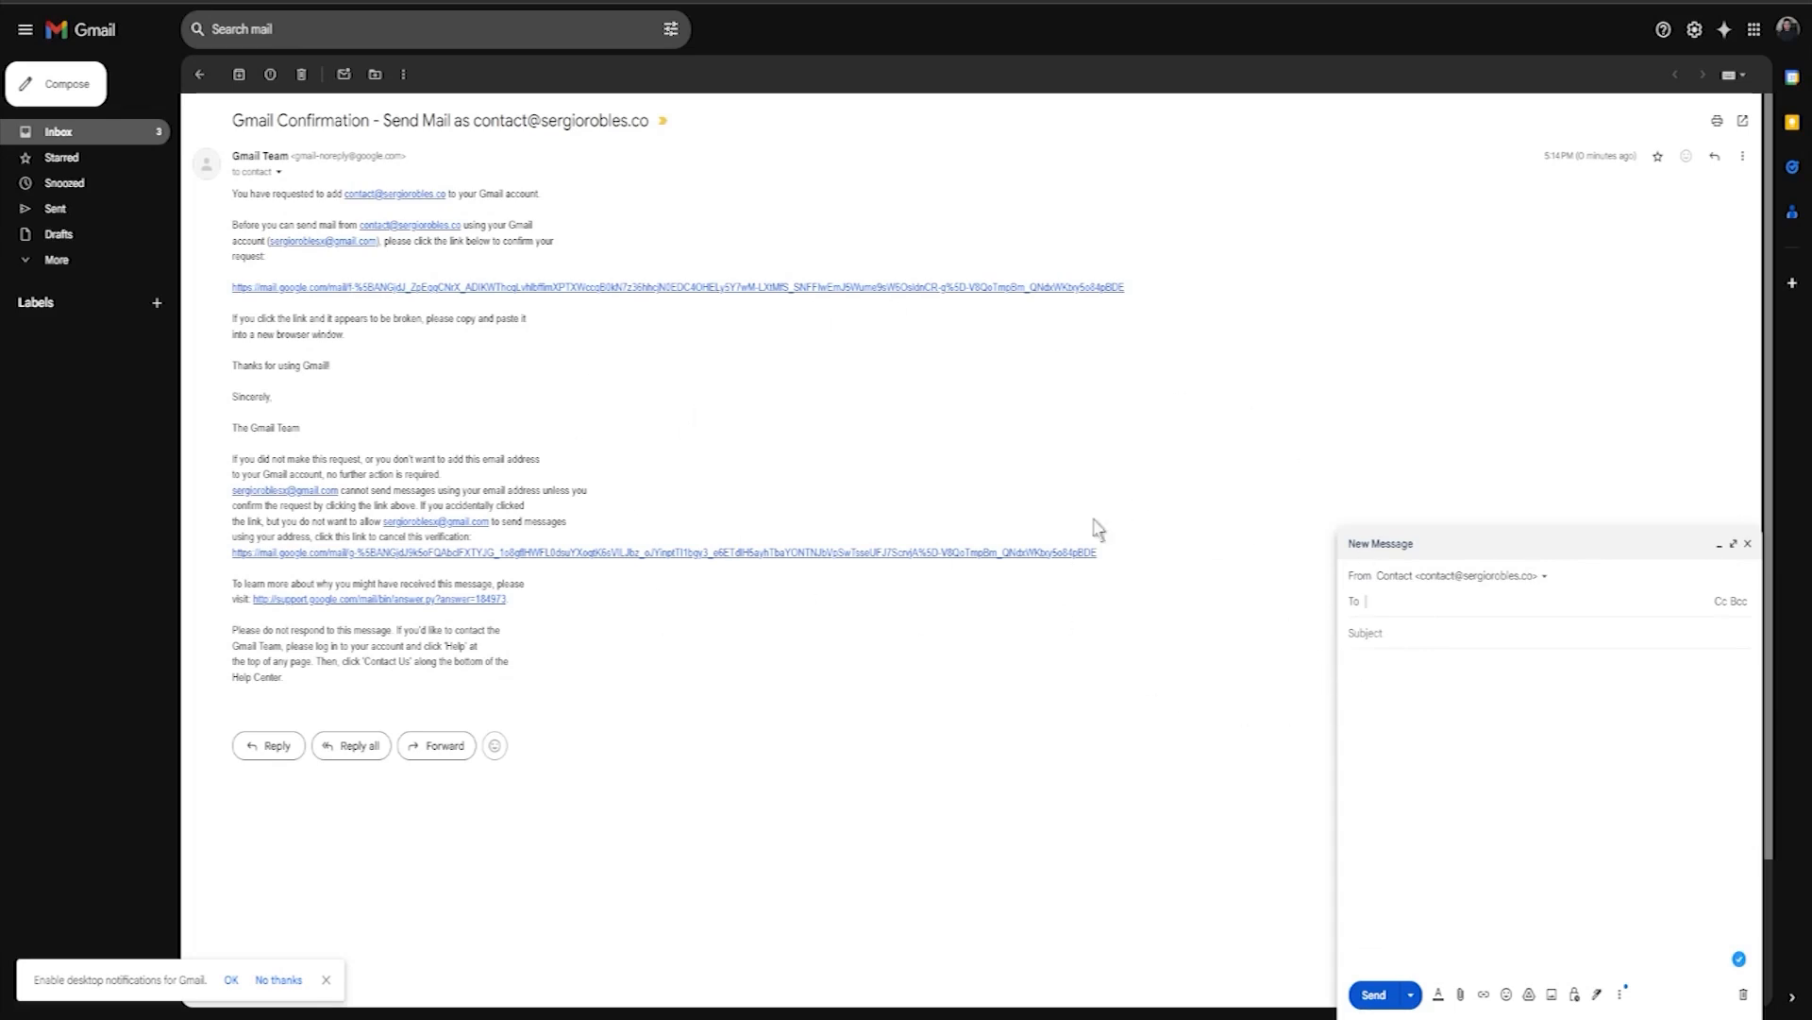
pyautogui.click(1465, 576)
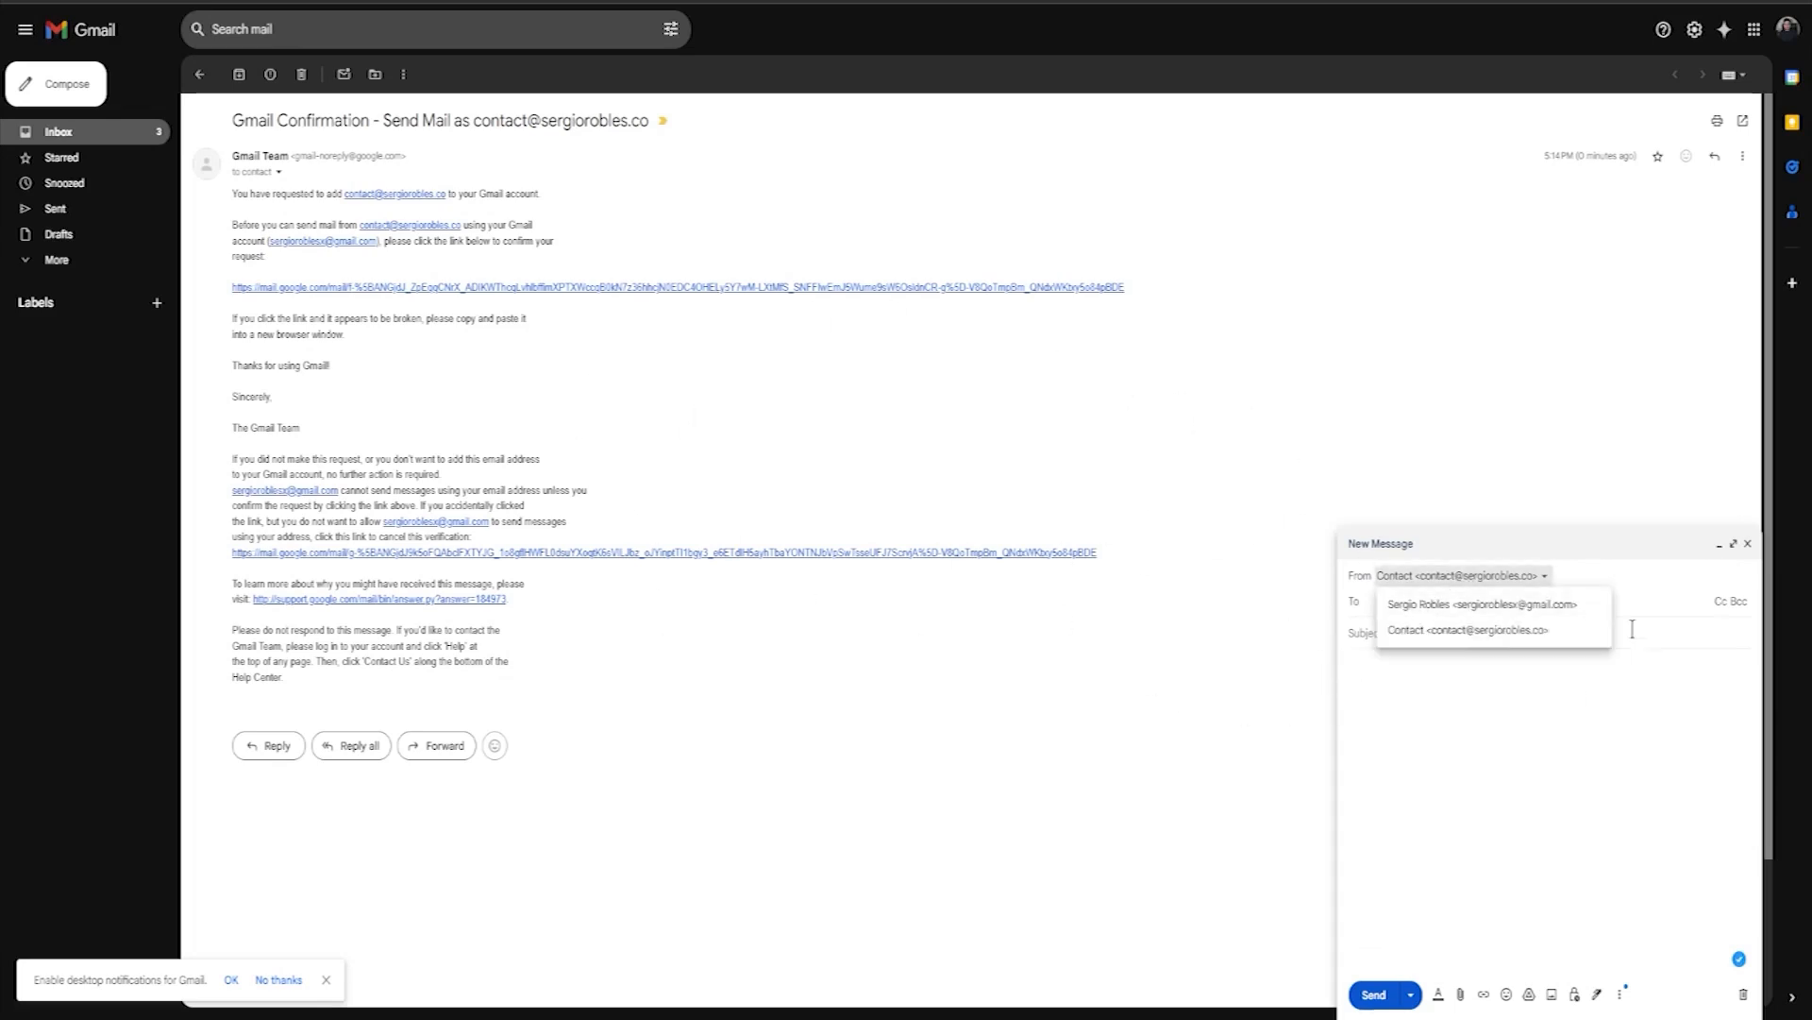
pyautogui.click(1719, 545)
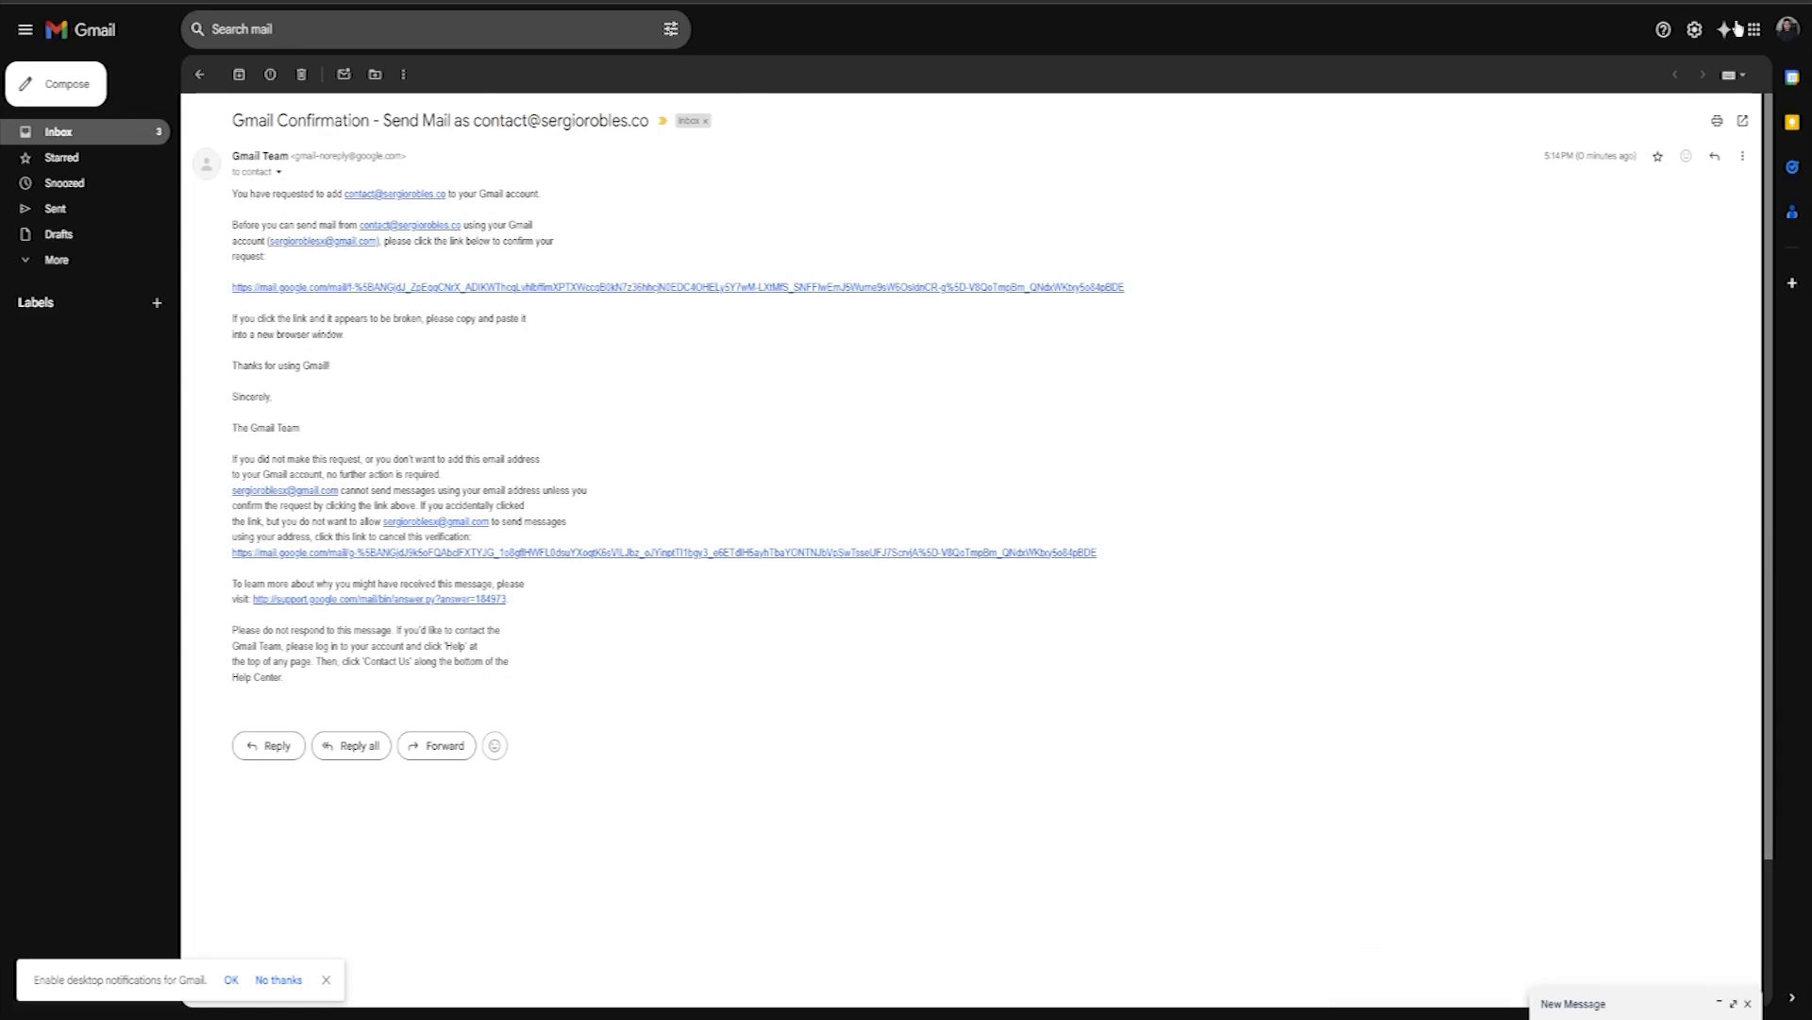